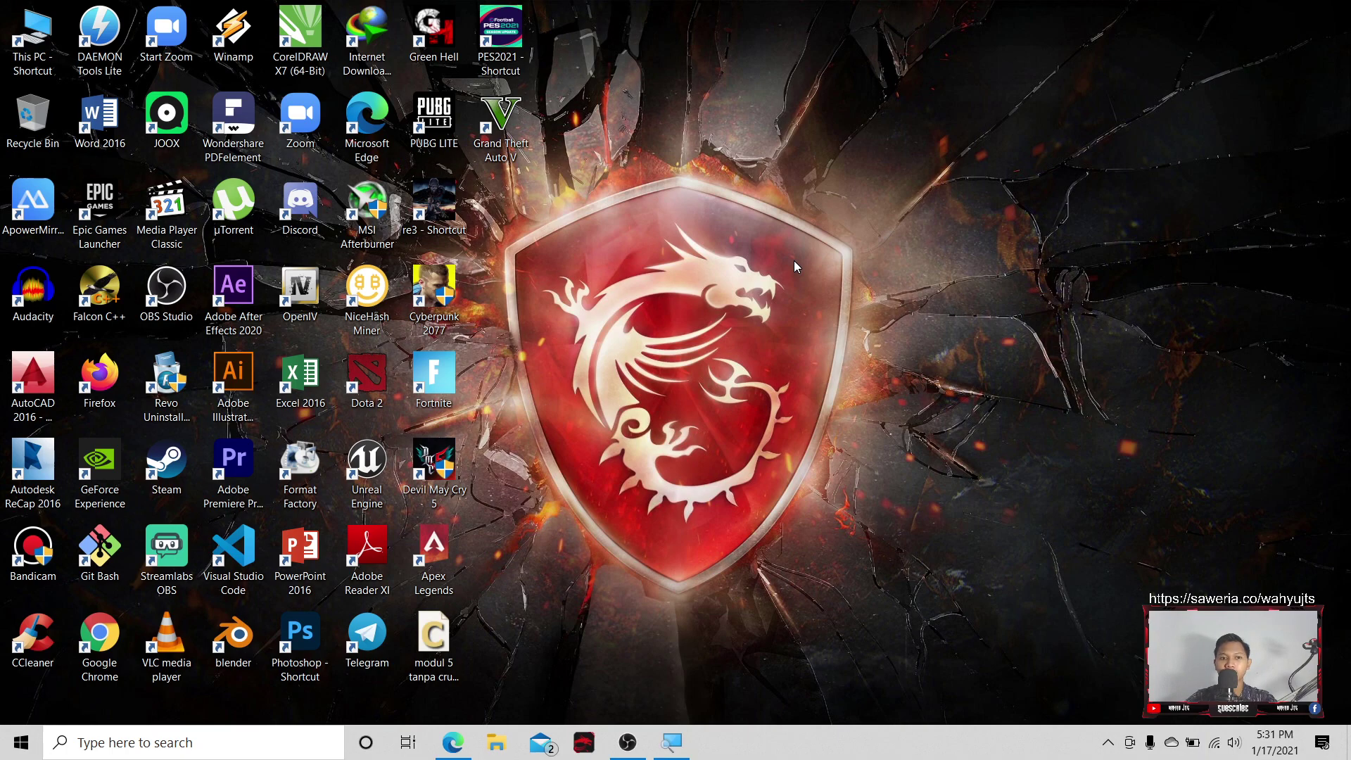
# Refresh the desktop, then bring Edge forward with a new tab replacing the old Indodax registration tab.
pyautogui.rightClick(795, 266)
pyautogui.click(831, 295)
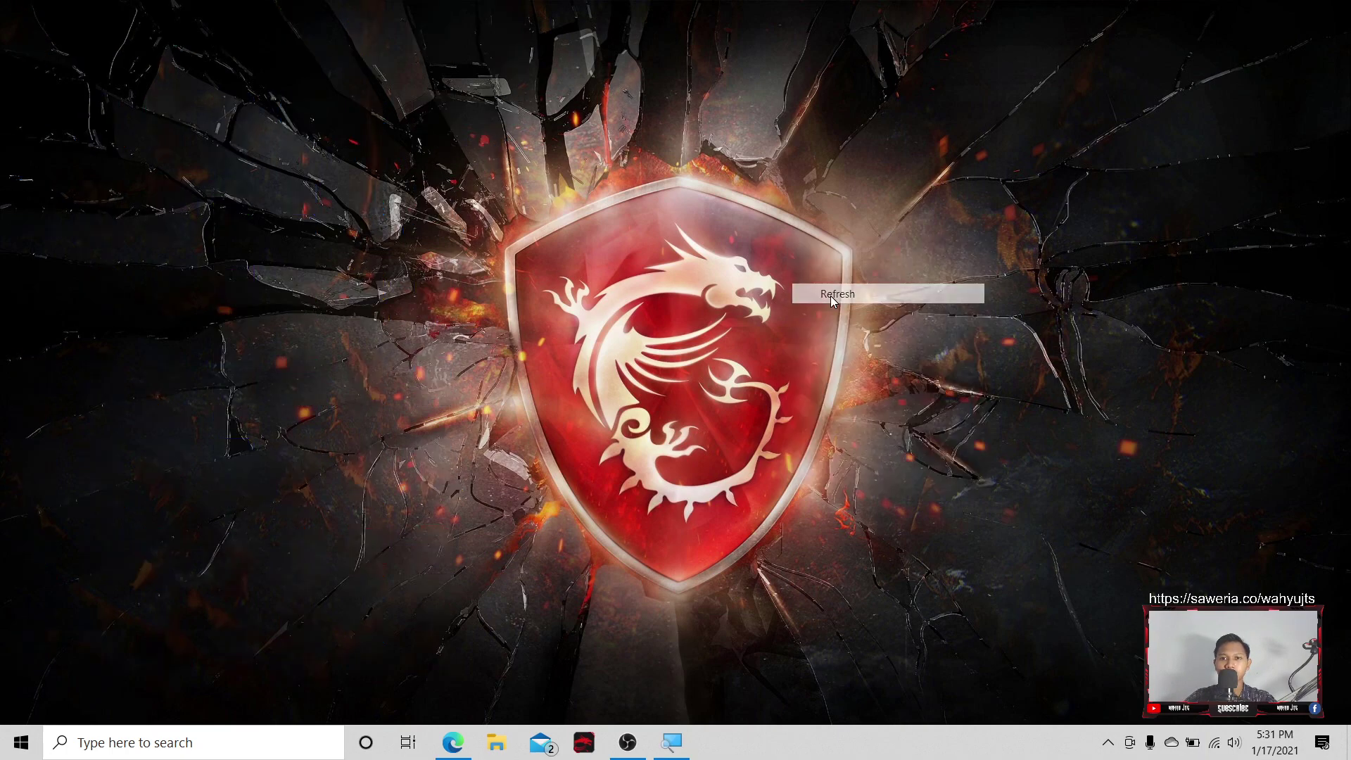
pyautogui.click(453, 743)
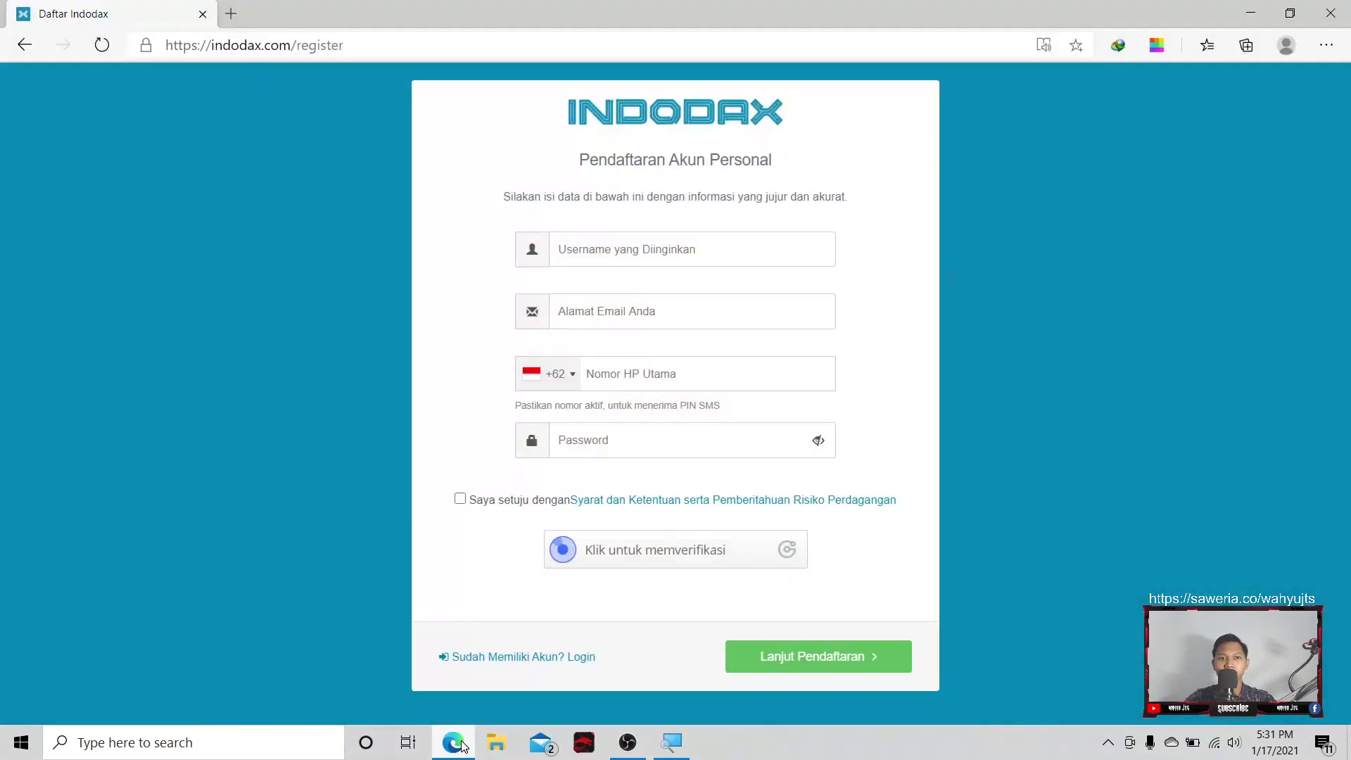
pyautogui.click(235, 14)
pyautogui.click(202, 14)
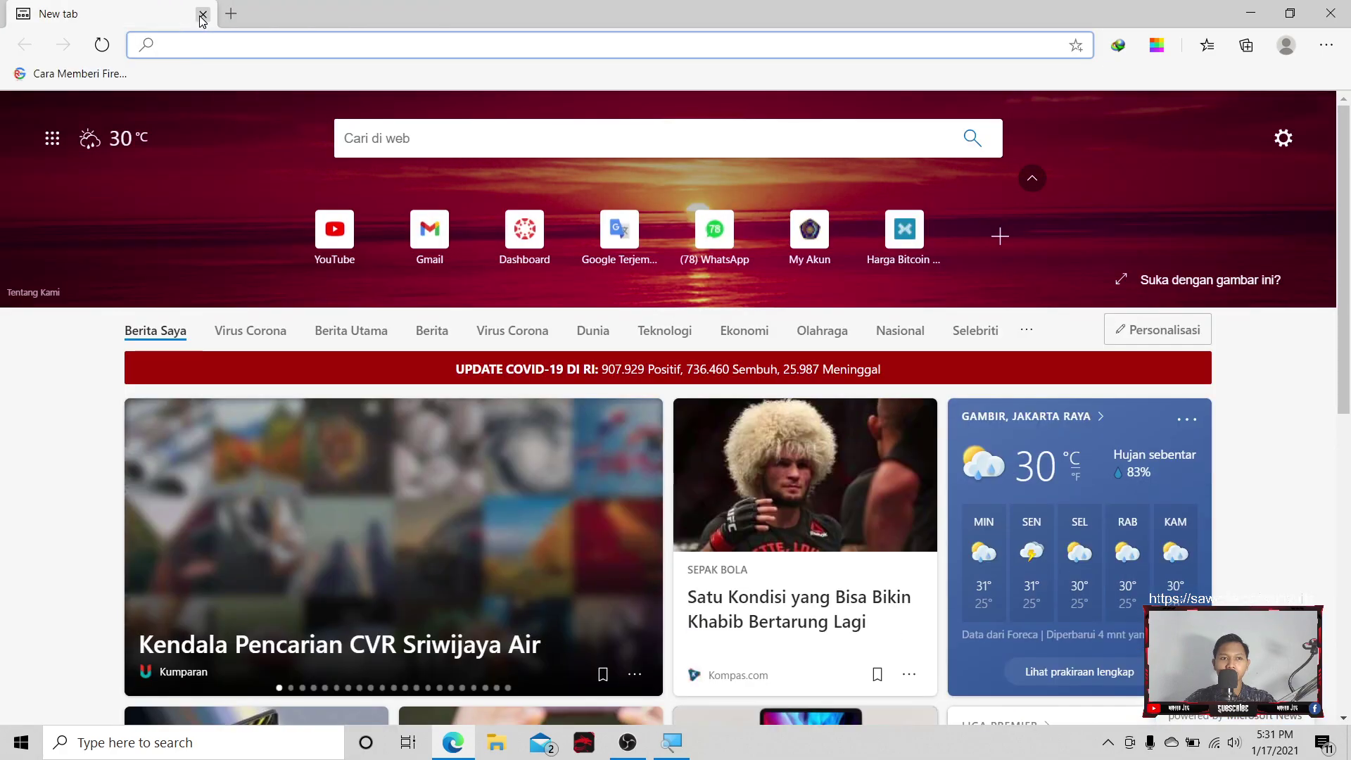
# Load indodax.com and go to its Daftar registration page.
pyautogui.write('indodax.com')
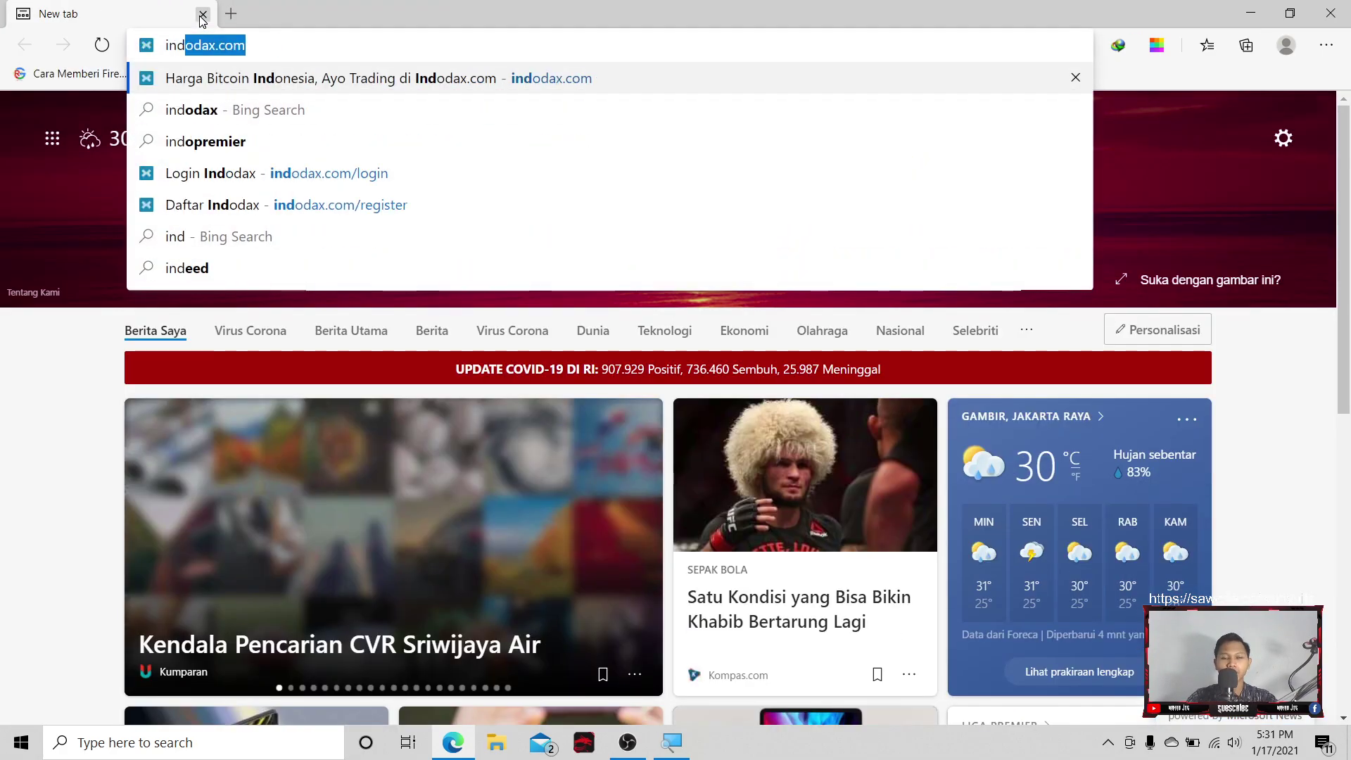
pyautogui.press('Return')
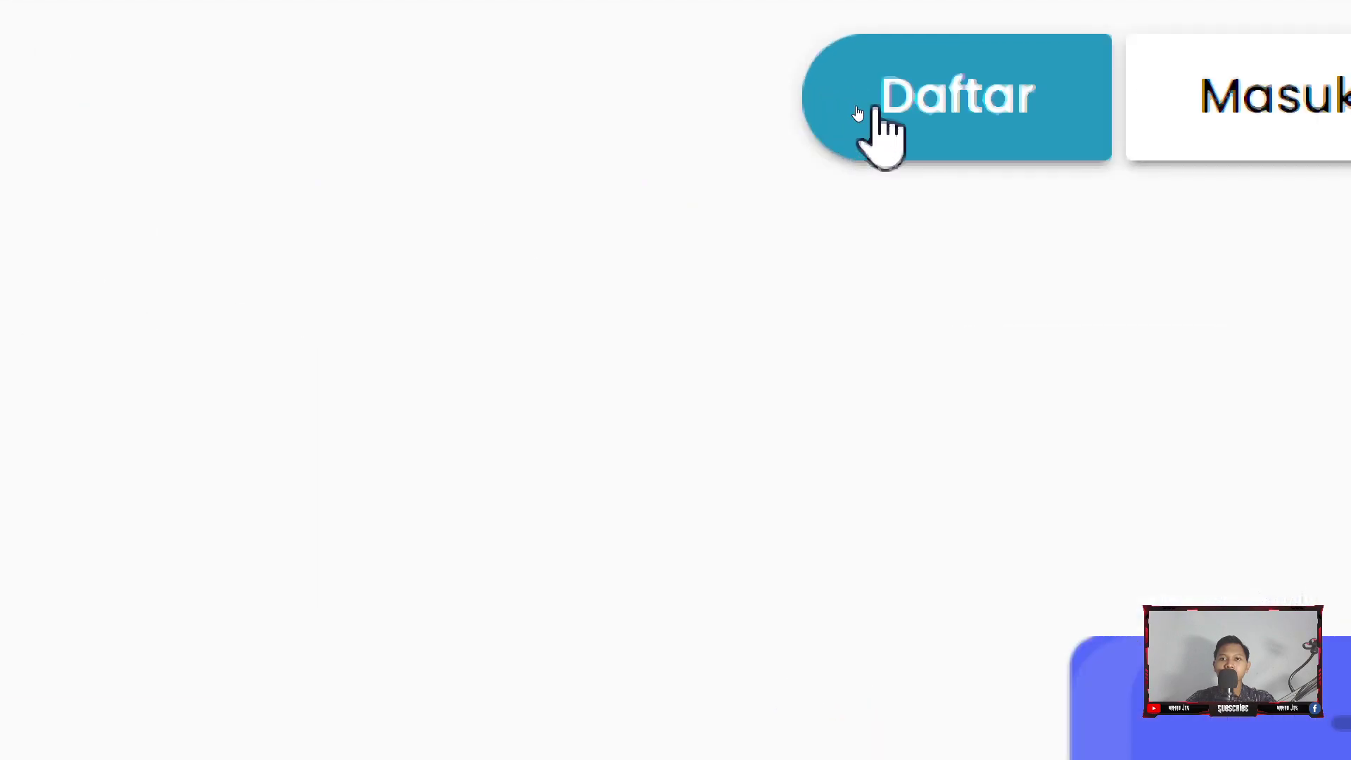
pyautogui.click(866, 105)
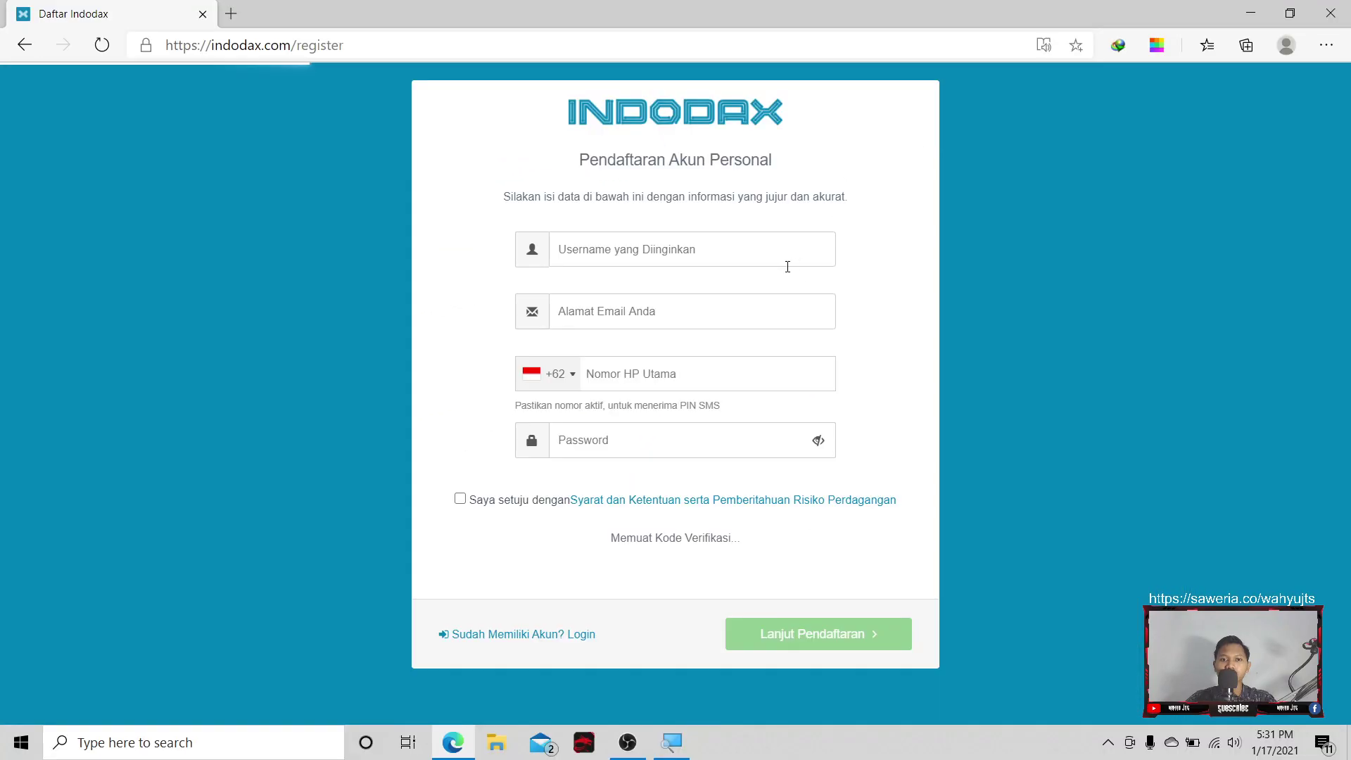
# Enter the chosen username and fill the e-mail from the saved autofill suggestion.
pyautogui.click(325, 664)
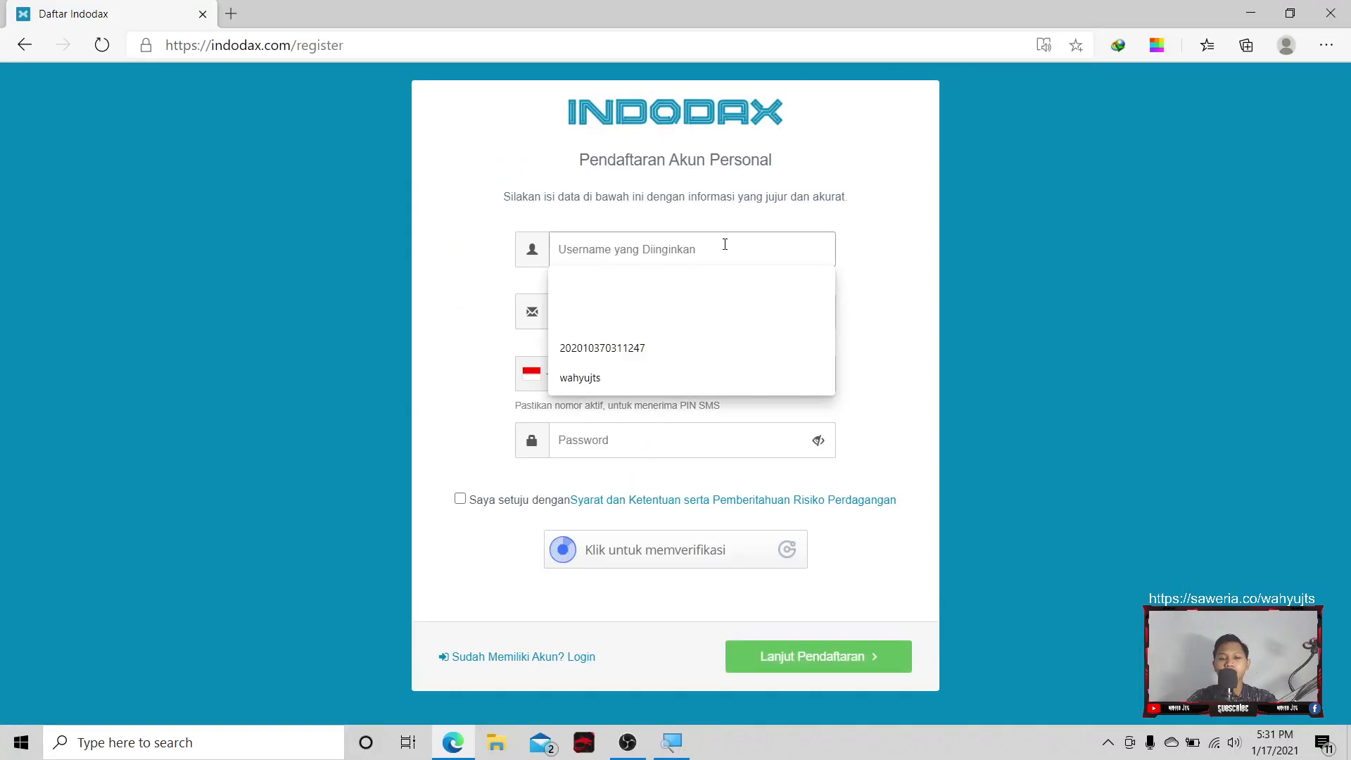
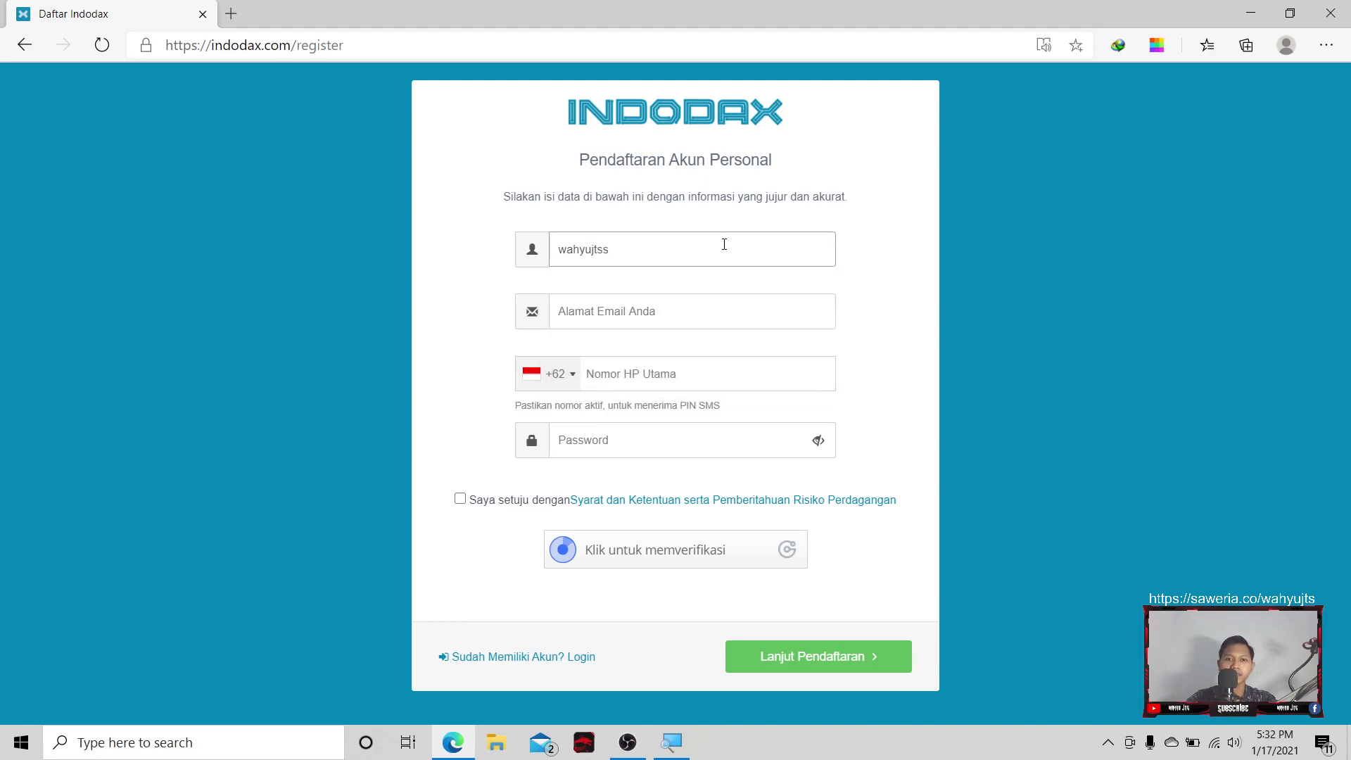
pyautogui.click(626, 313)
pyautogui.click(626, 350)
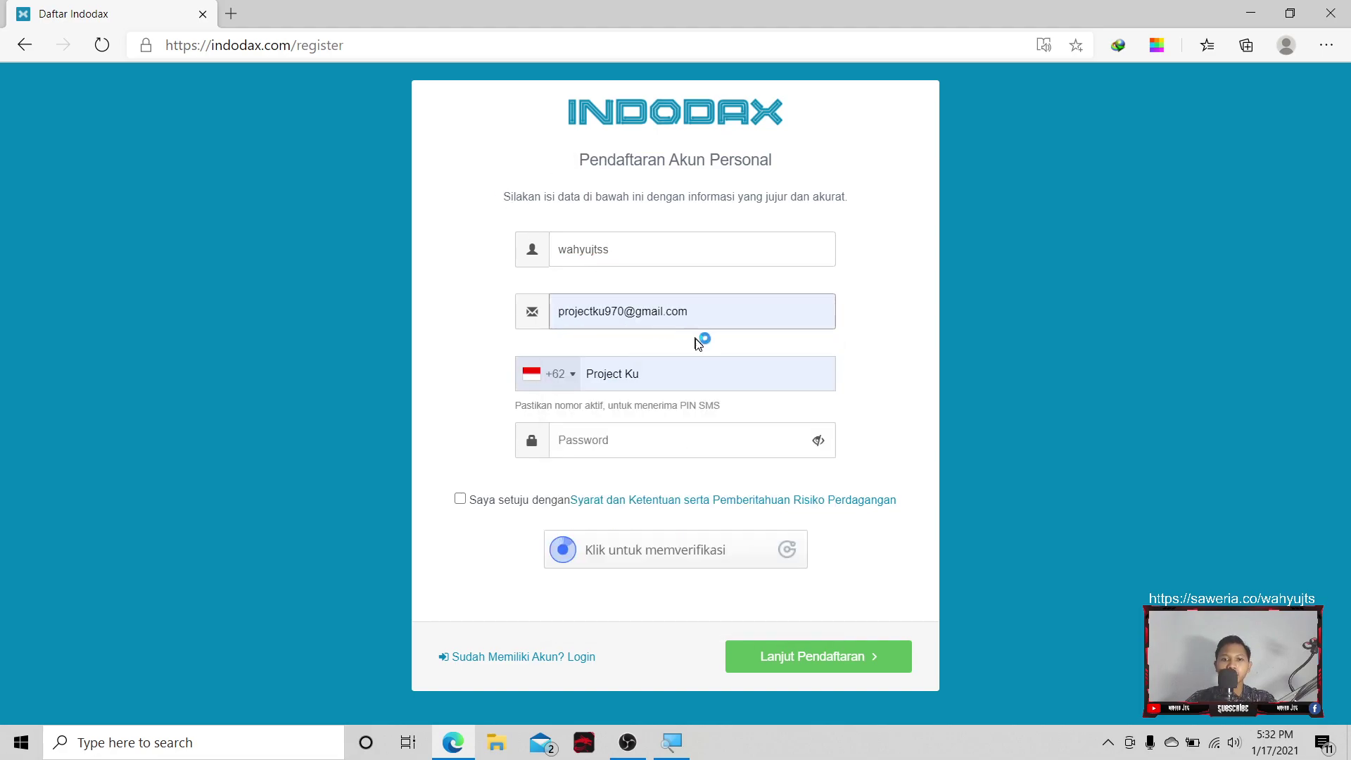
# Replace the wrong phone text with the saved +62 phone number.
pyautogui.click(676, 374)
pyautogui.moveTo(676, 374); pyautogui.dragTo(589, 379)
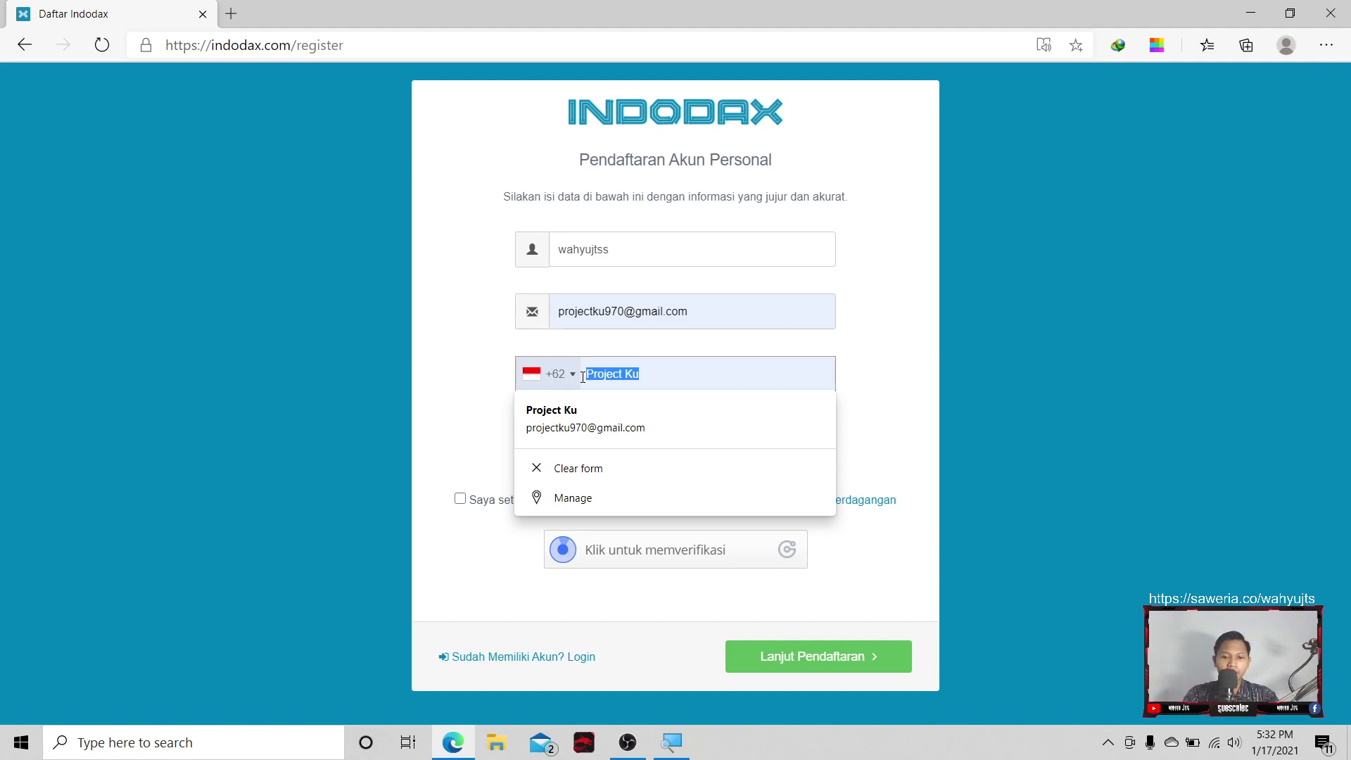
pyautogui.press('BackSpace')
pyautogui.write('08')
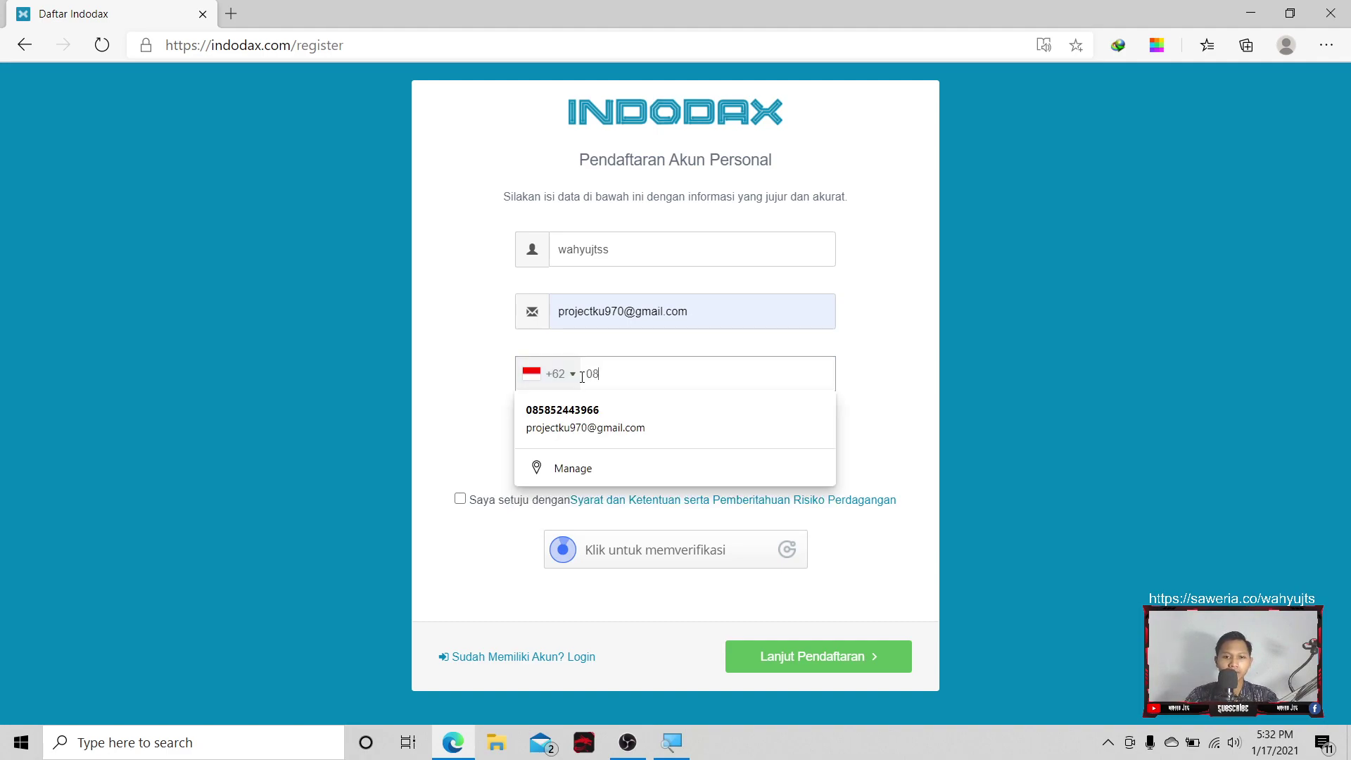
pyautogui.click(591, 415)
pyautogui.click(563, 448)
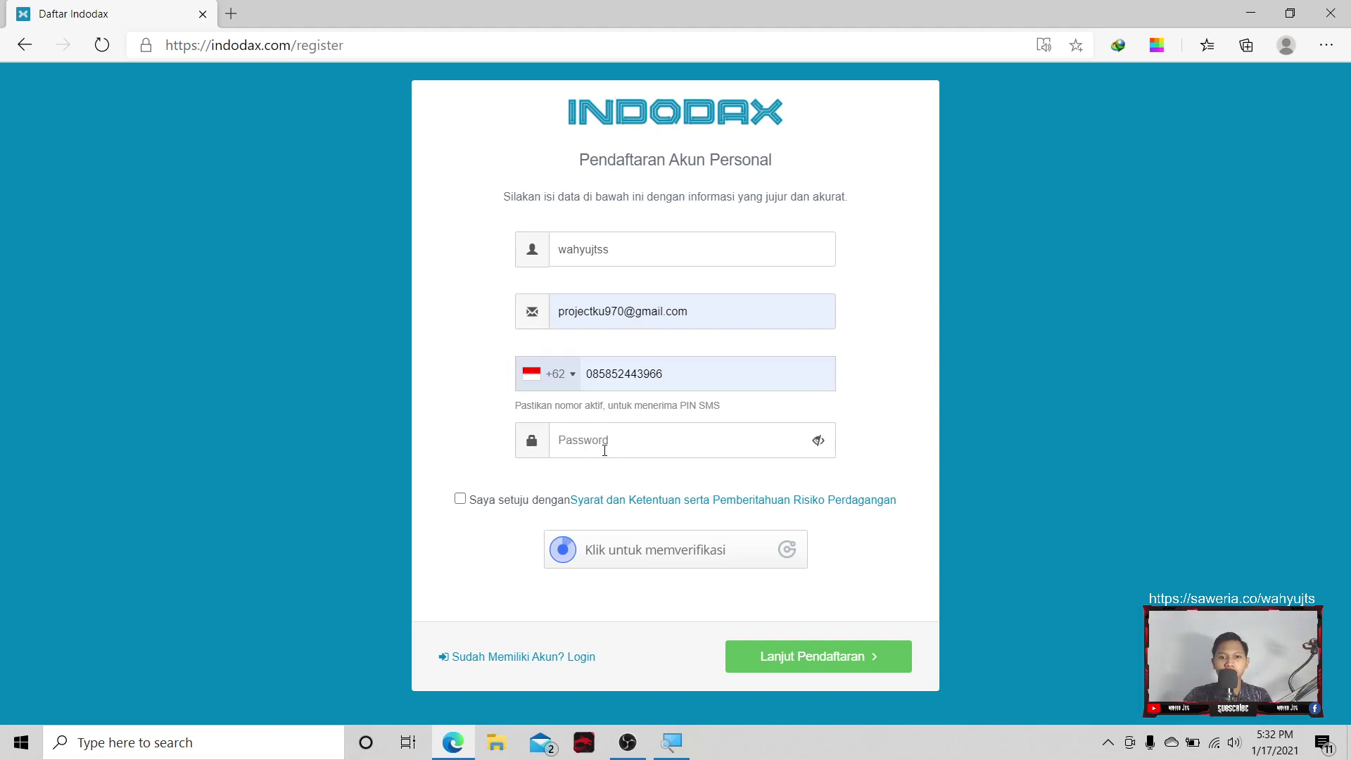
pyautogui.click(604, 450)
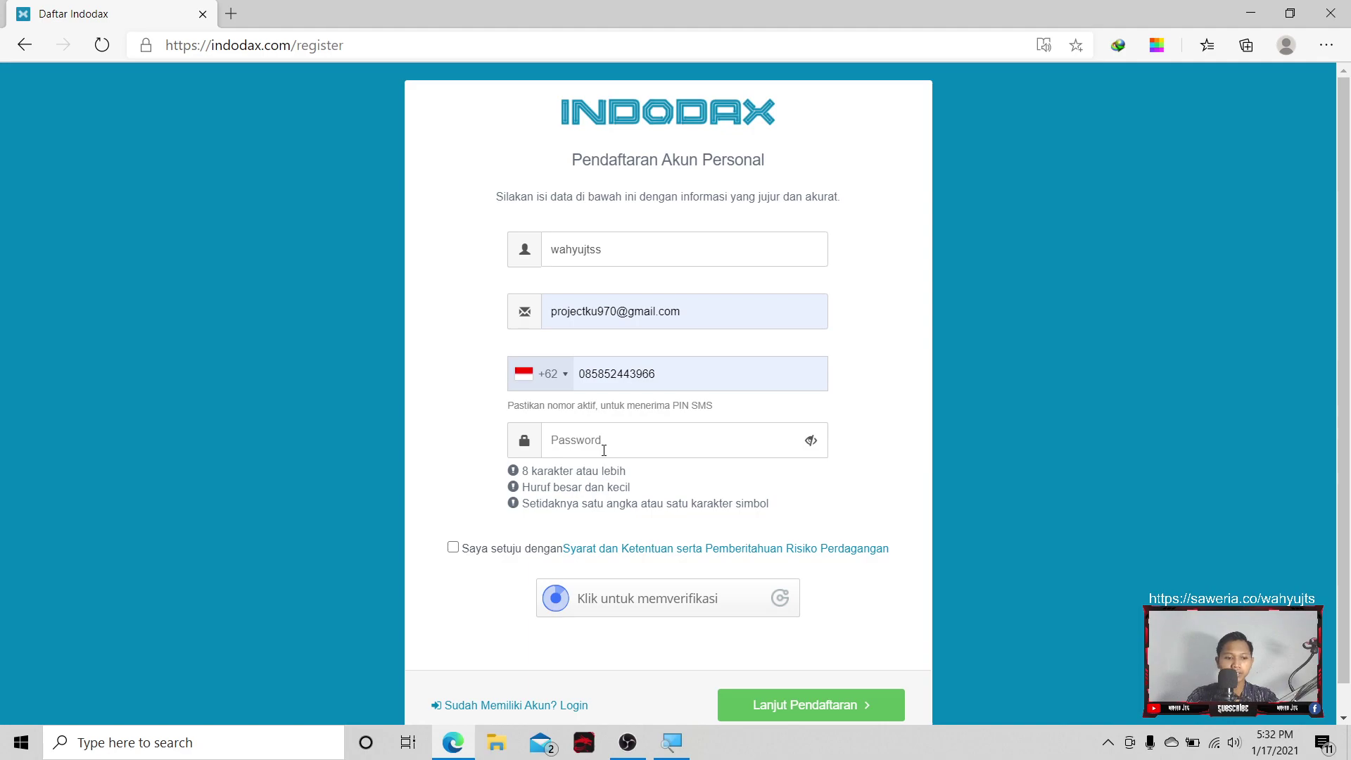
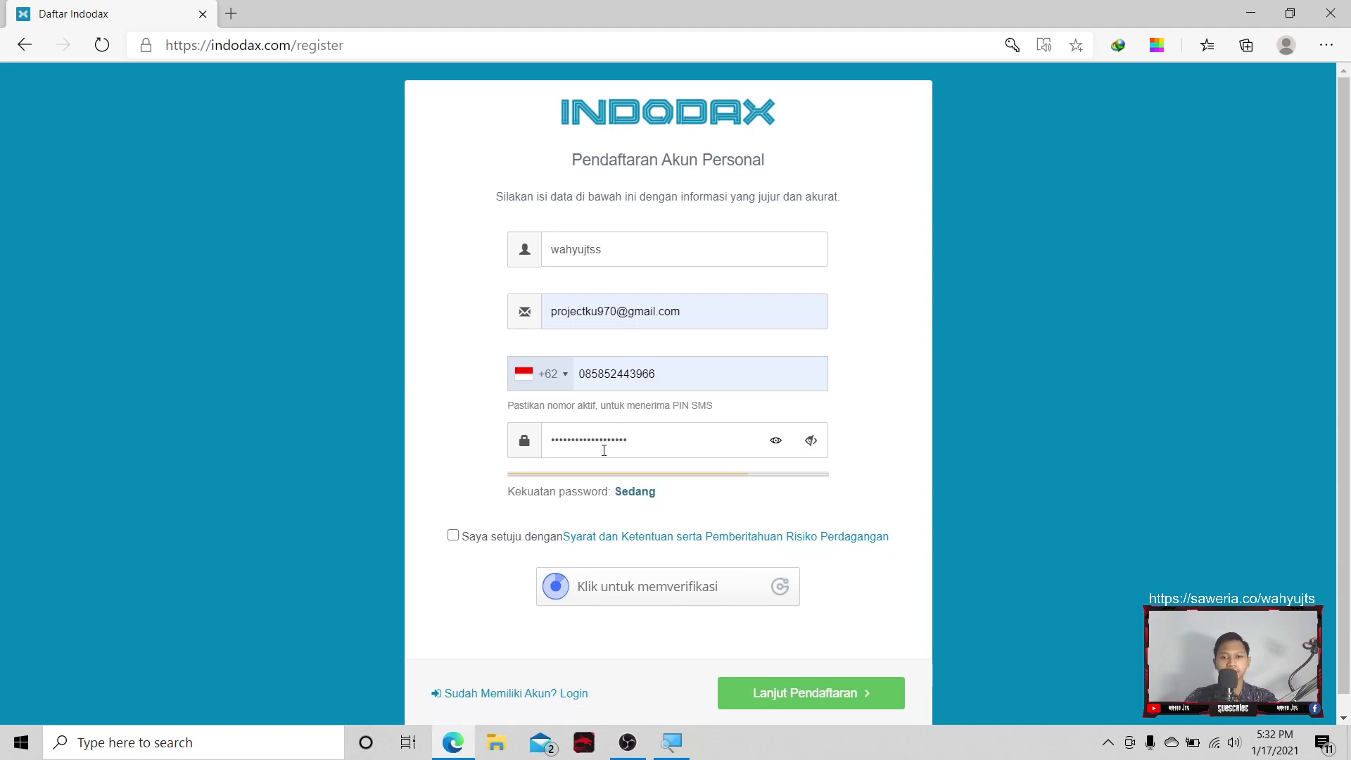
# Replace the rejected first password with a stronger one that the form rates Sedang.
pyautogui.hotkey('ctrl', 'a')
pyautogui.press('BackSpace')
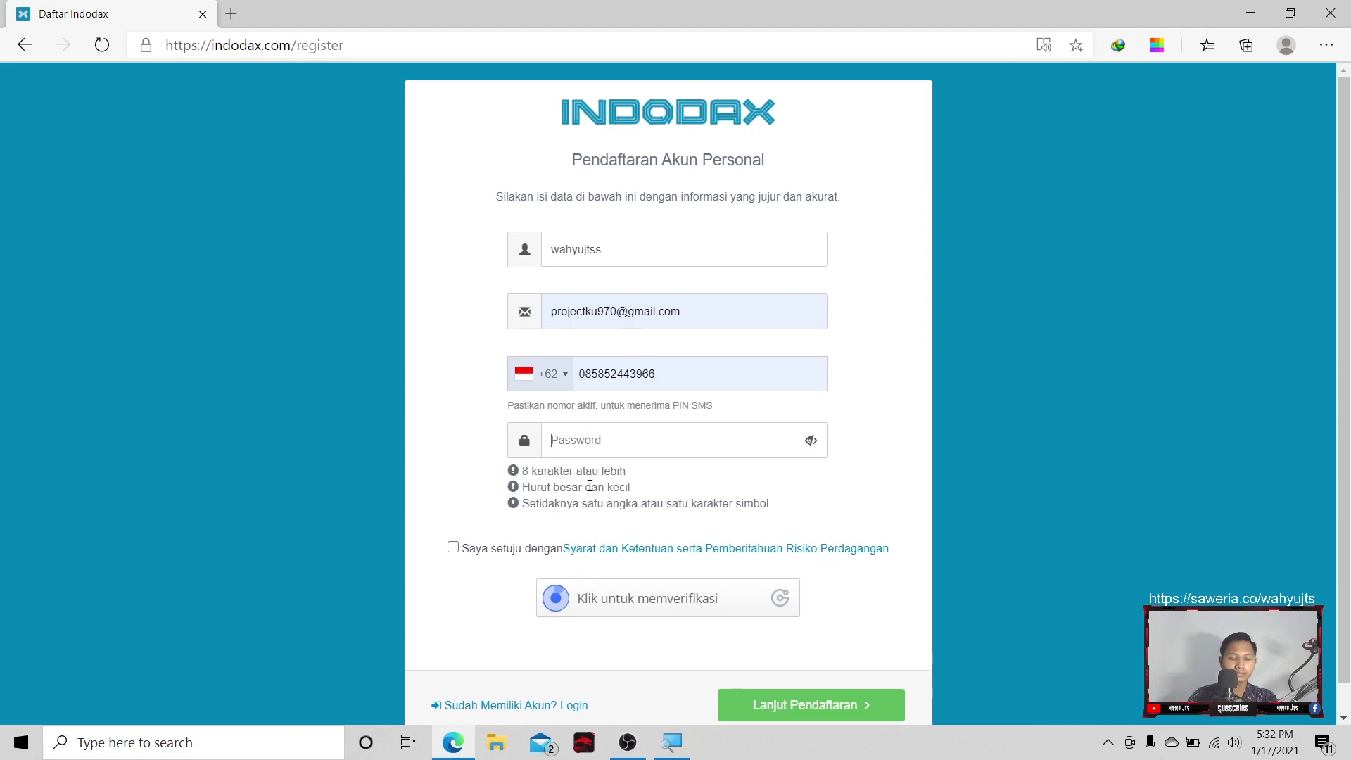
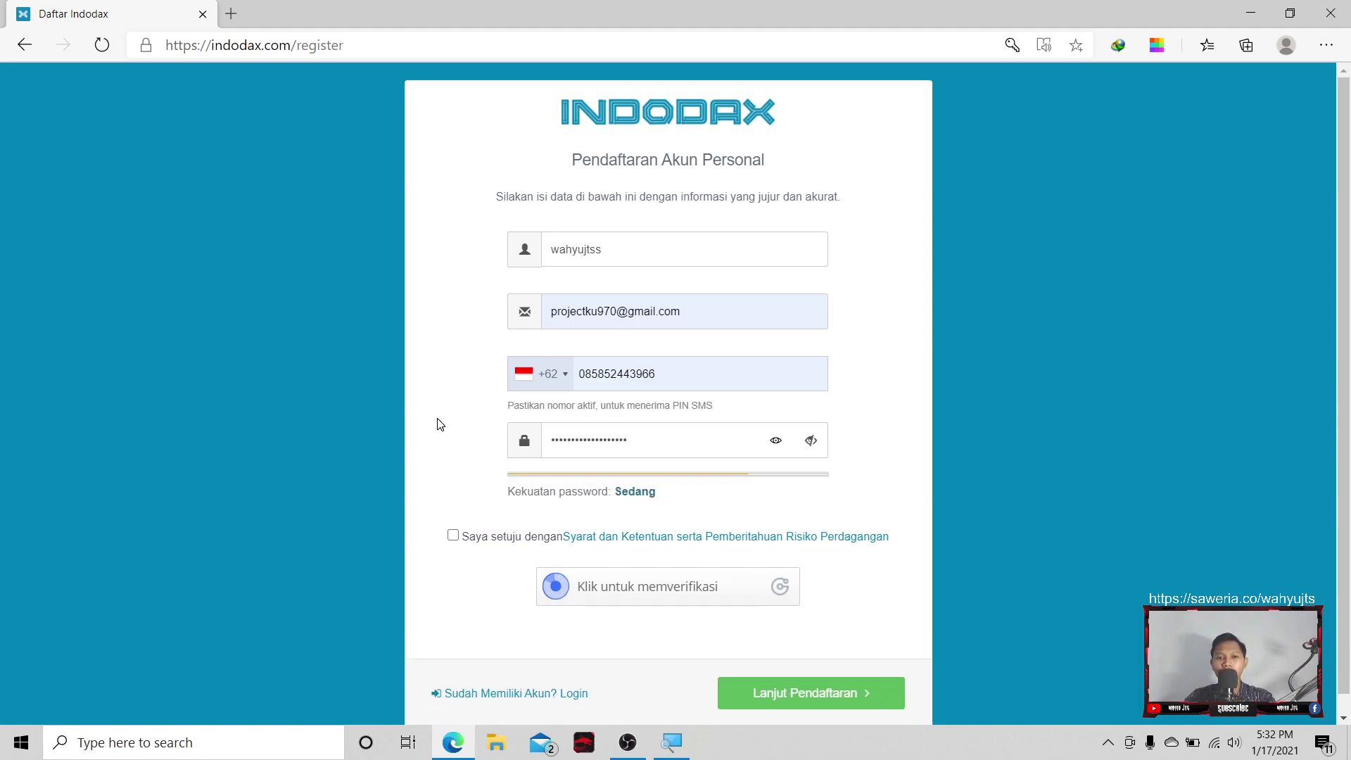
pyautogui.hotkey('shift', 'Tab')
pyautogui.hotkey('shift', 'Tab')
pyautogui.click(452, 359)
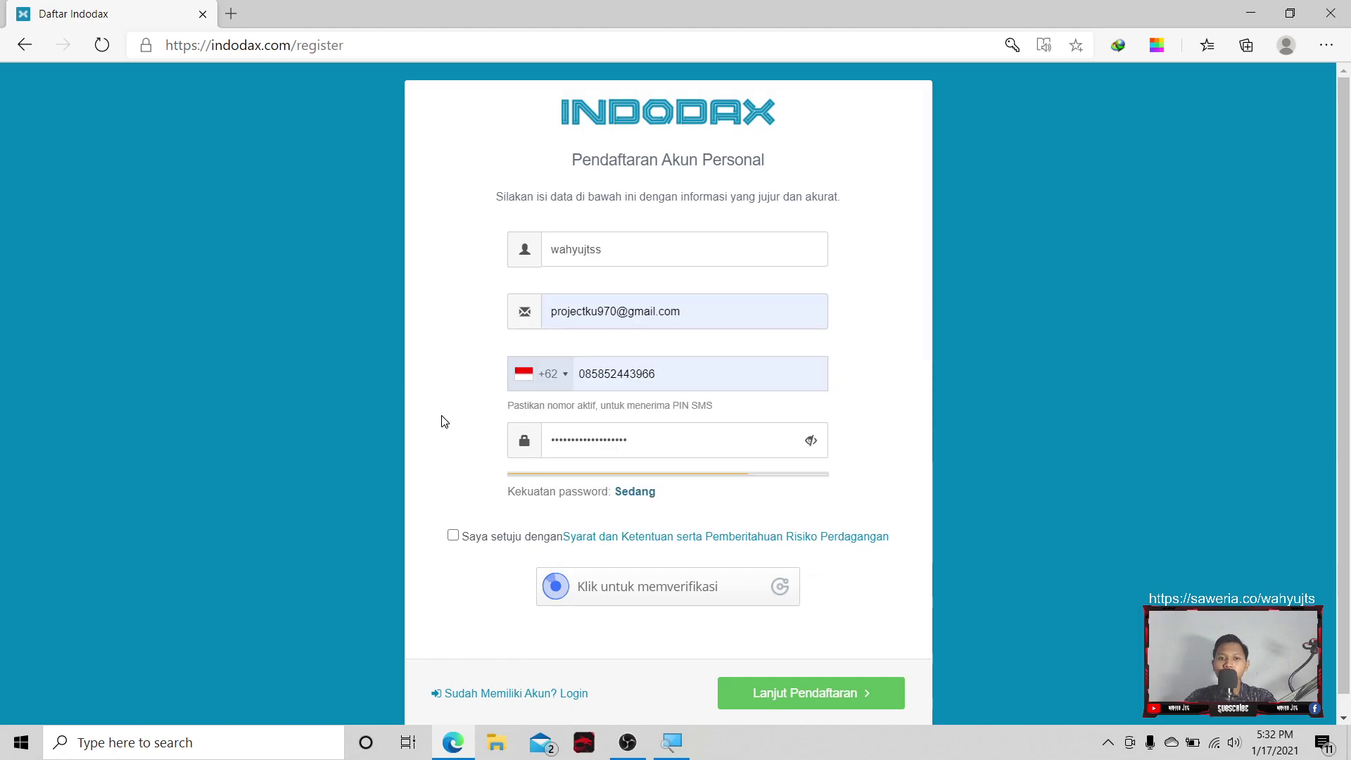
pyautogui.scroll(-1, 437, 483)
# Tick the agreement box, scroll through the Syarat dan Ketentuan text, and accept with Setuju.
pyautogui.click(453, 518)
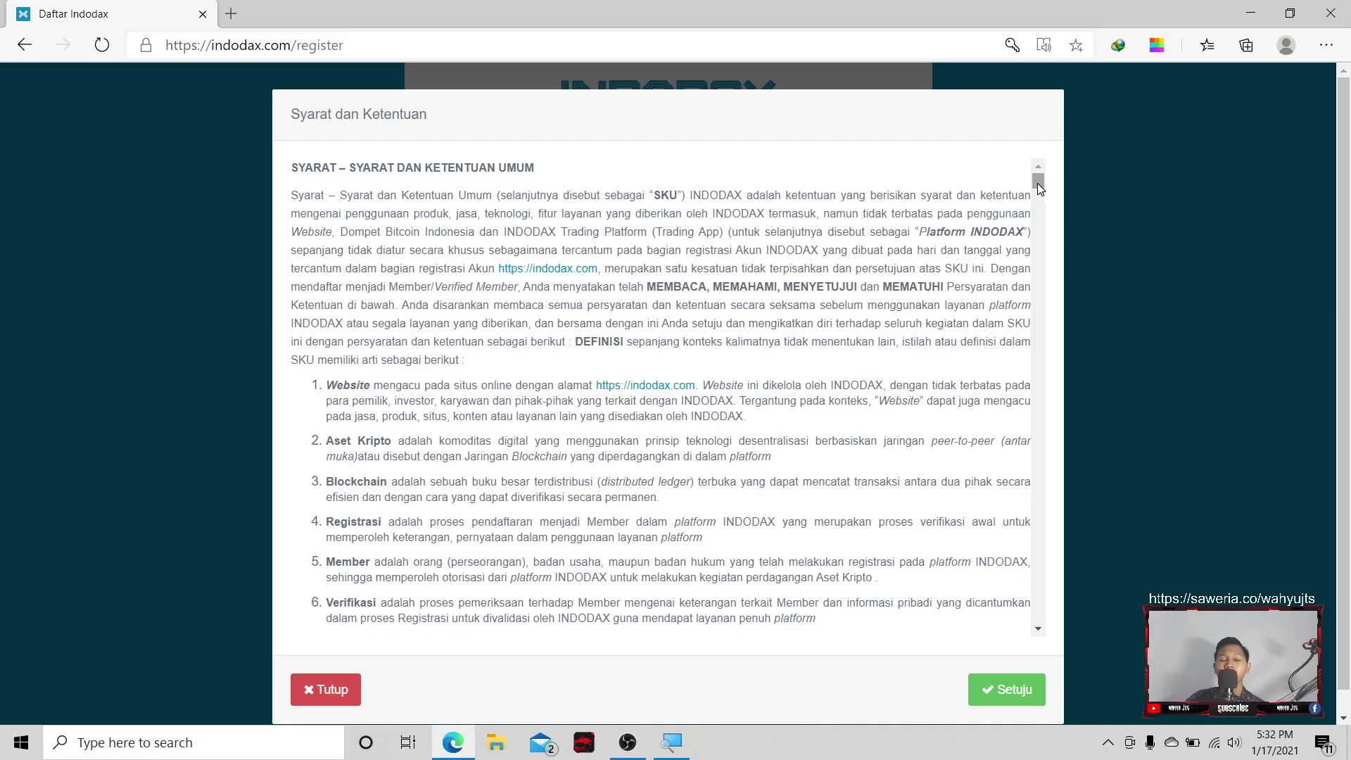
pyautogui.moveTo(1037, 183); pyautogui.dragTo(1038, 612)
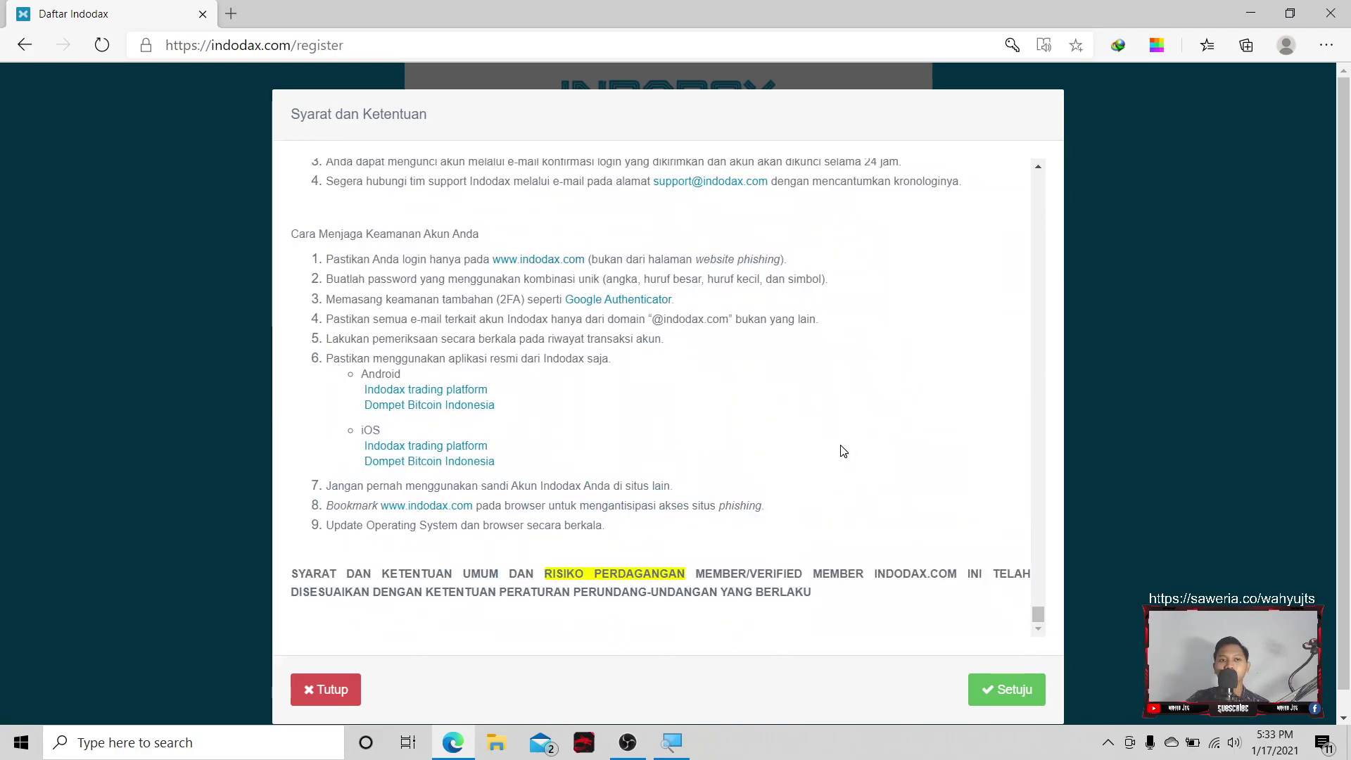
pyautogui.scroll(-1, 848, 479)
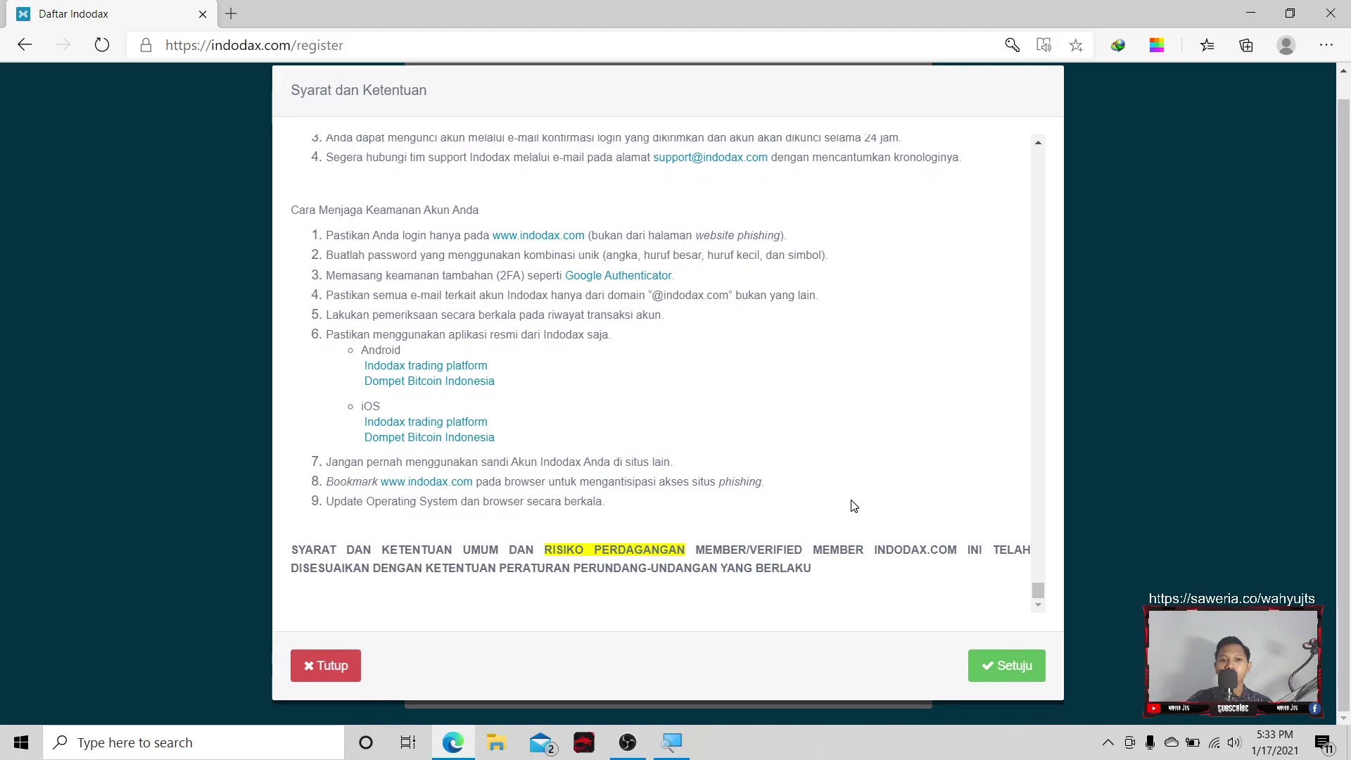
pyautogui.click(1000, 665)
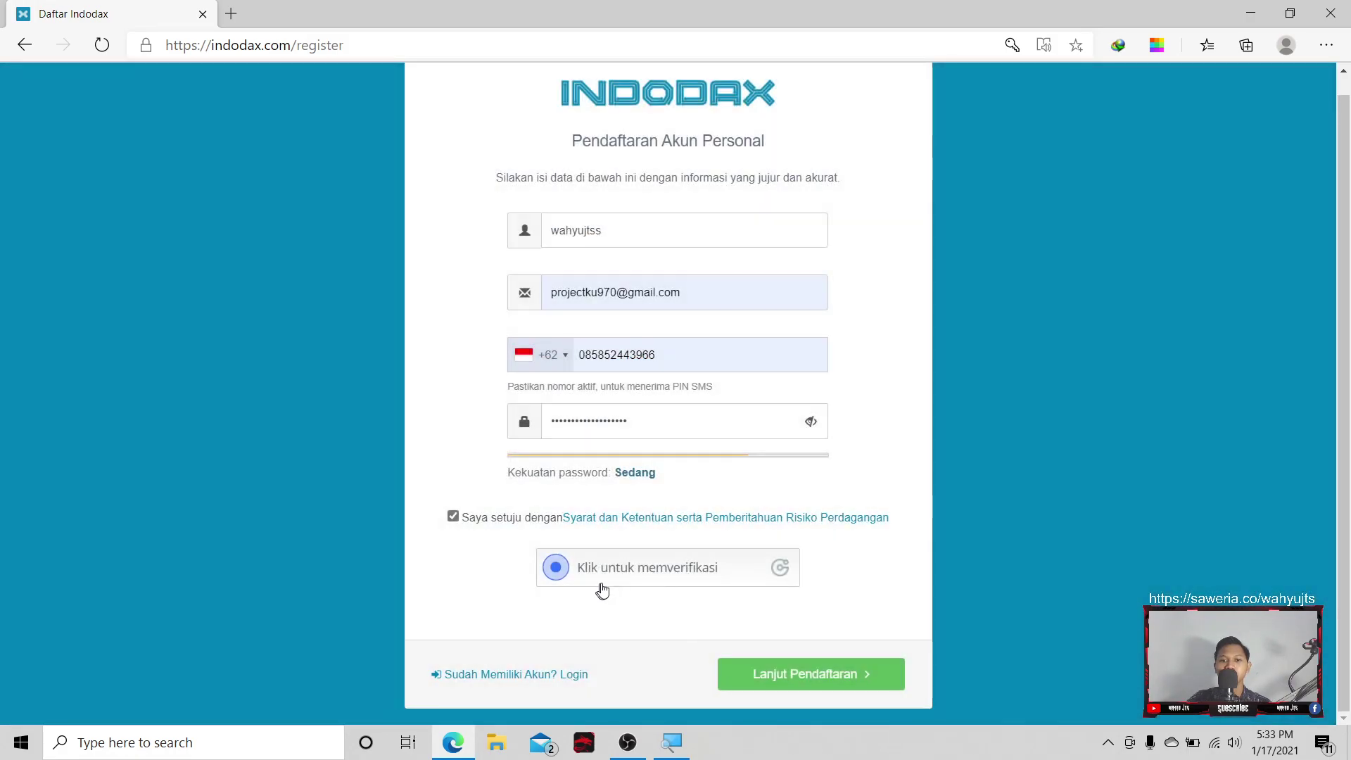
# Solve the Geetest slide puzzle, submit with Lanjut Pendaftaran, and save the password in Edge.
pyautogui.click(601, 567)
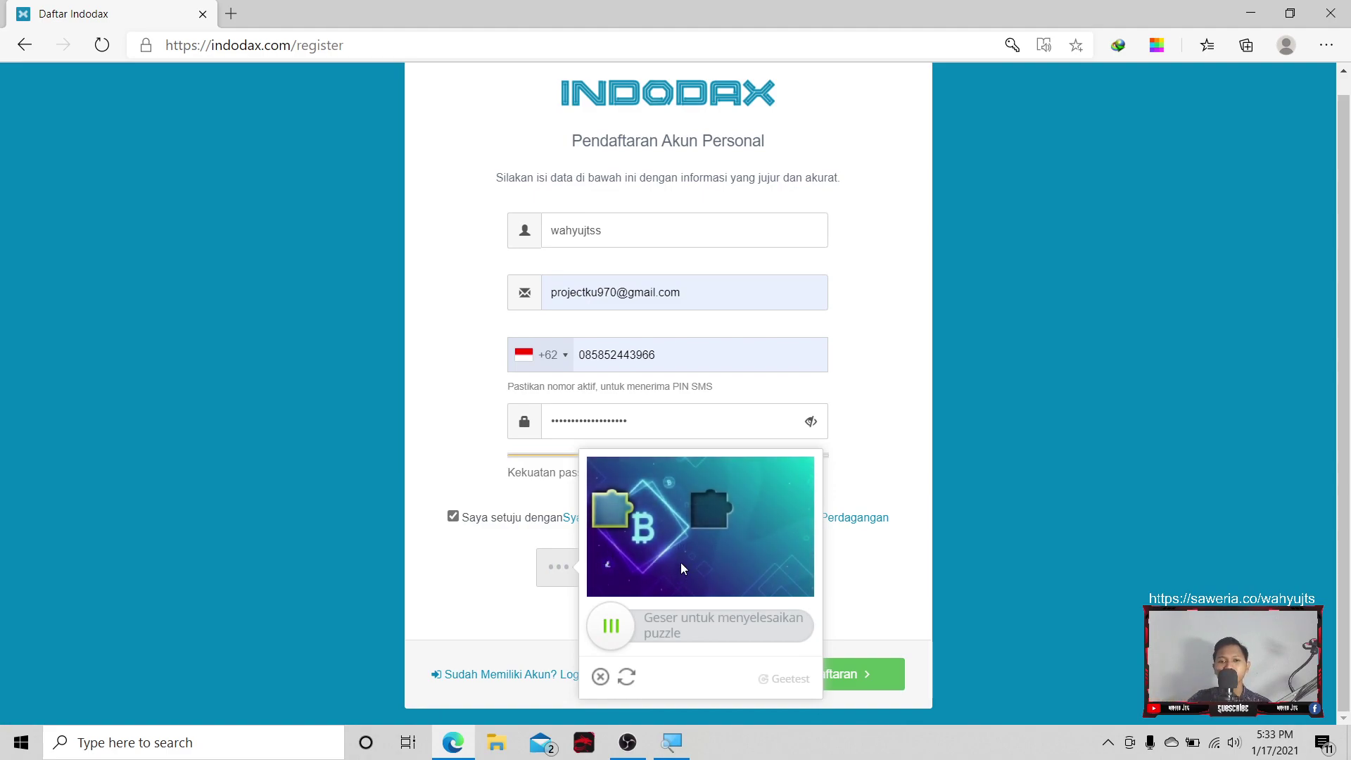
pyautogui.moveTo(622, 518); pyautogui.dragTo(721, 504)
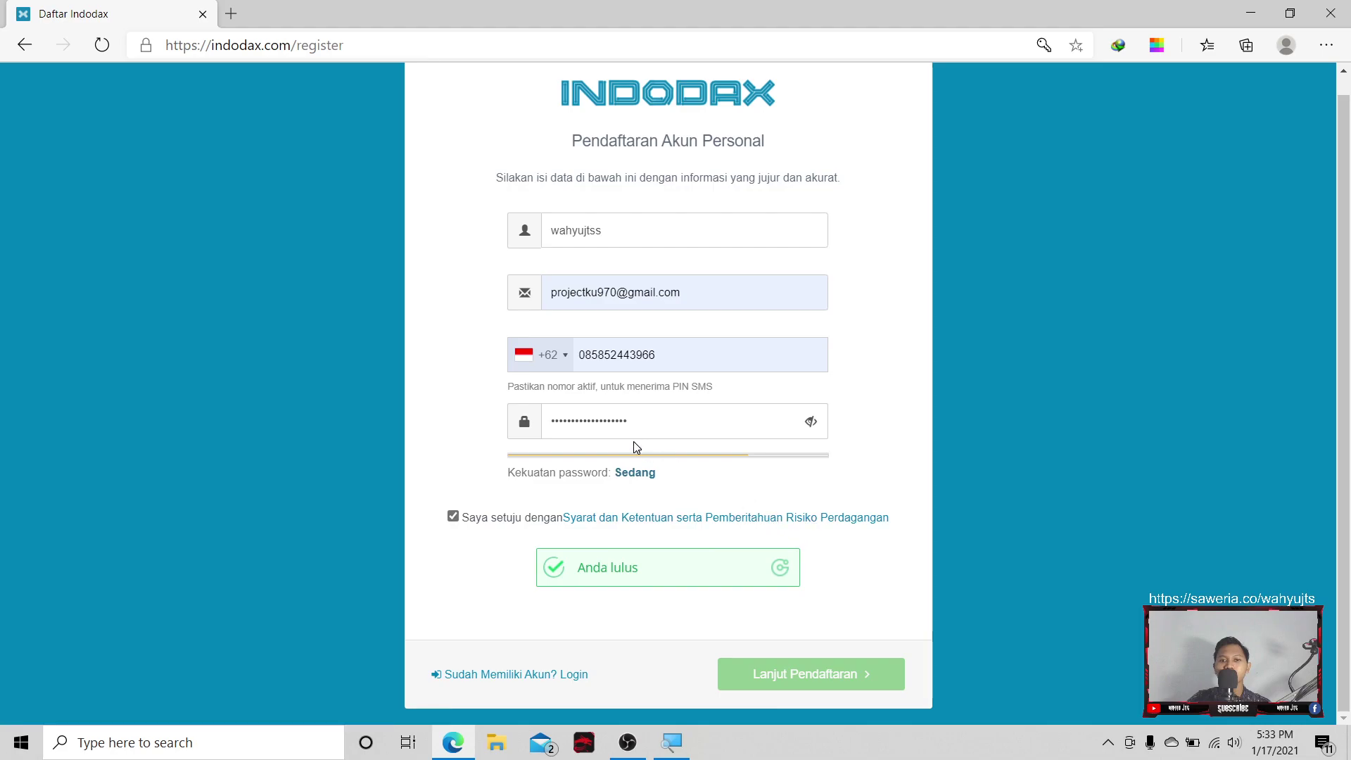
pyautogui.click(840, 688)
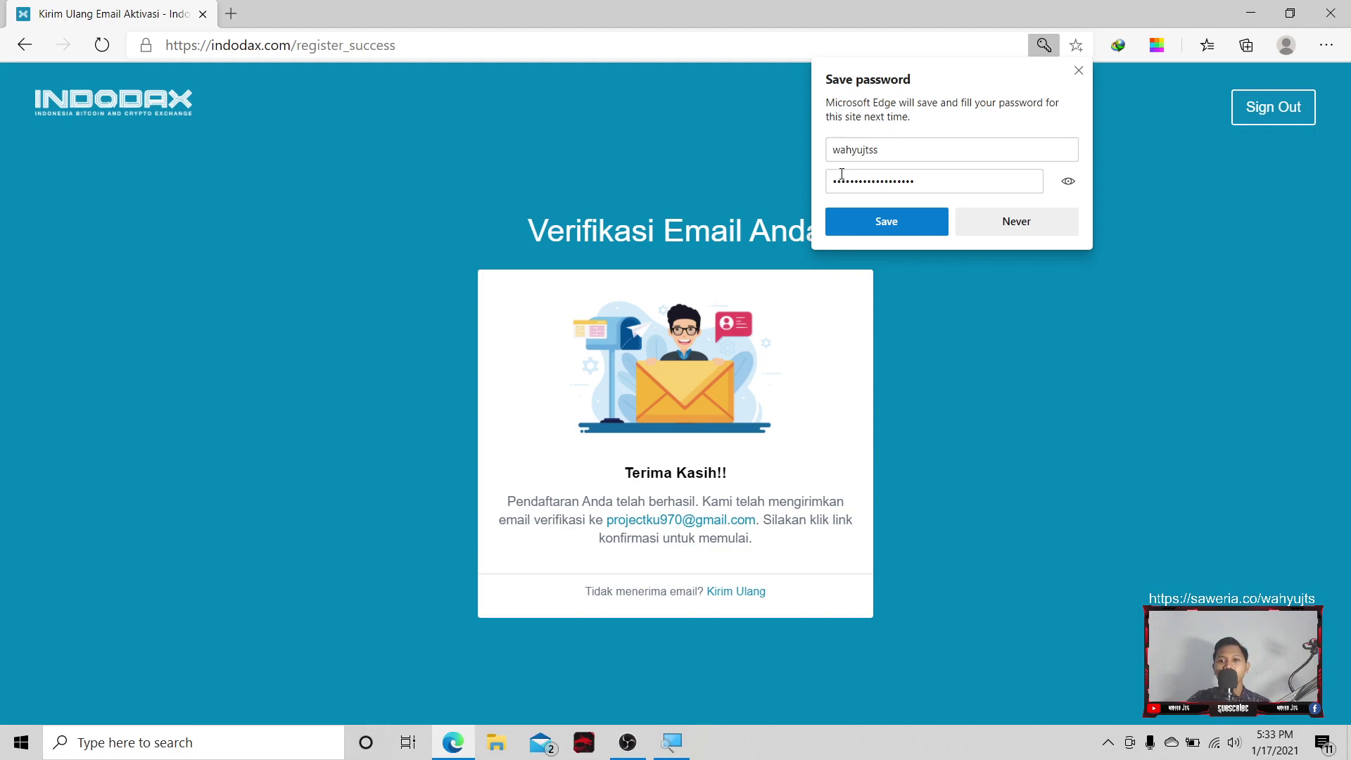
pyautogui.click(859, 224)
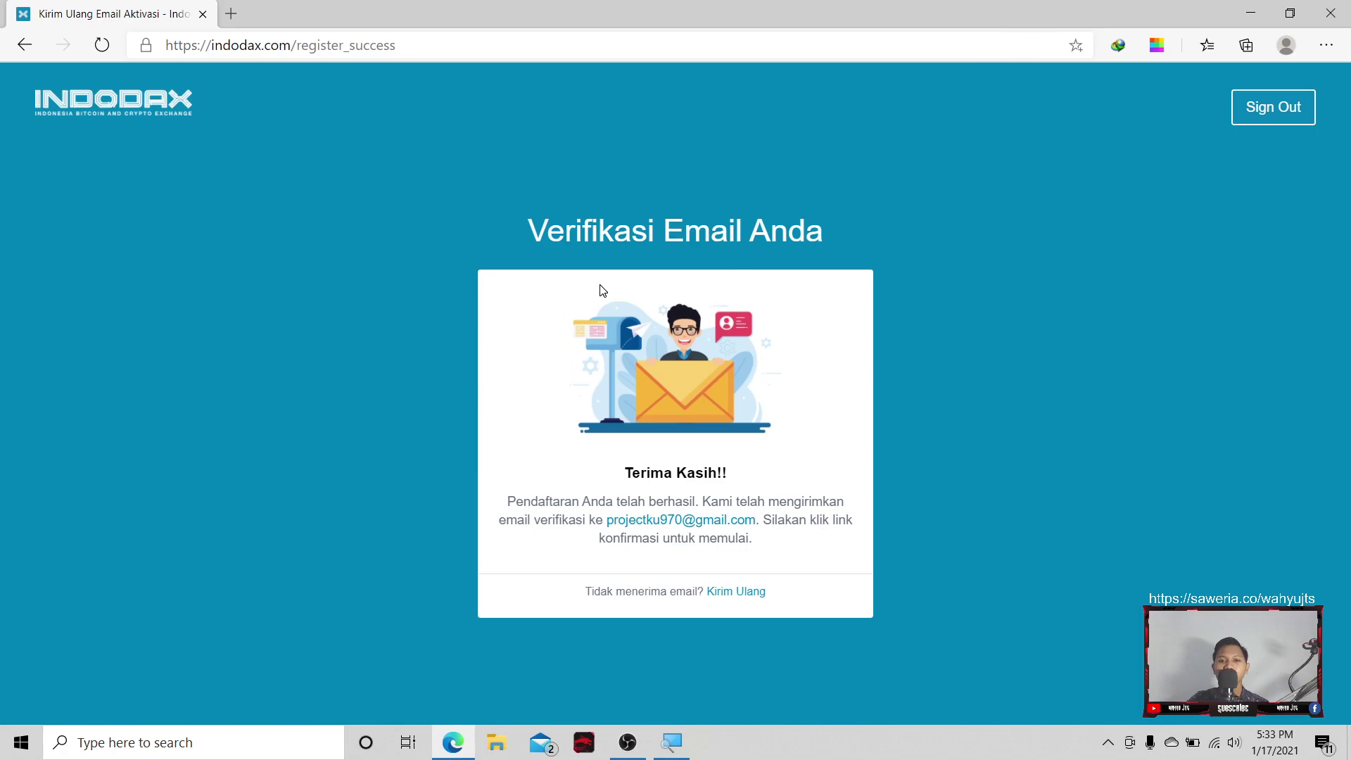
# Open Gmail in a new tab, open the Indodax activation e-mail, and follow AKTIVASI AKUN.
pyautogui.click(231, 14)
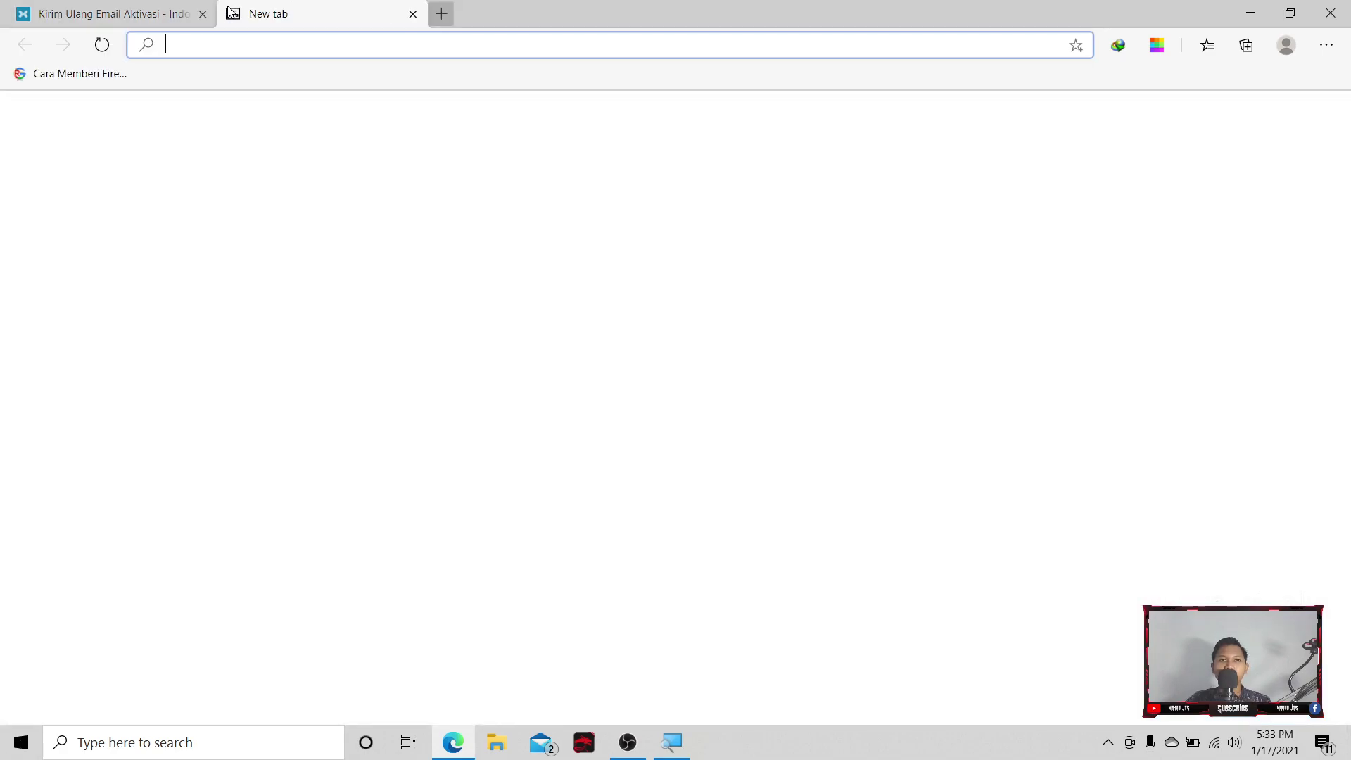
pyautogui.write('gmail.com')
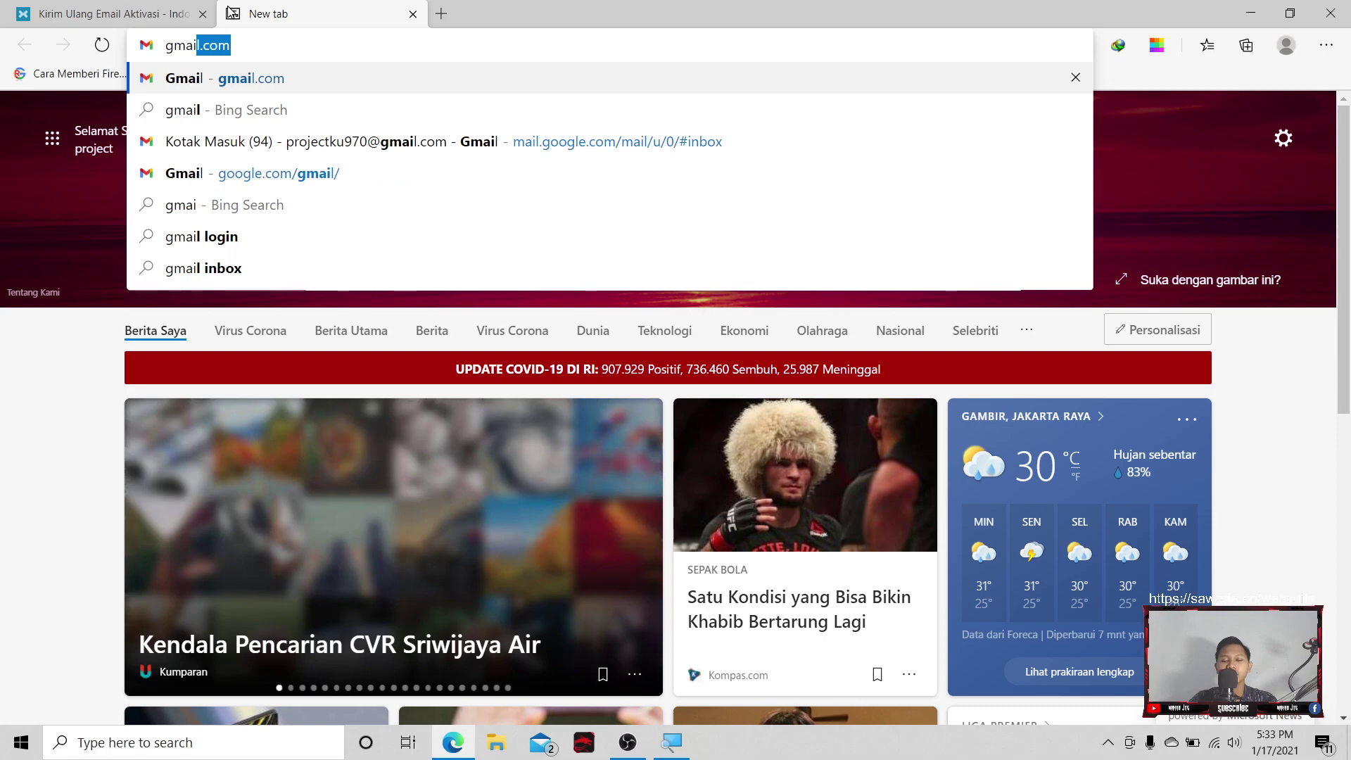
pyautogui.press('Return')
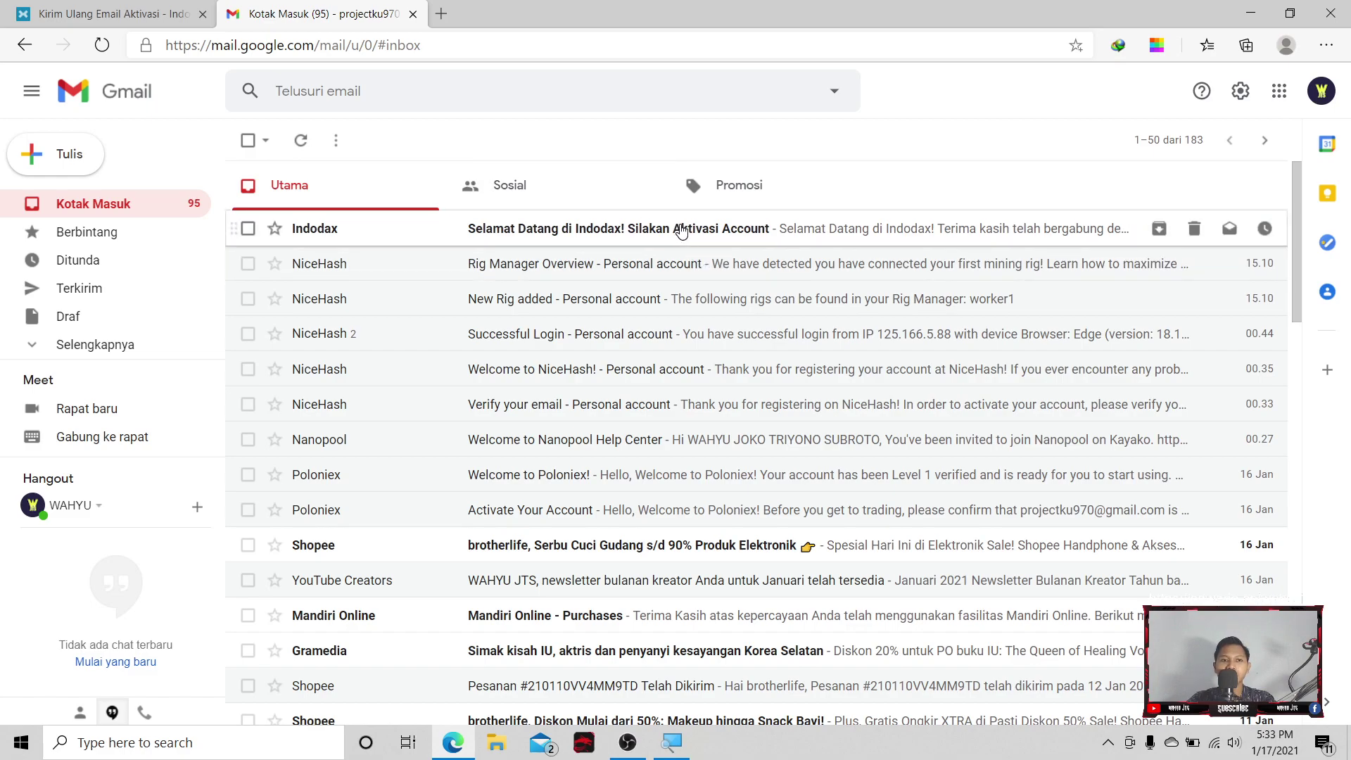
pyautogui.click(678, 230)
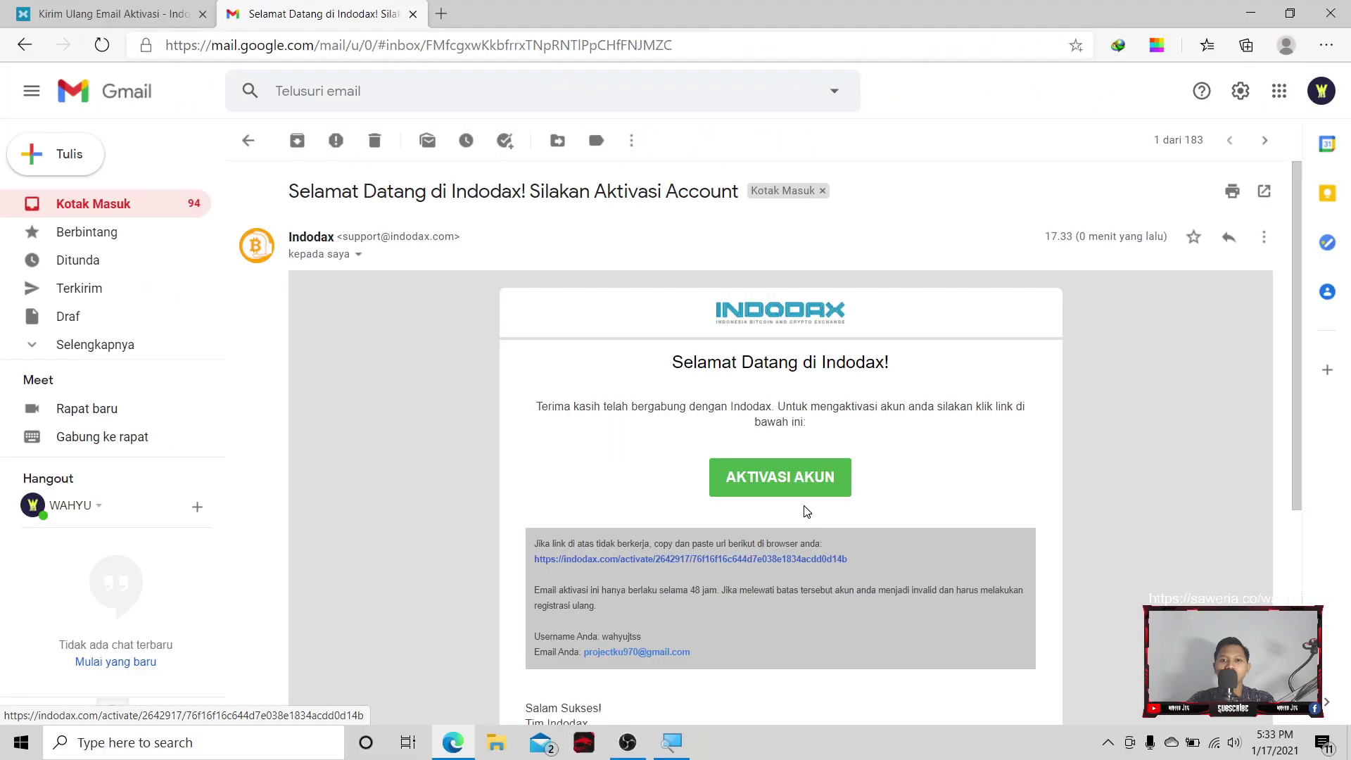
pyautogui.click(795, 485)
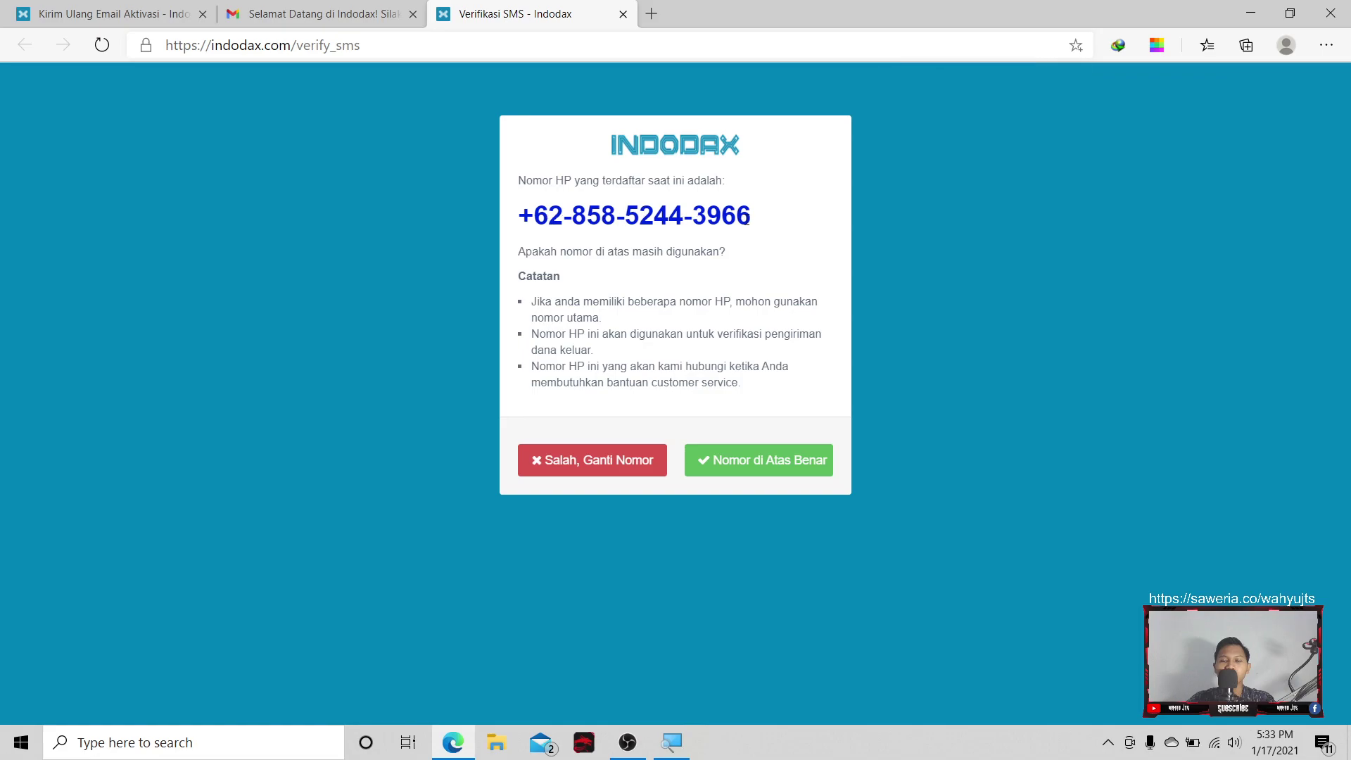
# Confirm the registered phone number with Nomor di Atas Benar.
pyautogui.click(771, 458)
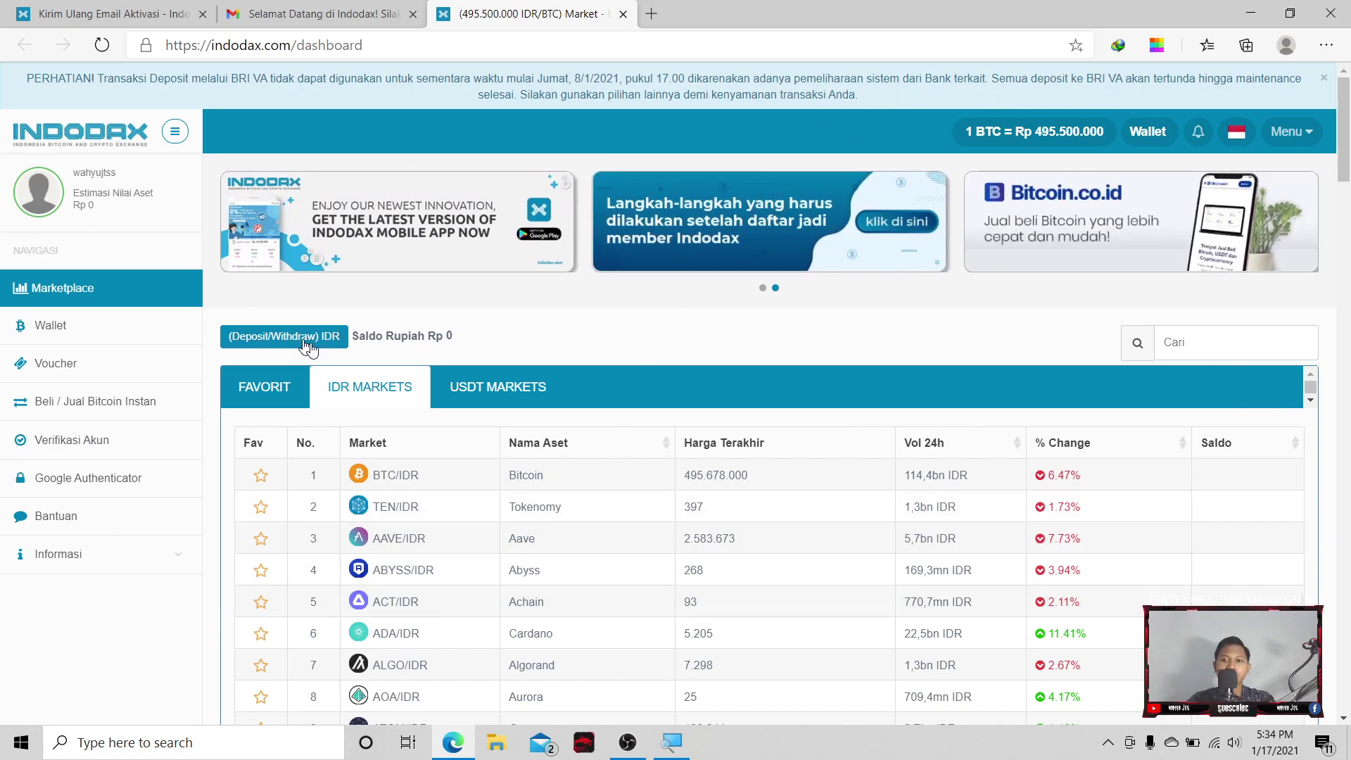
pyautogui.scroll(-12, 296, 343)
pyautogui.click(420, 8)
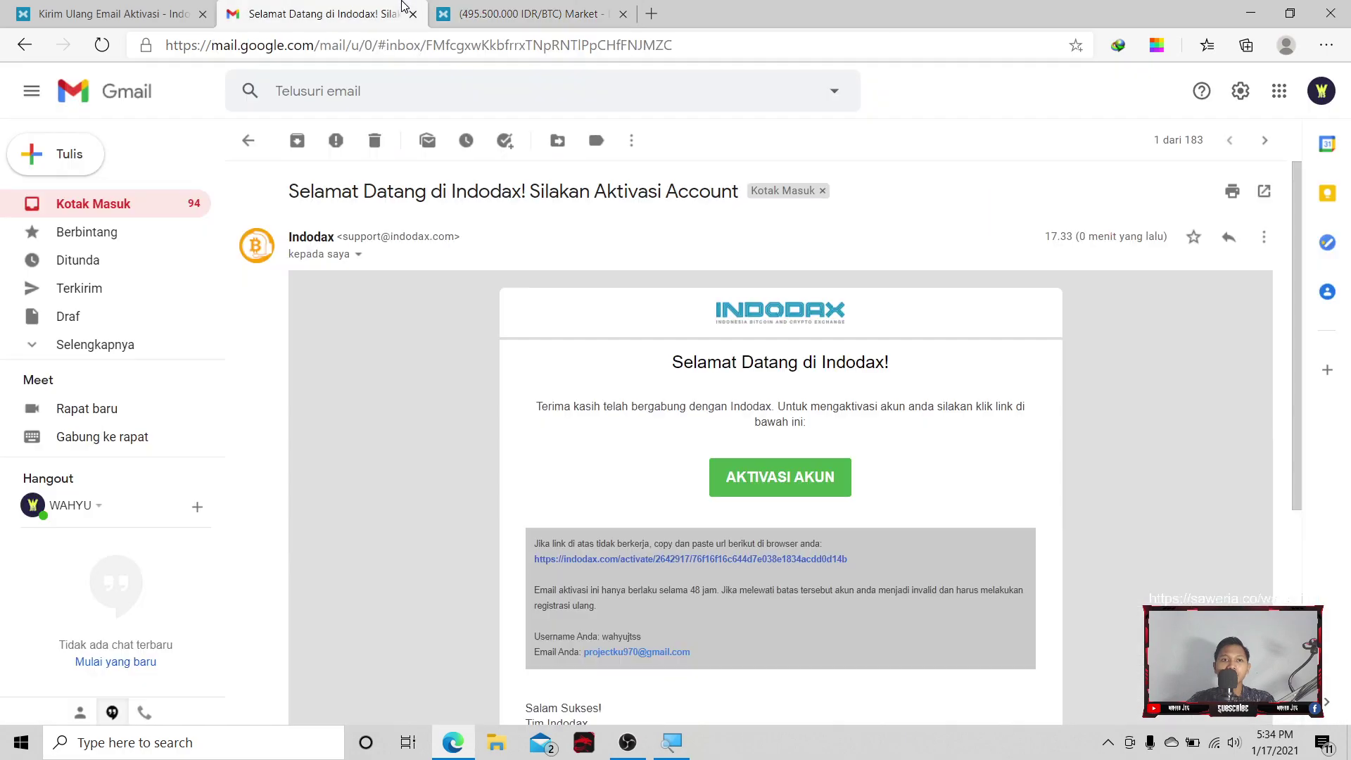
pyautogui.click(171, 205)
pyautogui.hotkey('ctrl', 'Tab')
pyautogui.scroll(12, 273, 356)
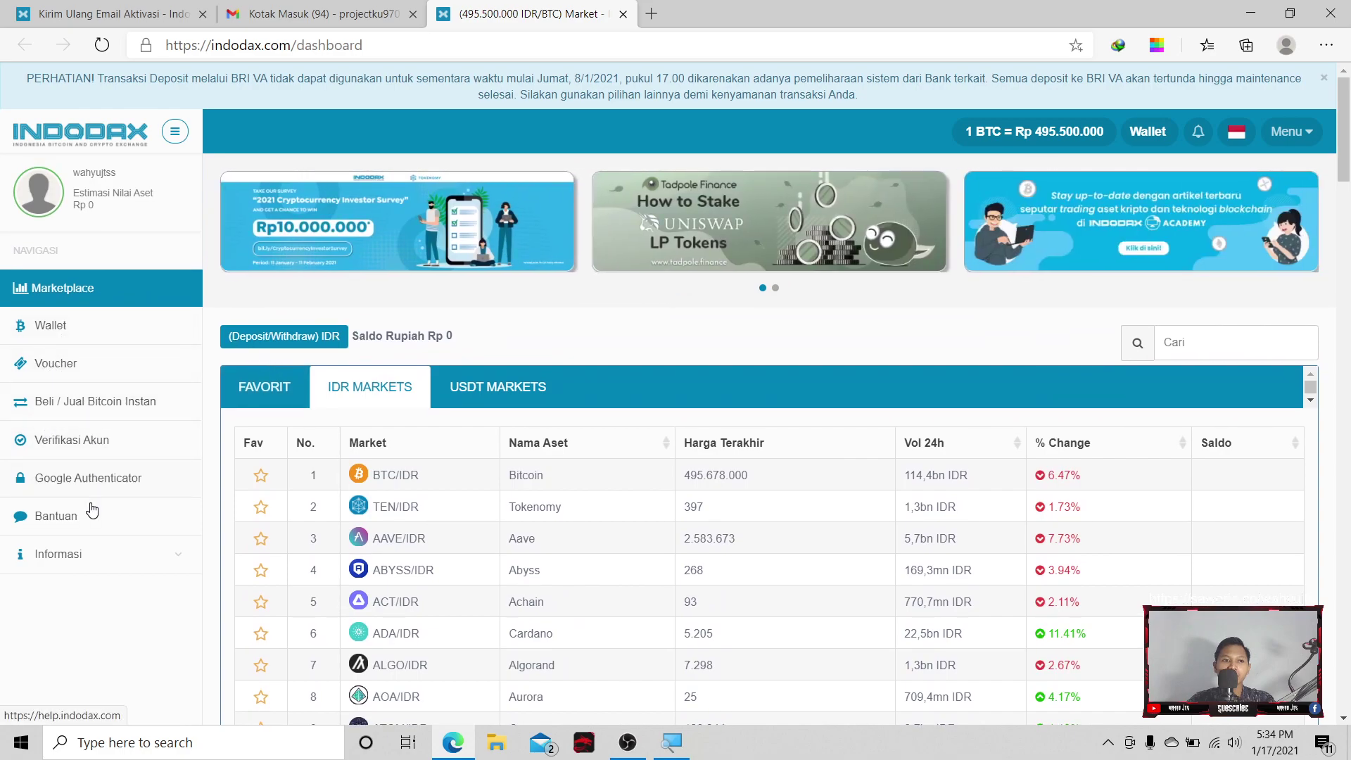
# Open Verifikasi Akun and fill Nama Lengkap from the saved suggestion.
pyautogui.click(79, 451)
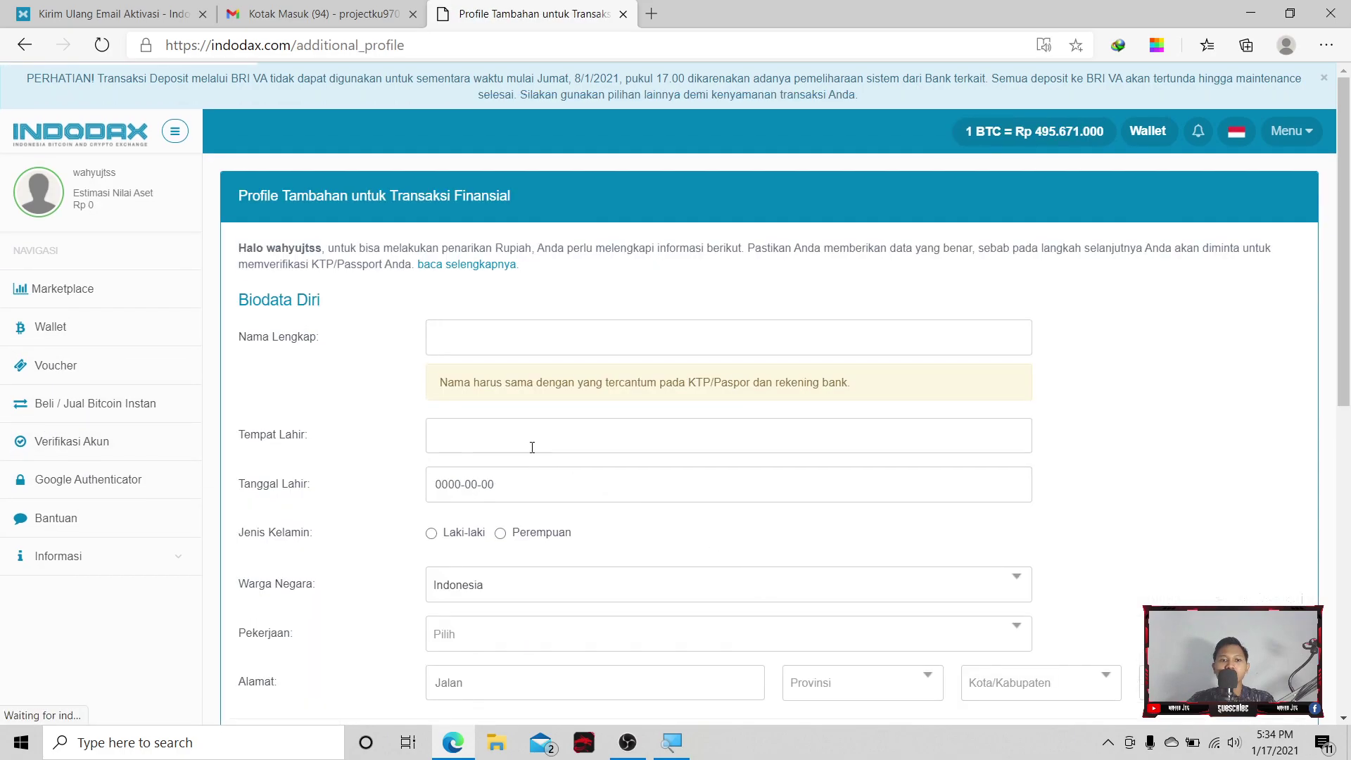
pyautogui.click(553, 341)
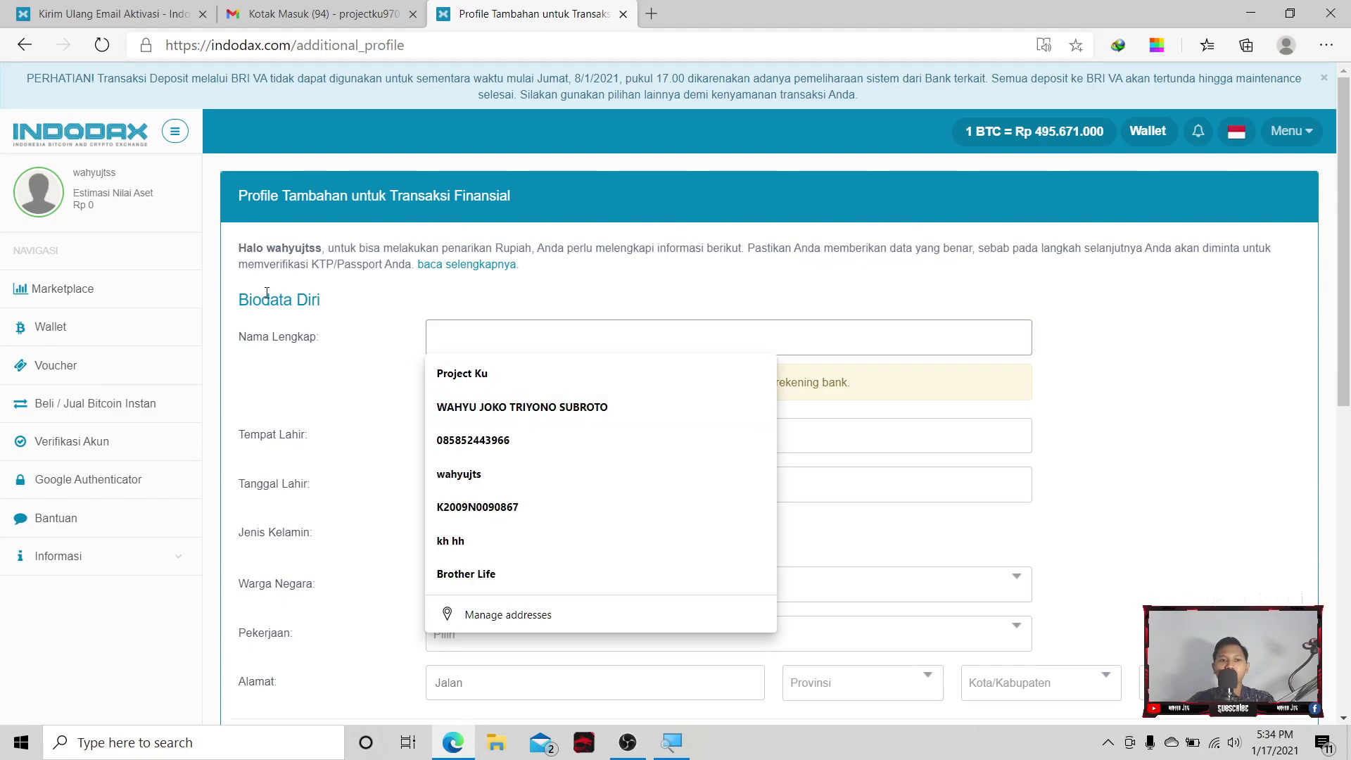
pyautogui.click(475, 408)
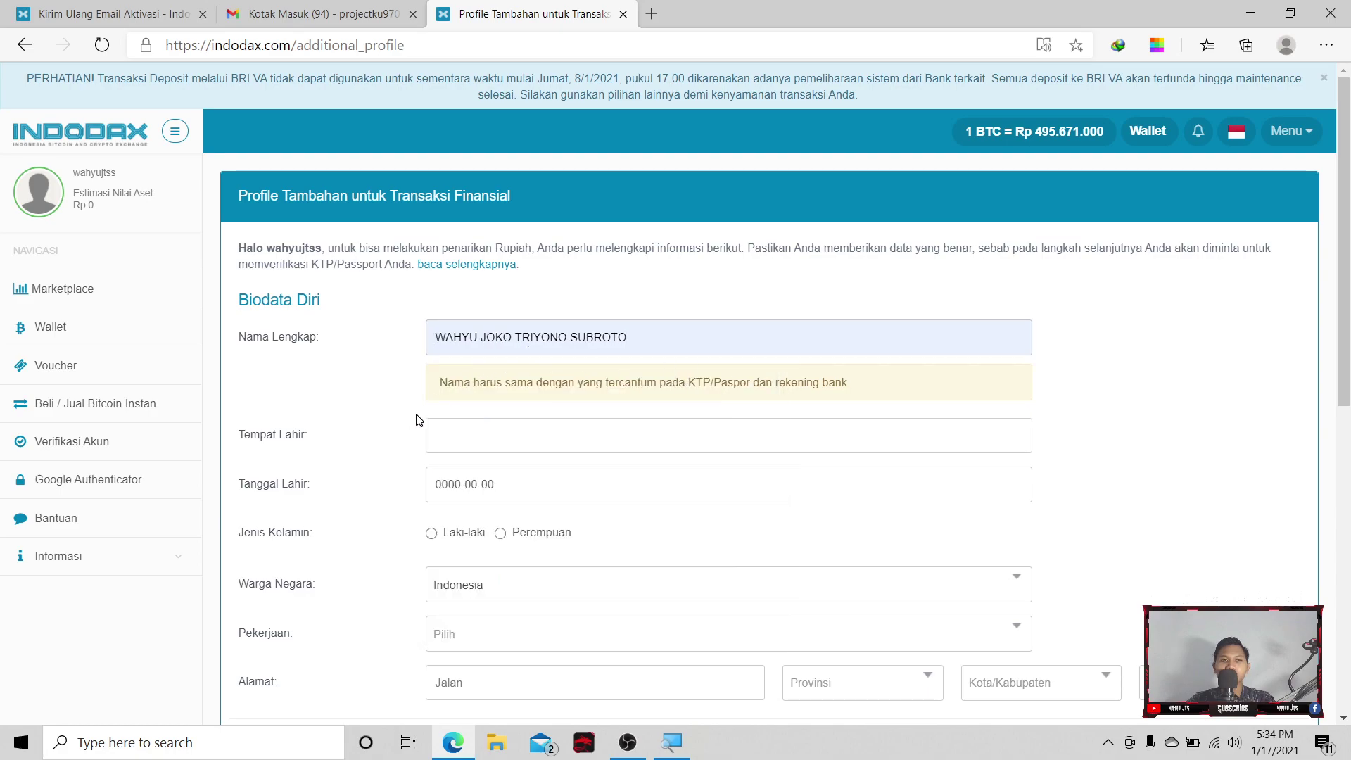
# Enter PAMEKASAN as the place of birth.
pyautogui.scroll(-4, 407, 416)
pyautogui.scroll(4, 528, 419)
pyautogui.click(483, 427)
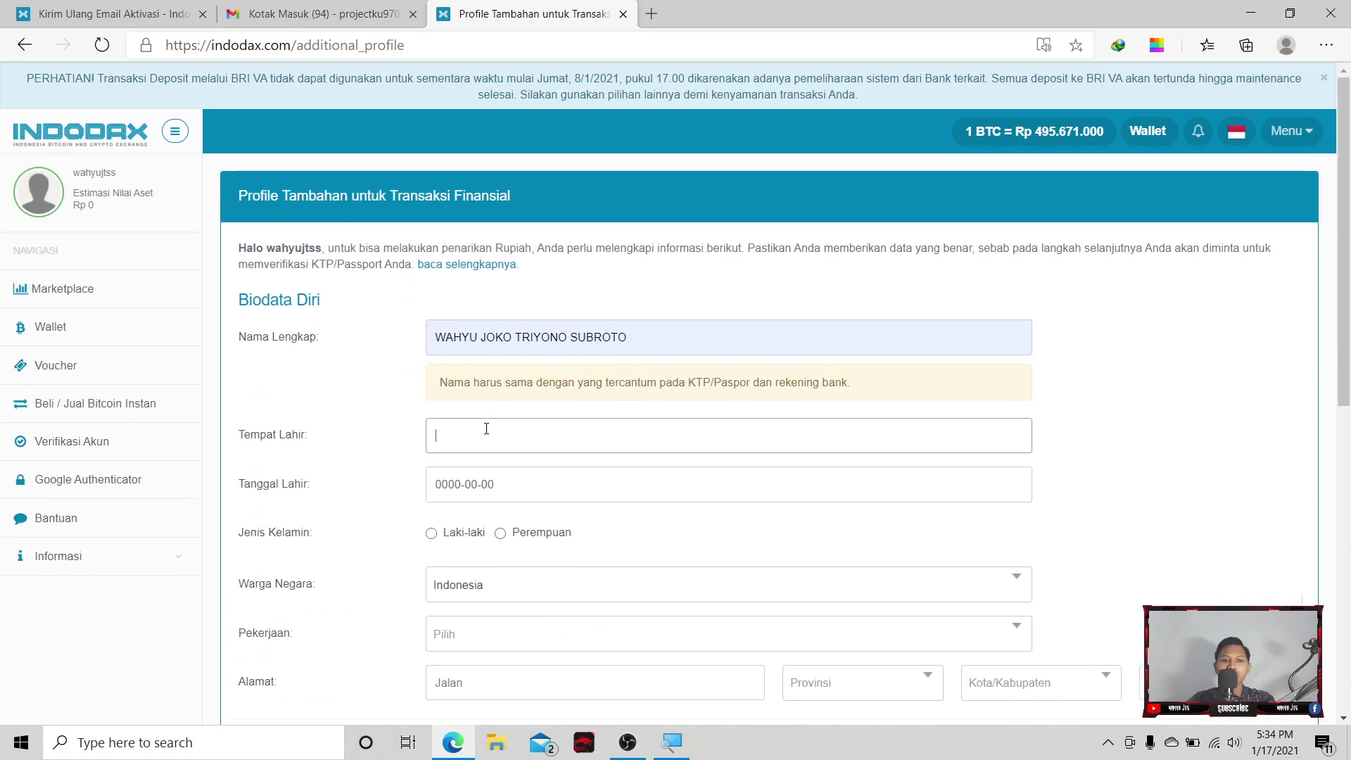
pyautogui.write('PA')
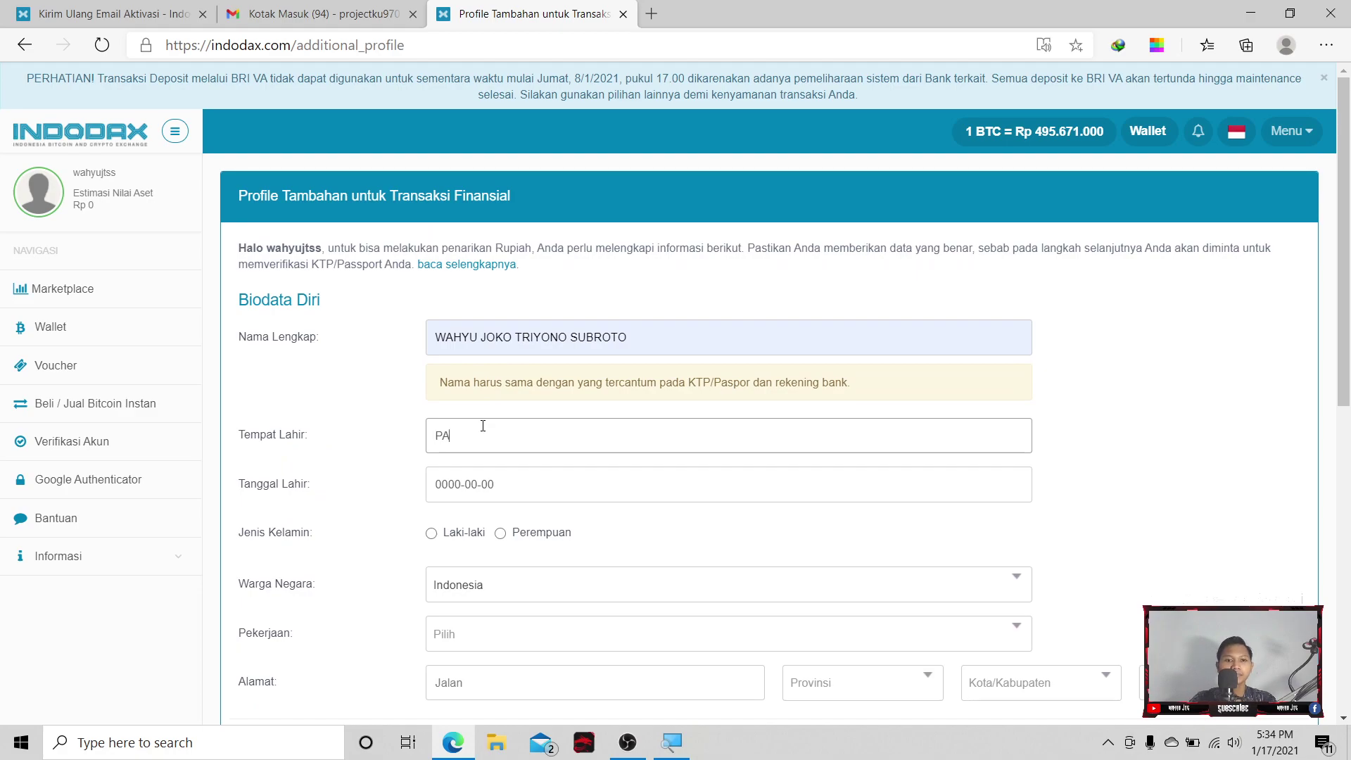
pyautogui.write('MEKASAN')
pyautogui.click(511, 494)
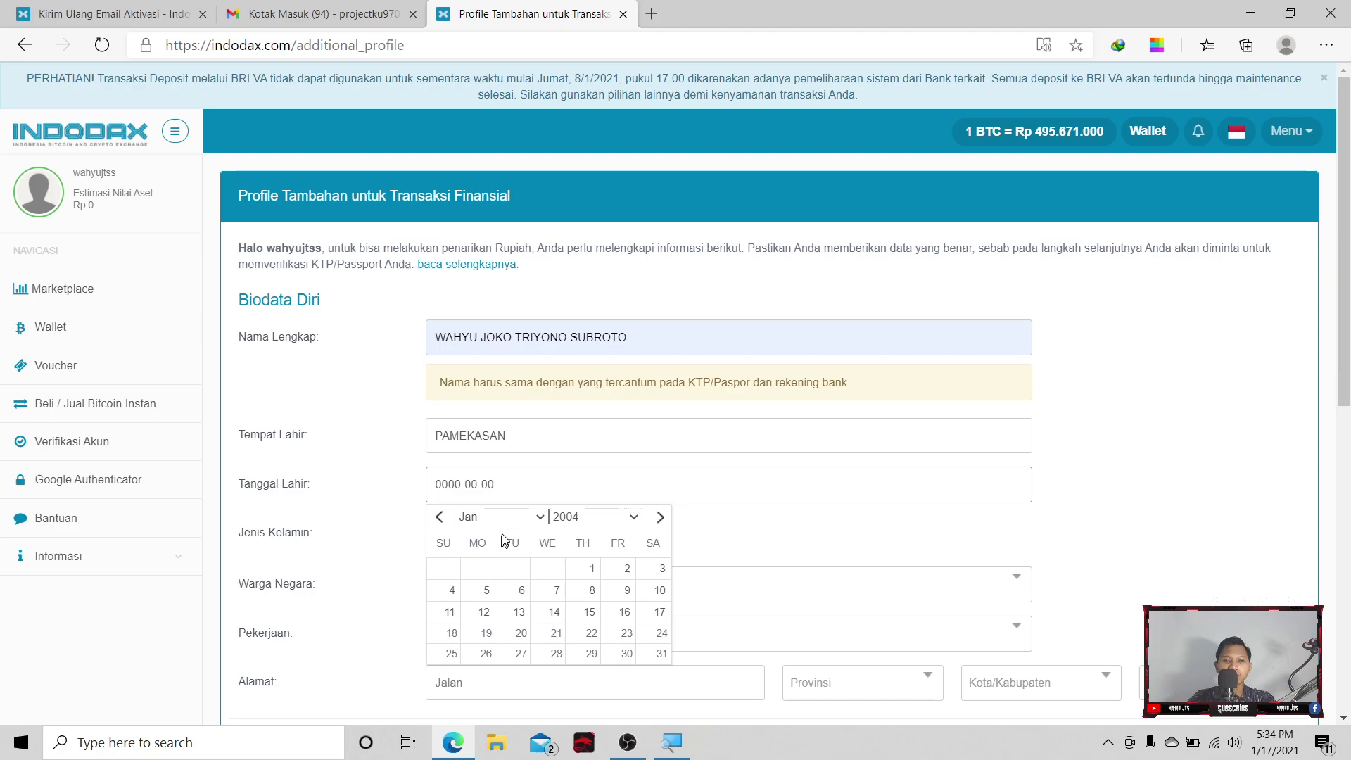
pyautogui.click(578, 617)
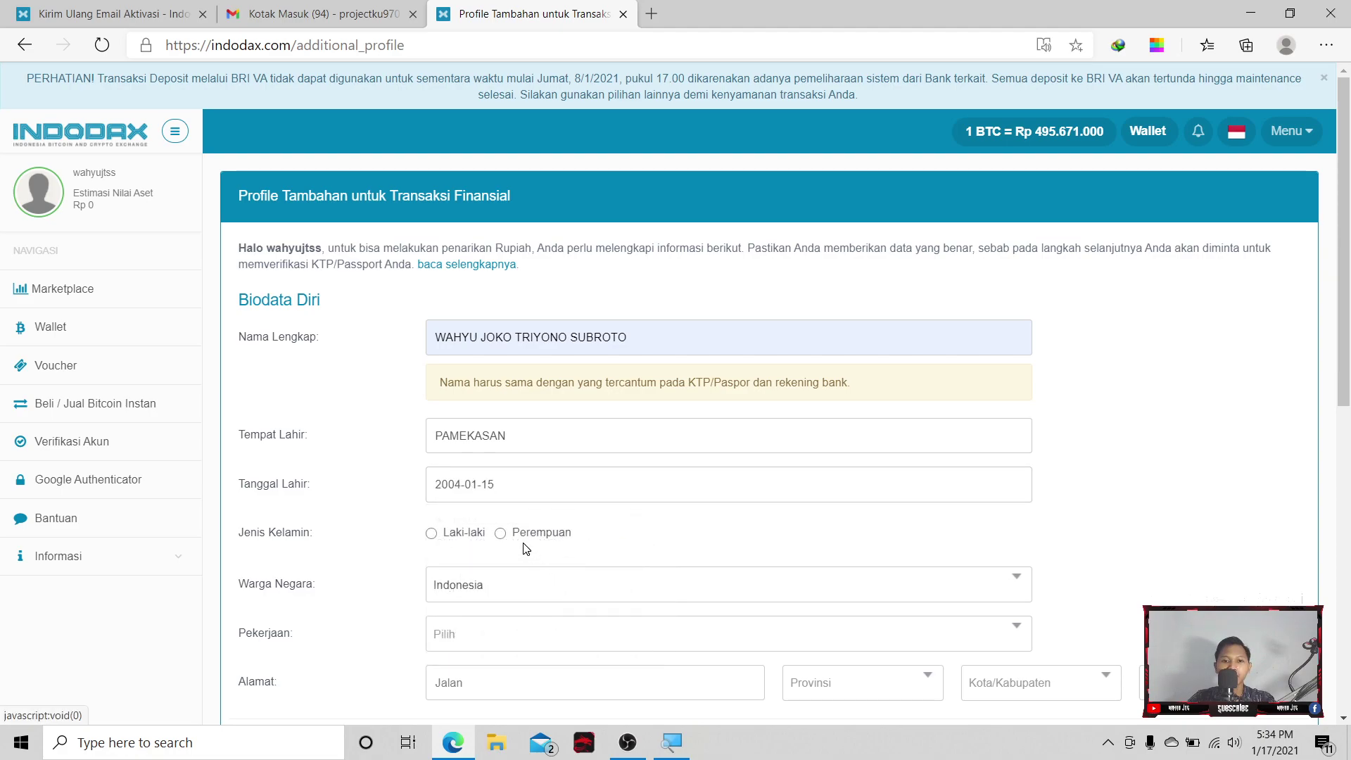
pyautogui.click(463, 491)
pyautogui.click(578, 518)
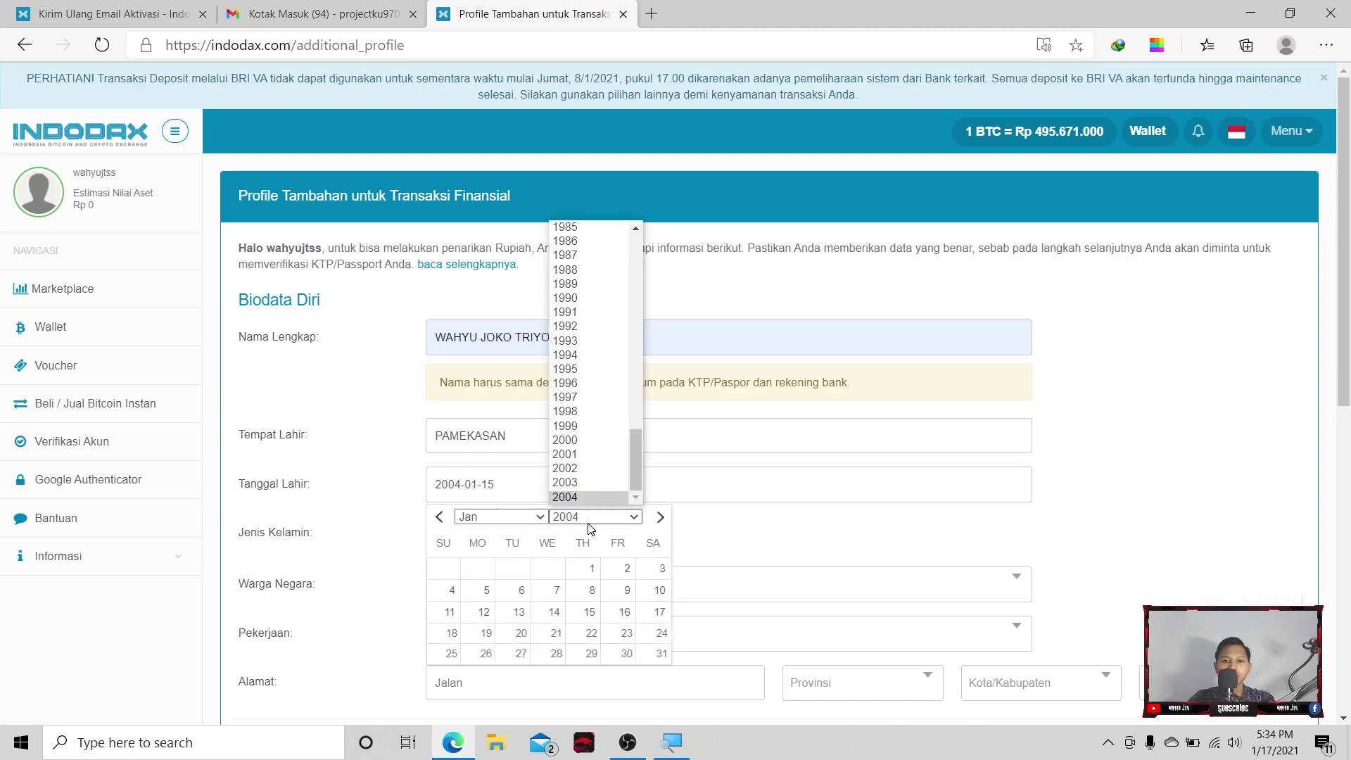
pyautogui.click(582, 468)
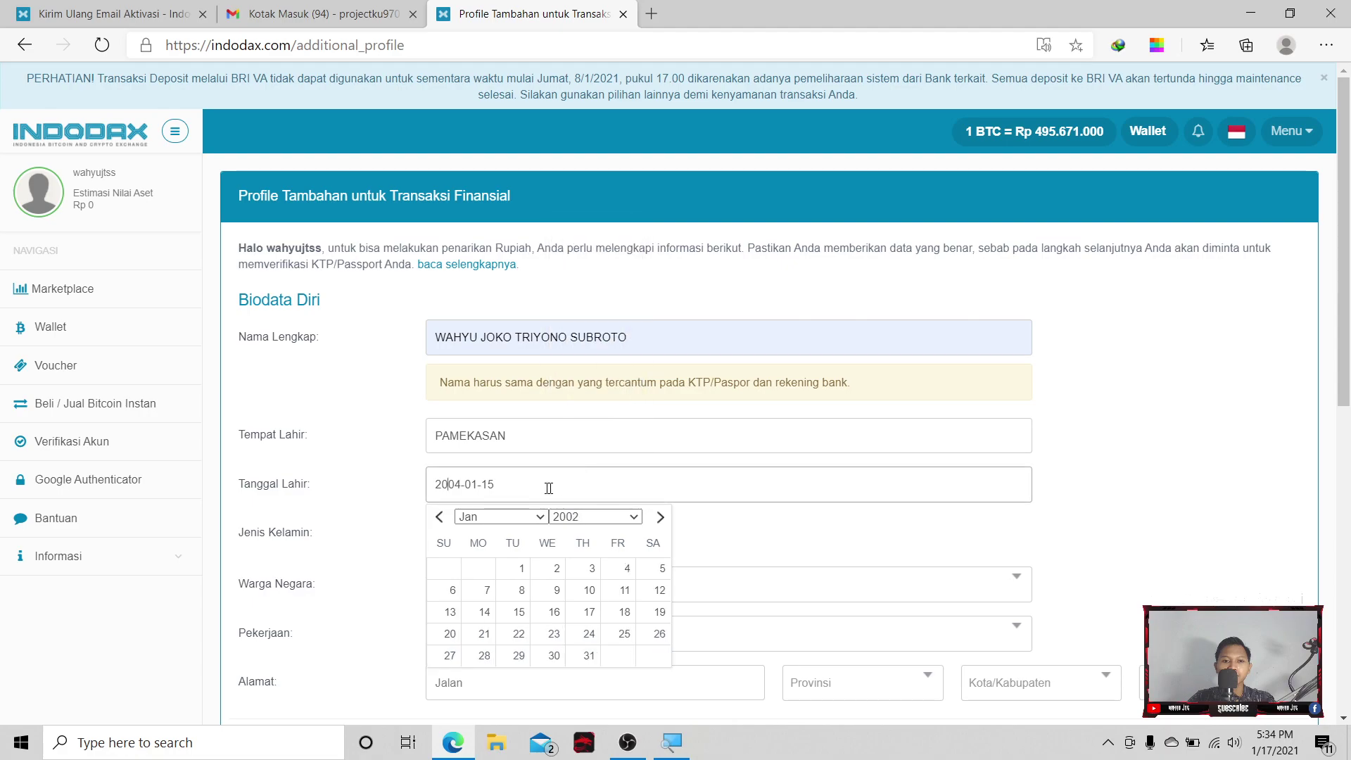
pyautogui.click(821, 535)
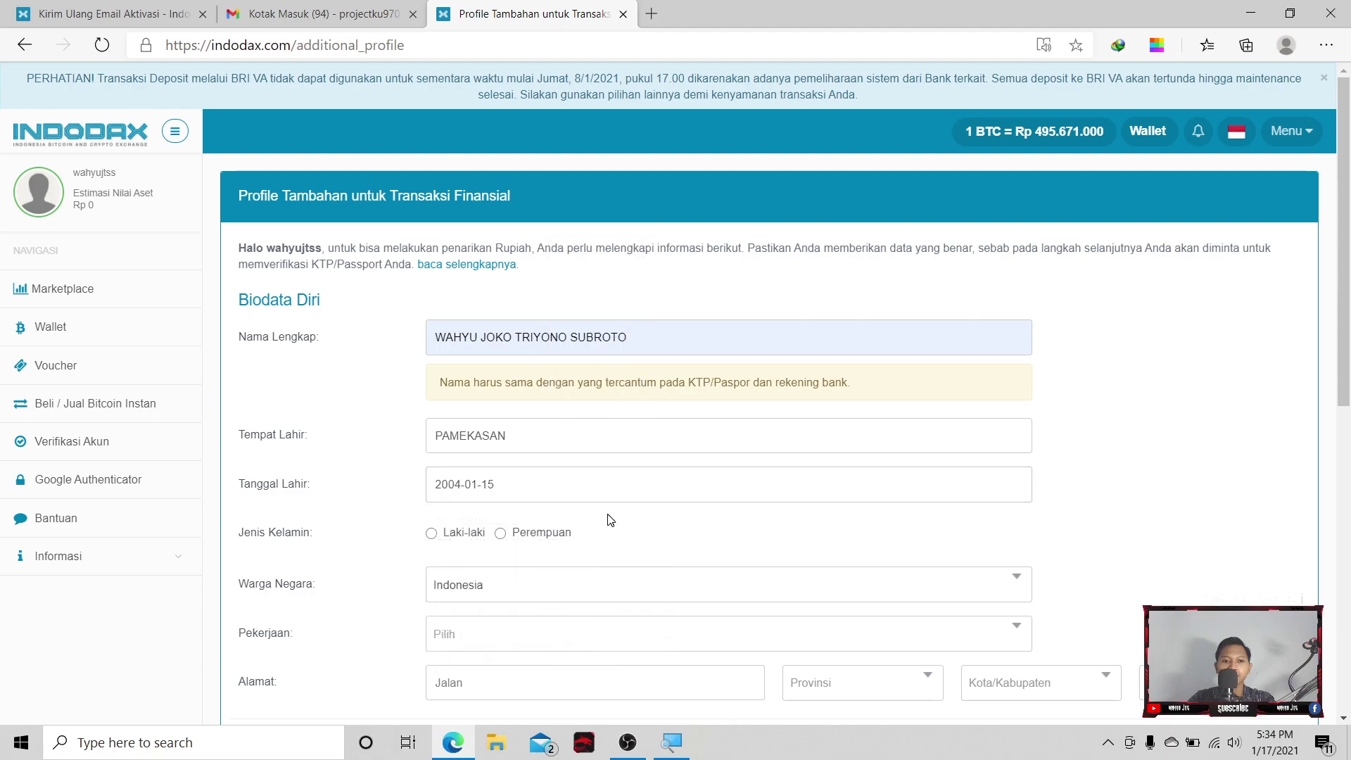
pyautogui.click(457, 484)
pyautogui.click(578, 519)
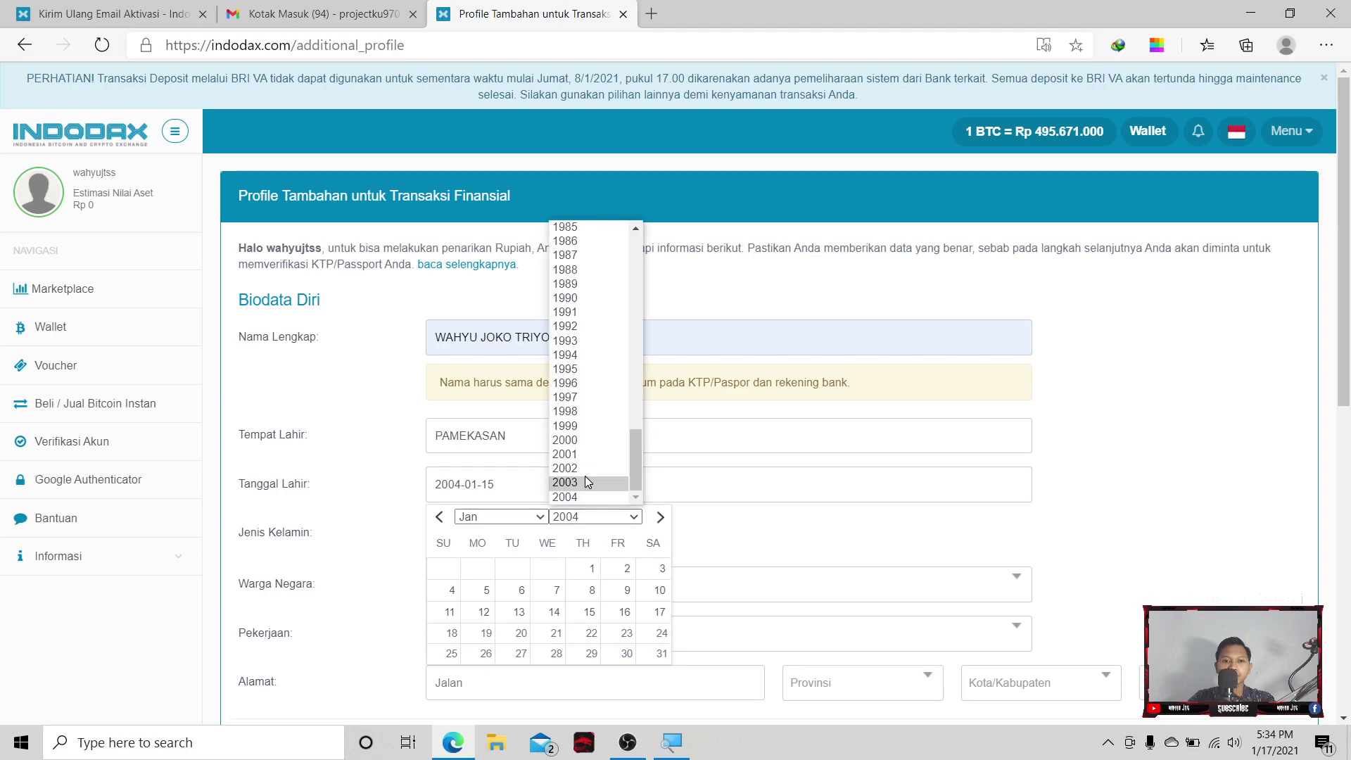
pyautogui.click(585, 468)
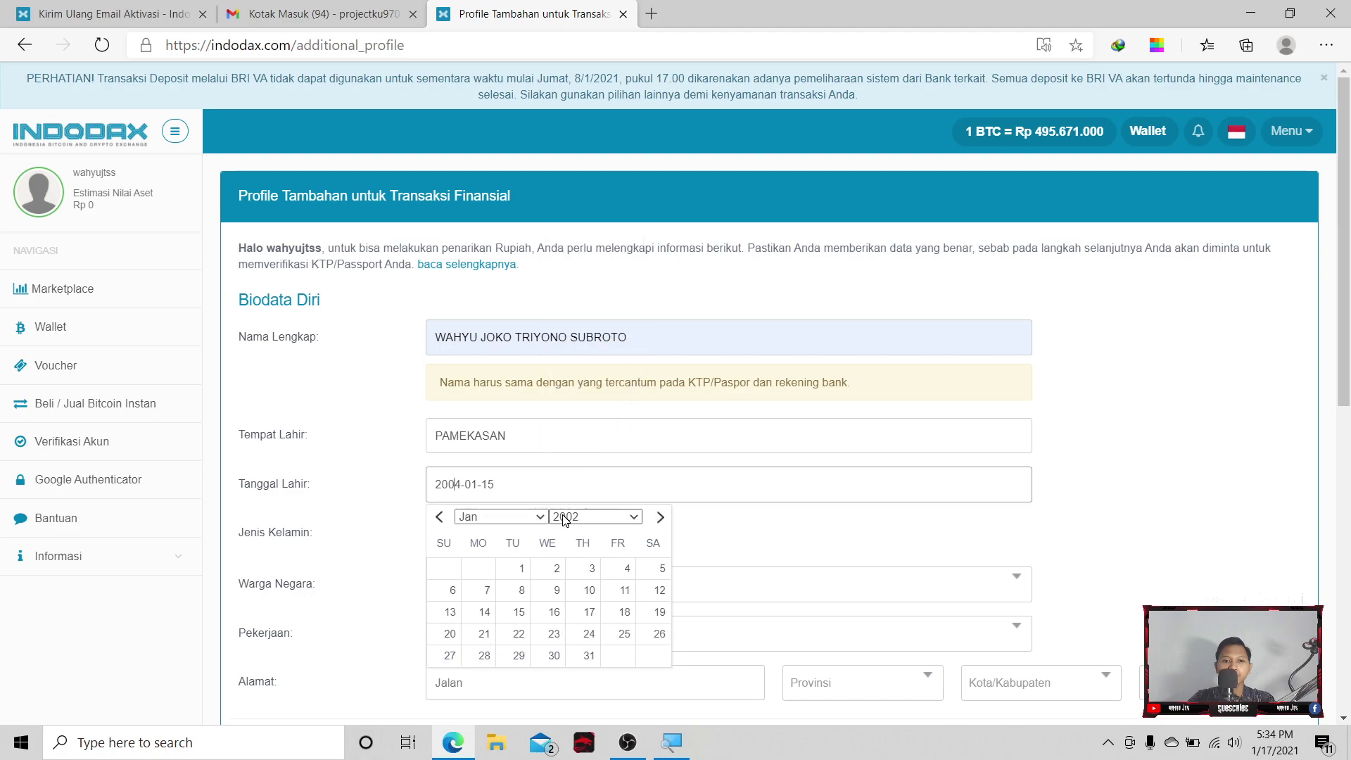
pyautogui.click(519, 612)
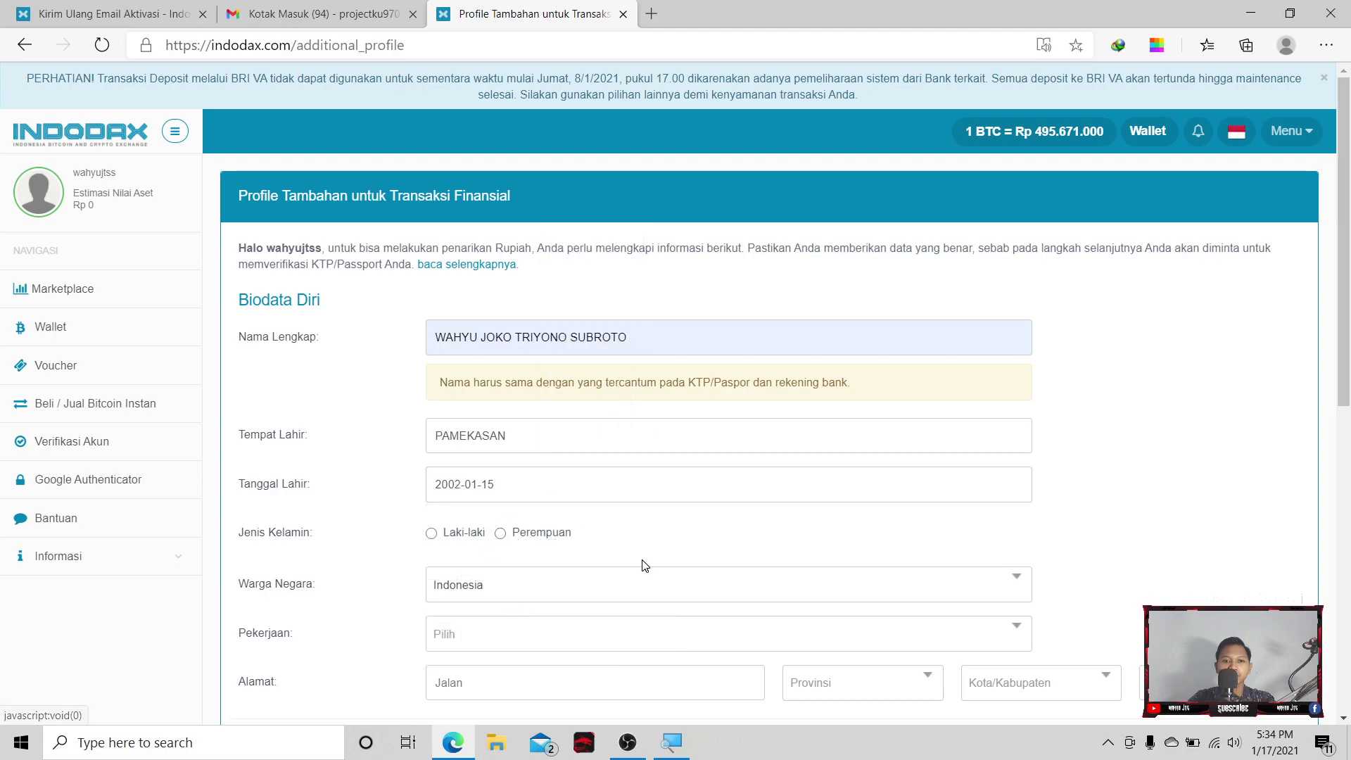
pyautogui.scroll(-4, 573, 455)
# Set the gender to Laki-laki.
pyautogui.scroll(-1, 426, 221)
pyautogui.scroll(3, 428, 211)
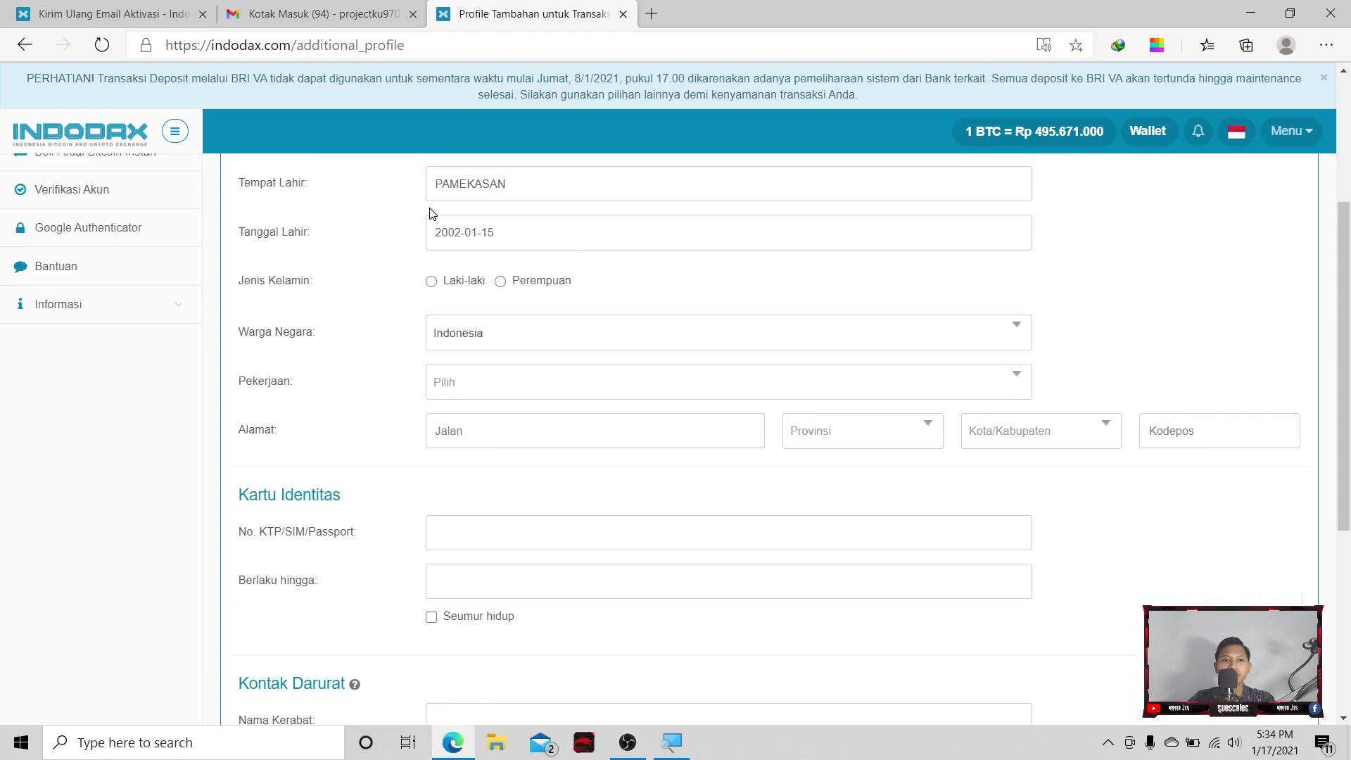
pyautogui.click(432, 335)
# Choose Indonesia as the nationality and Pelajar/Mahasiswa as the occupation.
pyautogui.scroll(-1, 457, 336)
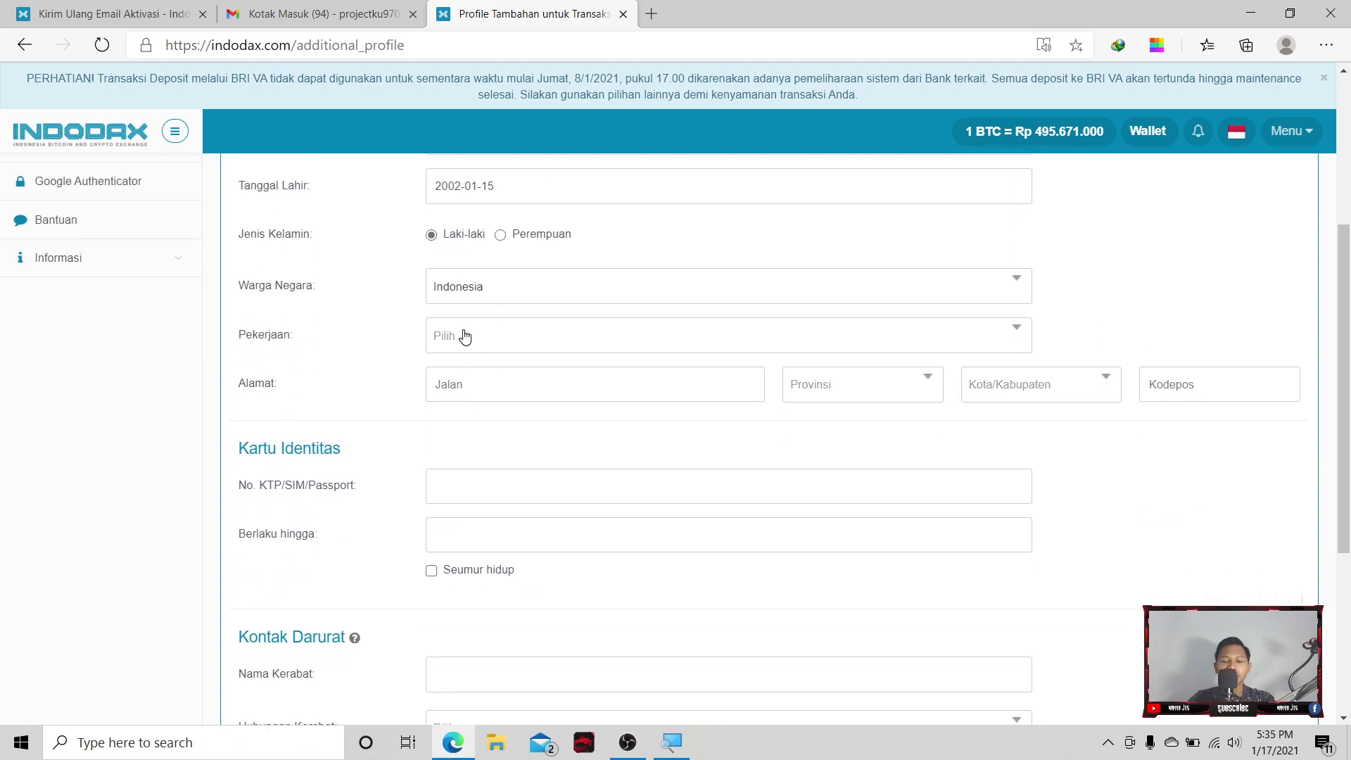
pyautogui.scroll(-1, 511, 341)
pyautogui.click(504, 199)
pyautogui.scroll(1, 481, 342)
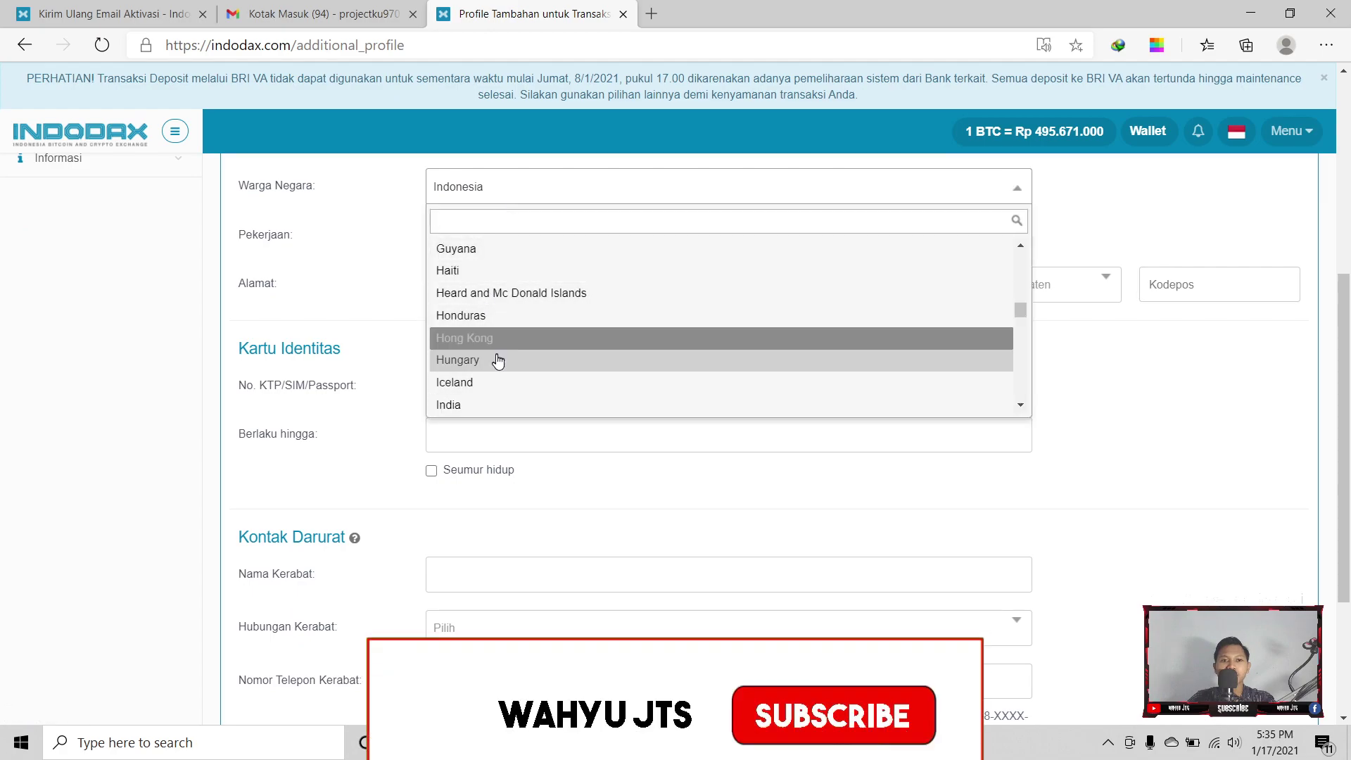
pyautogui.scroll(-1, 491, 344)
pyautogui.click(488, 378)
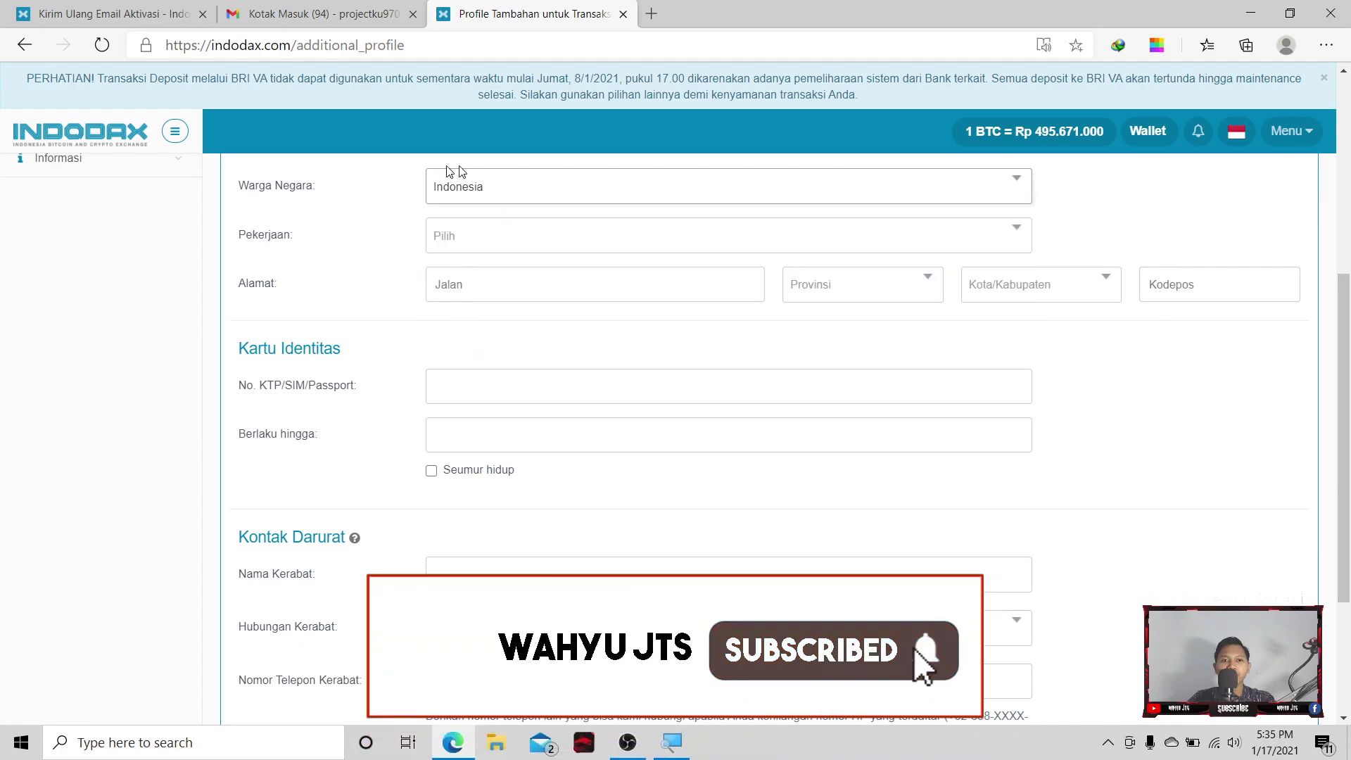
pyautogui.click(481, 234)
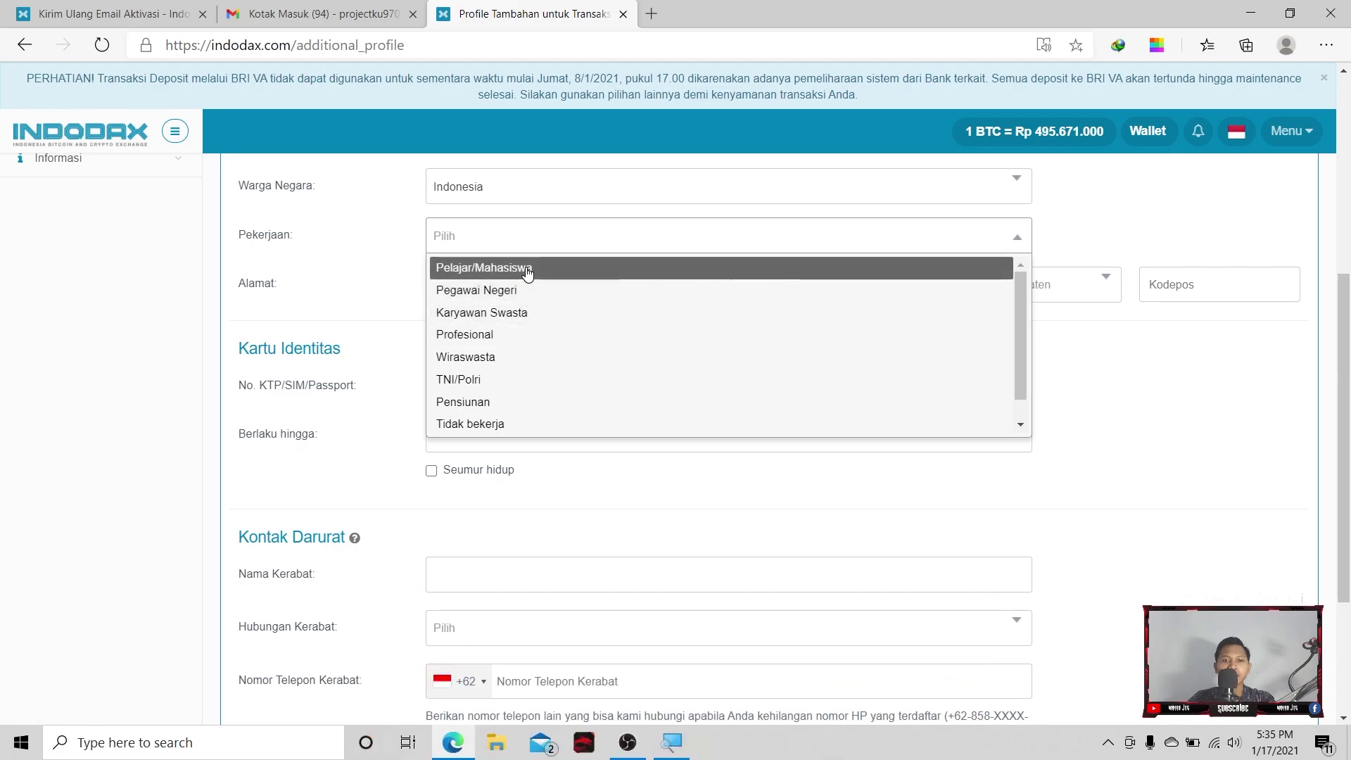
pyautogui.click(527, 269)
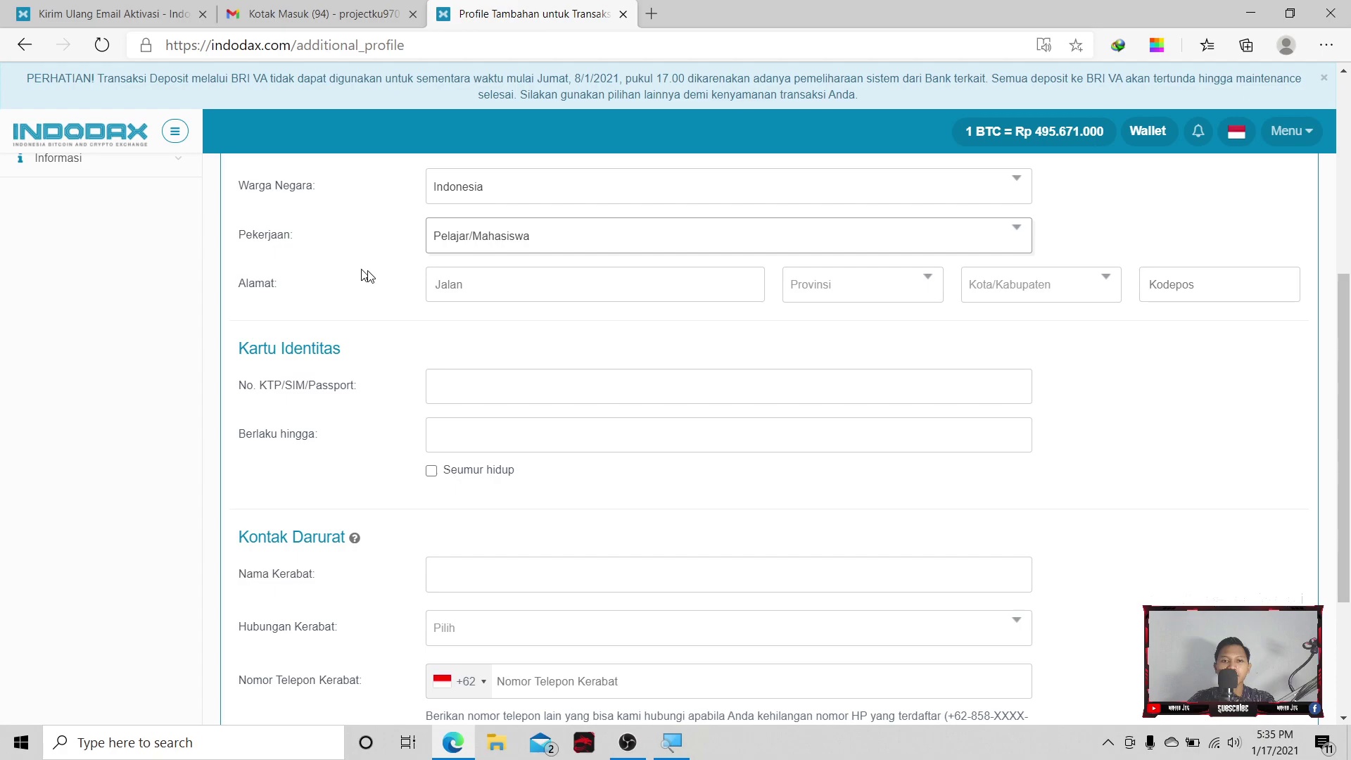
pyautogui.click(483, 284)
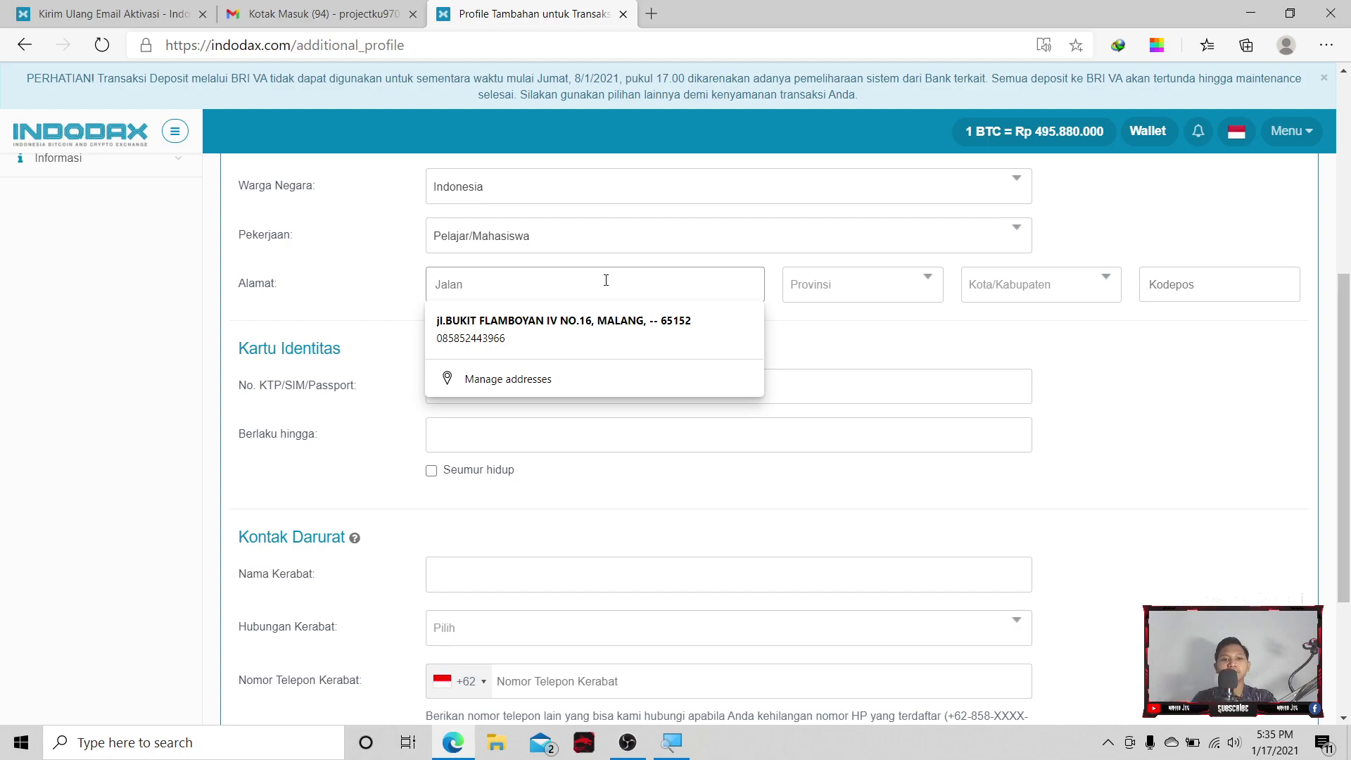
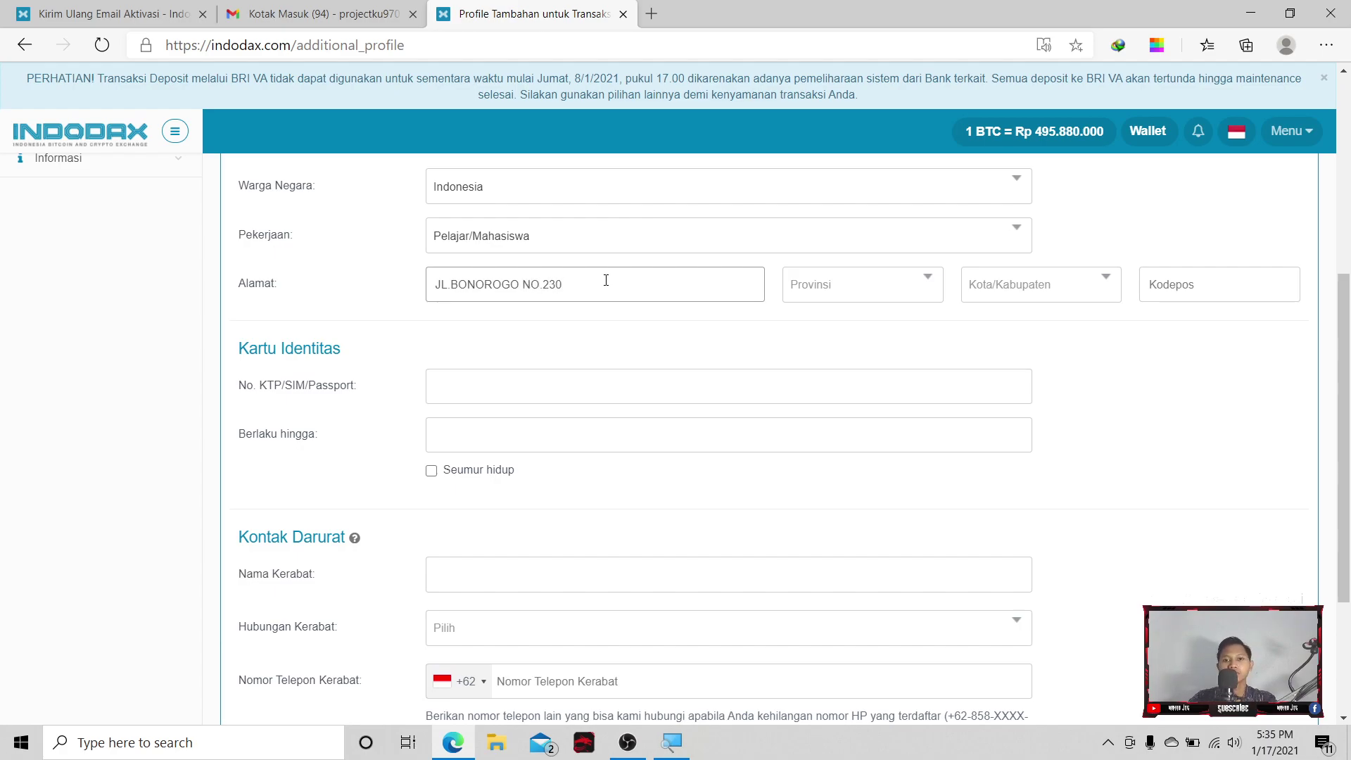
# Enter the street address and pick the province after searching JAWA.
pyautogui.click(855, 288)
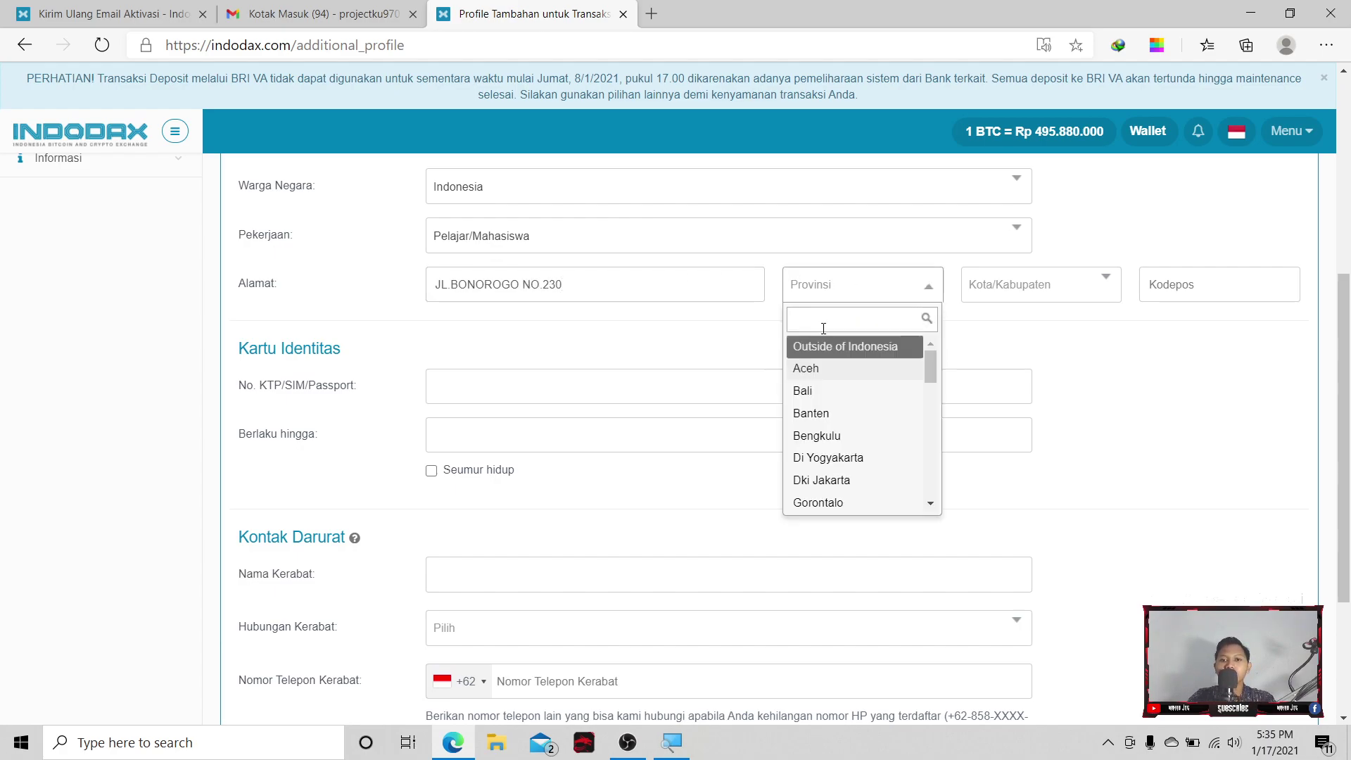
pyautogui.write('JAWA')
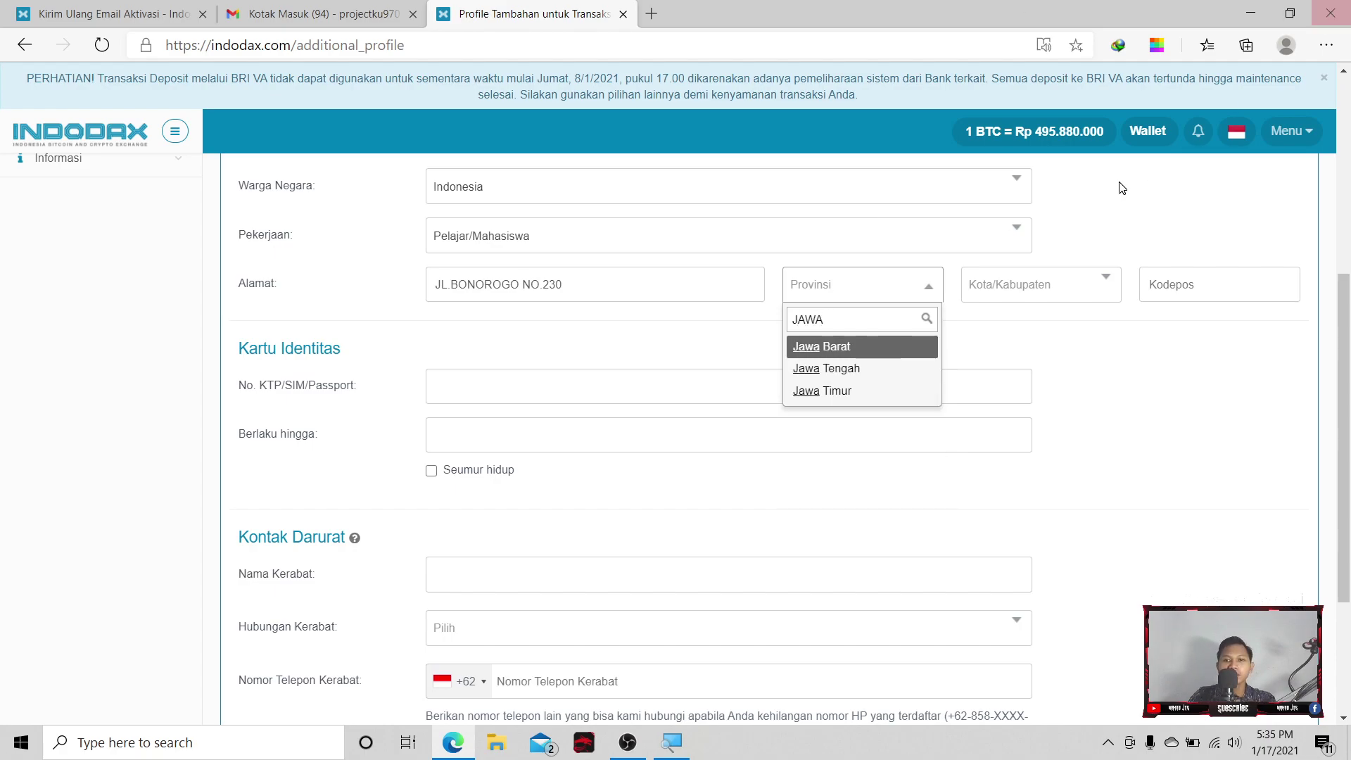
pyautogui.click(823, 391)
# Choose the city or regency from the list and enter the postal code.
pyautogui.click(1005, 294)
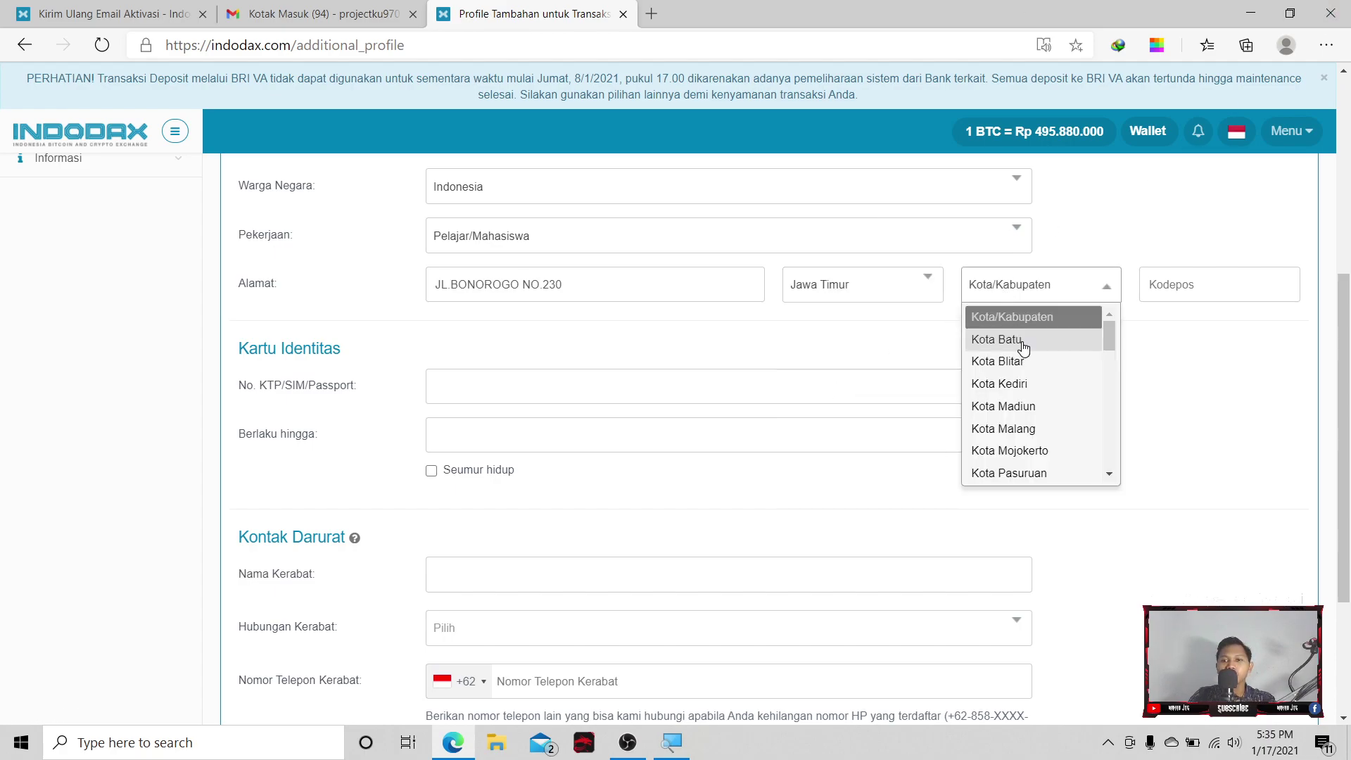
pyautogui.scroll(-1, 1044, 377)
pyautogui.scroll(-5, 1052, 423)
pyautogui.scroll(-4, 1039, 398)
pyautogui.click(1043, 393)
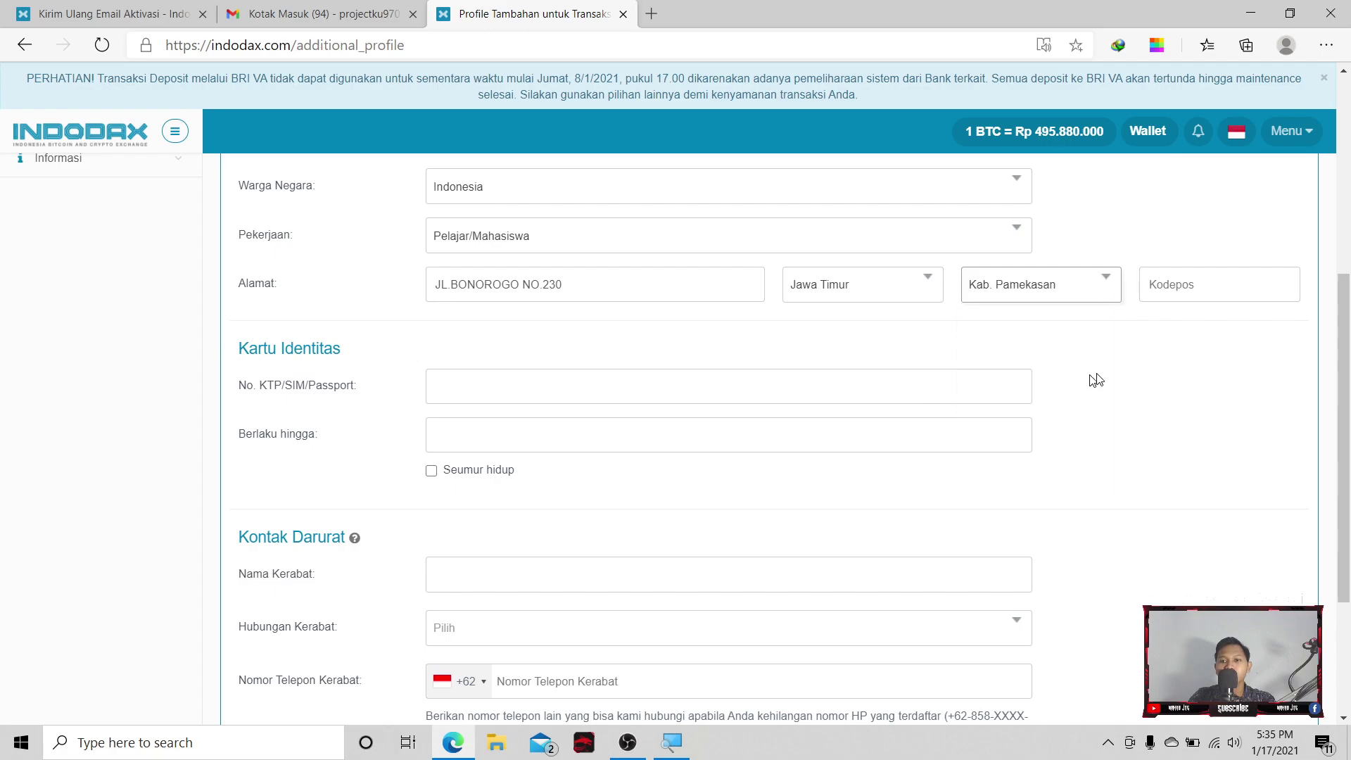
pyautogui.click(1210, 274)
pyautogui.write('69322')
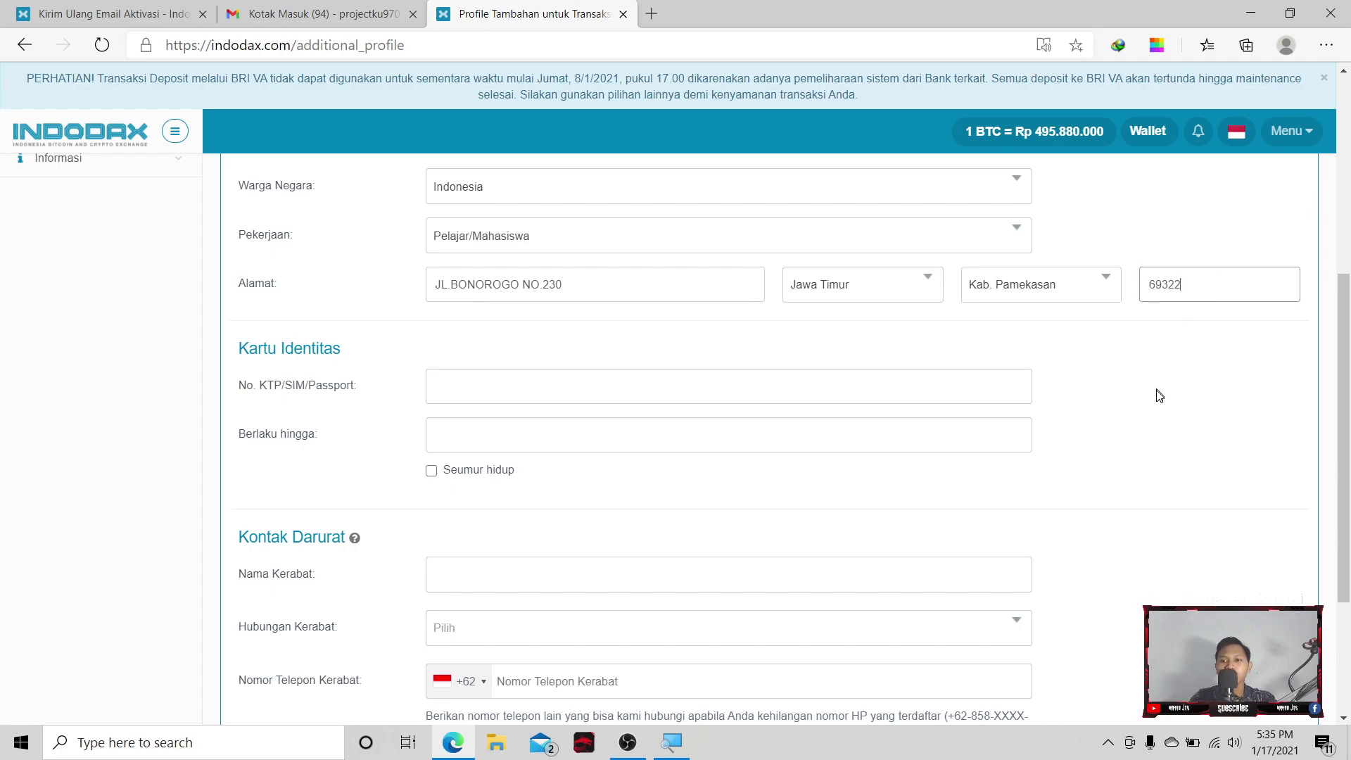
pyautogui.click(479, 382)
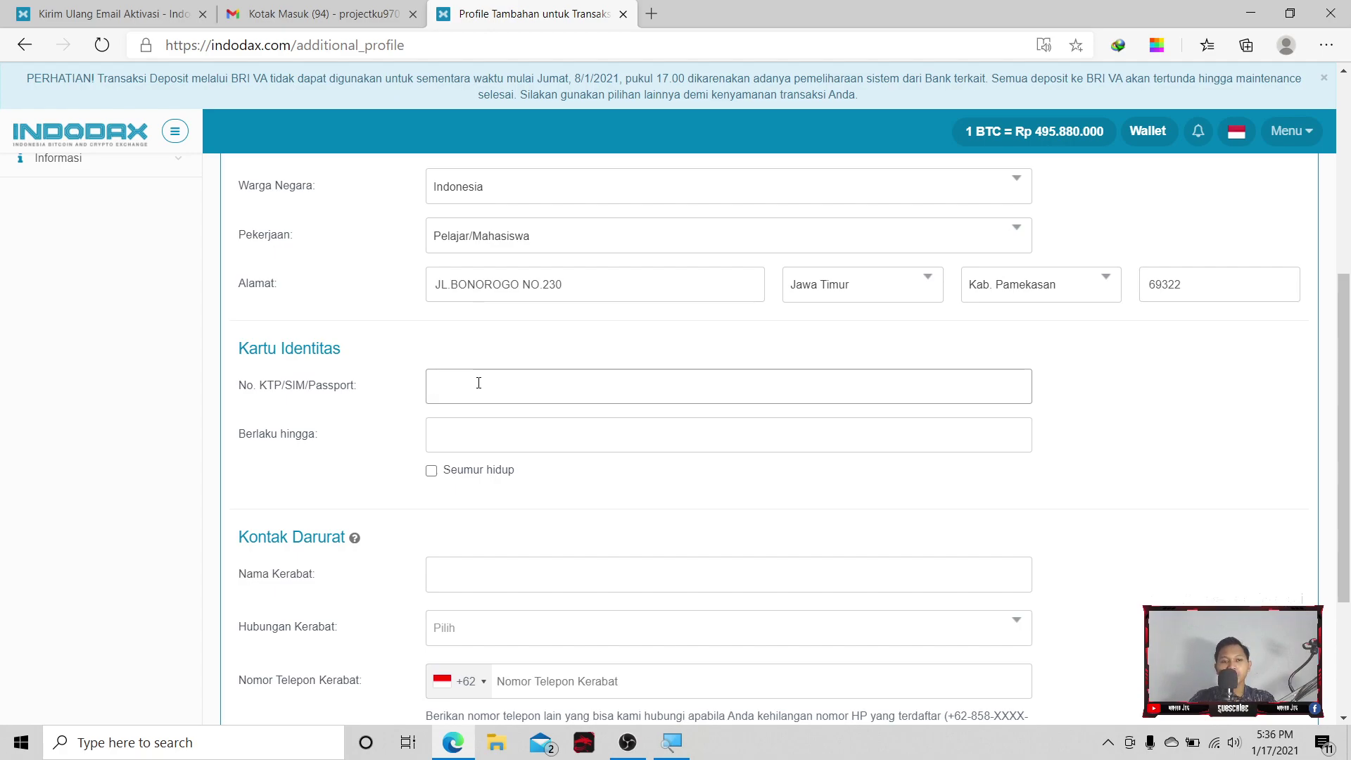
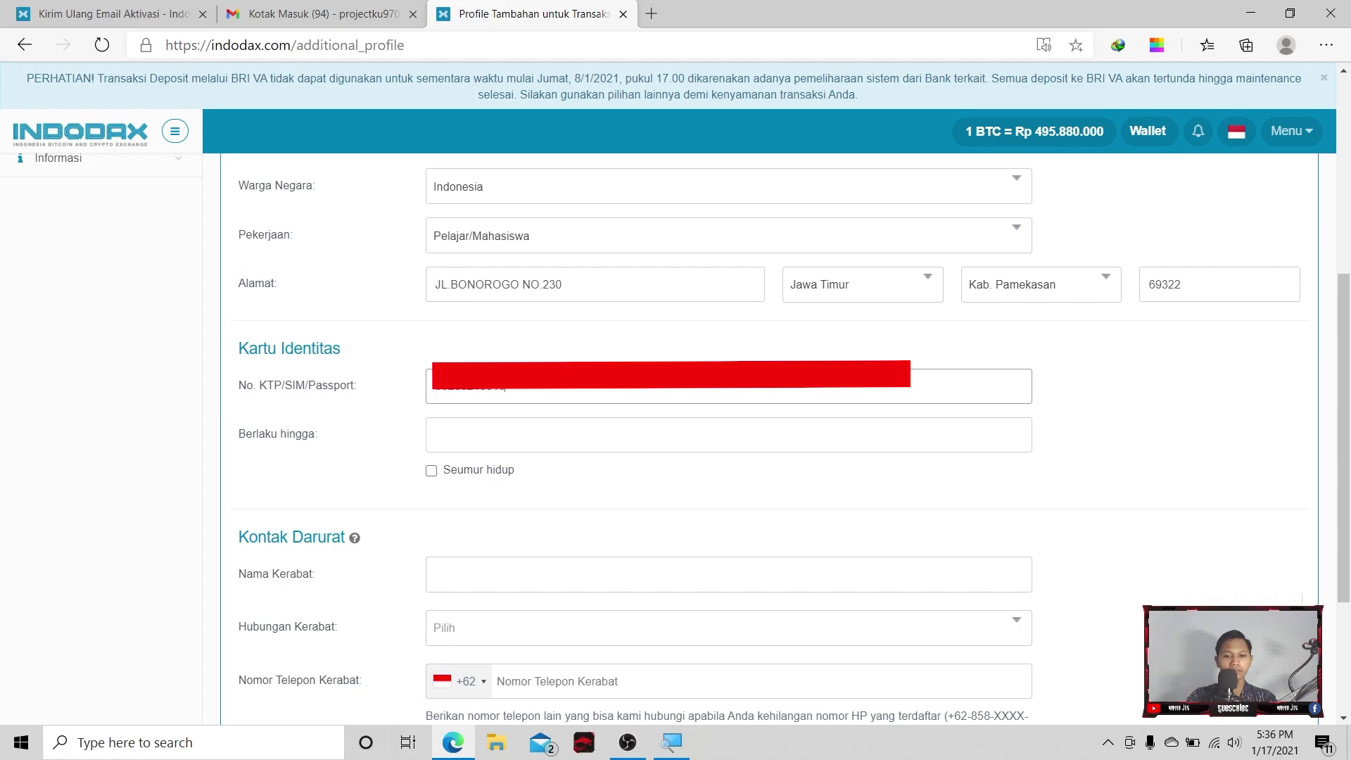
# Enter the identity card number in No. KTP/SIM/Passport and set its validity to Seumur hidup.
pyautogui.click(488, 436)
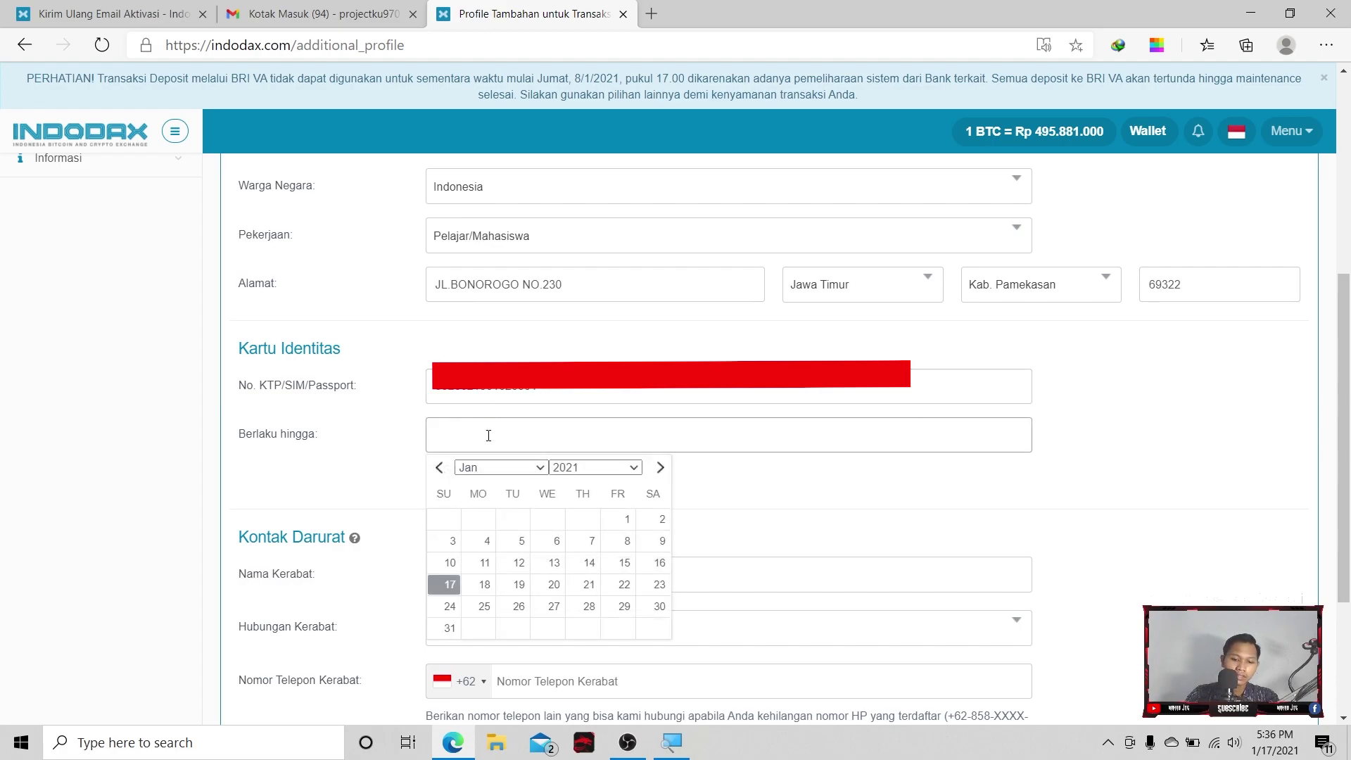
pyautogui.click(413, 429)
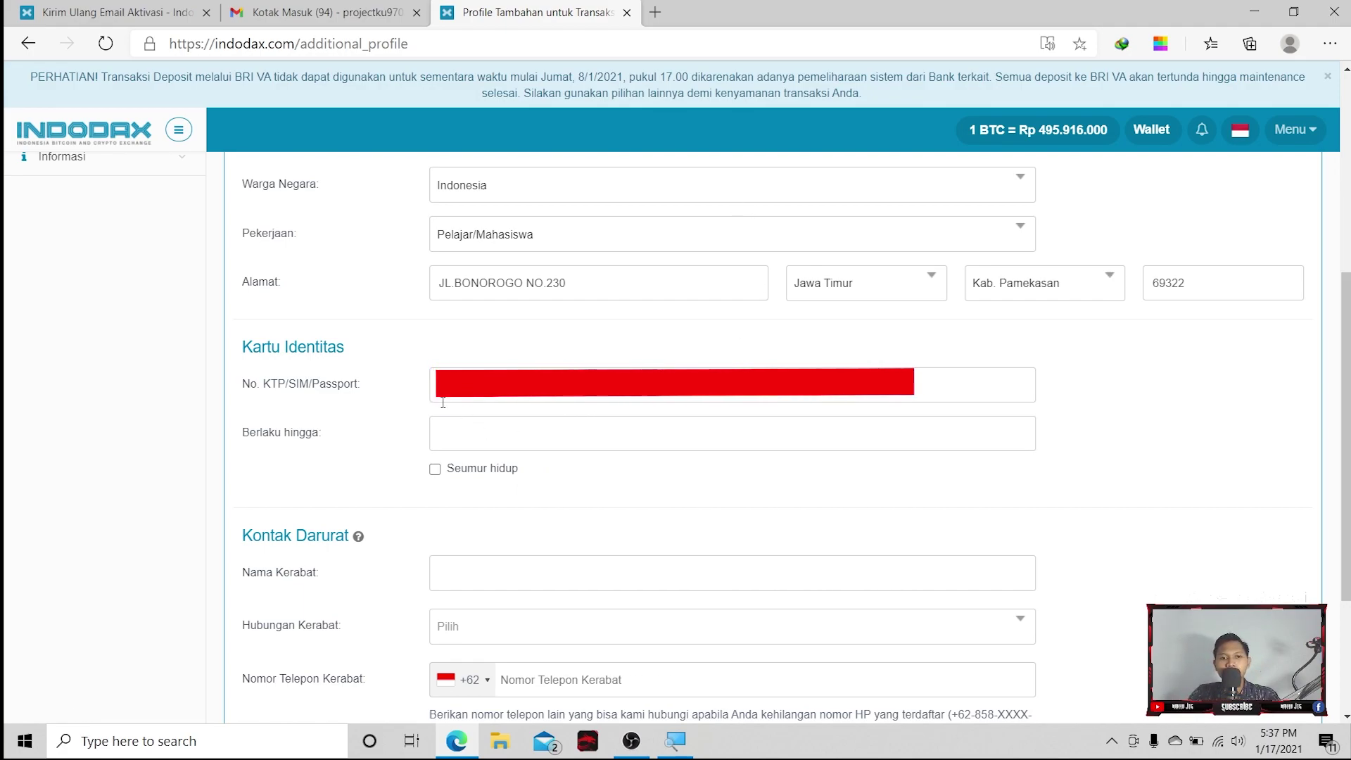
pyautogui.click(435, 469)
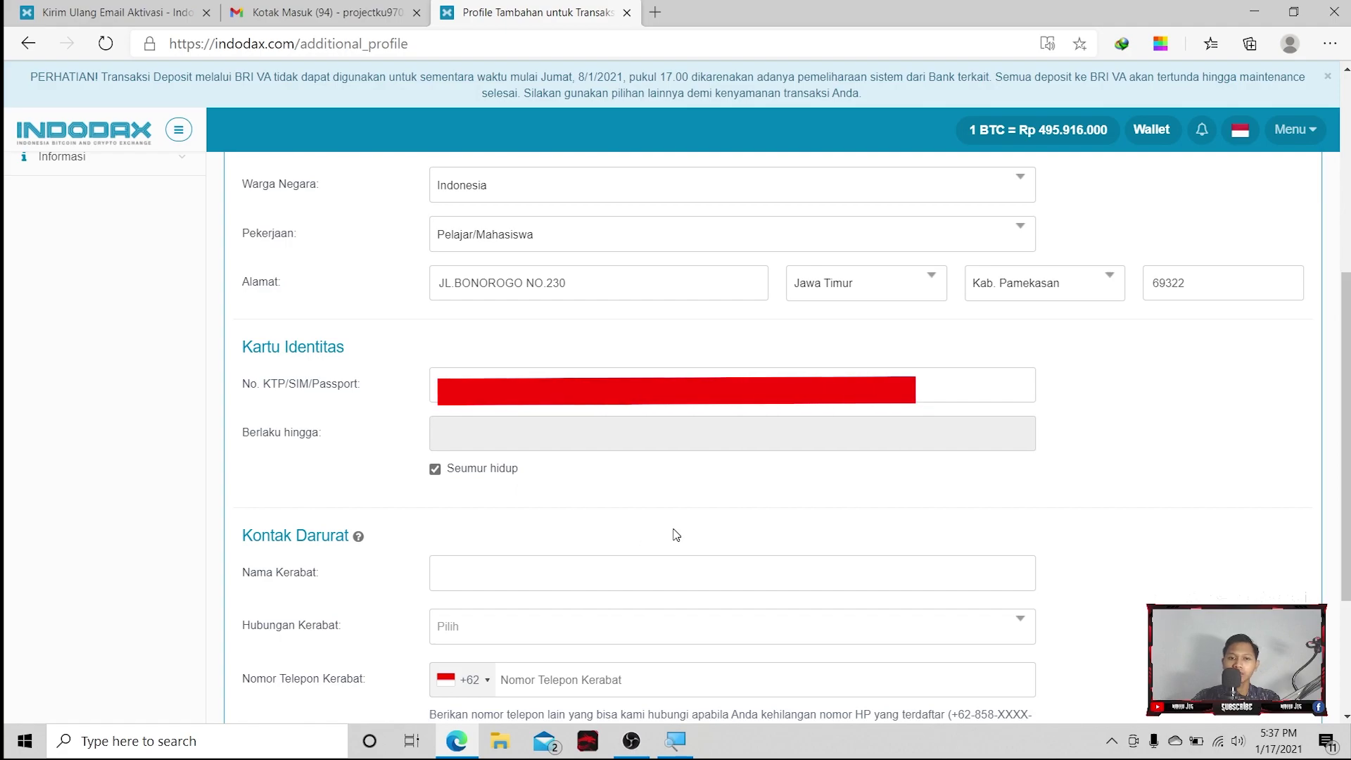
# Enter the emergency contact's name and set Hubungan Kerabat to Kakak.
pyautogui.scroll(-3, 676, 535)
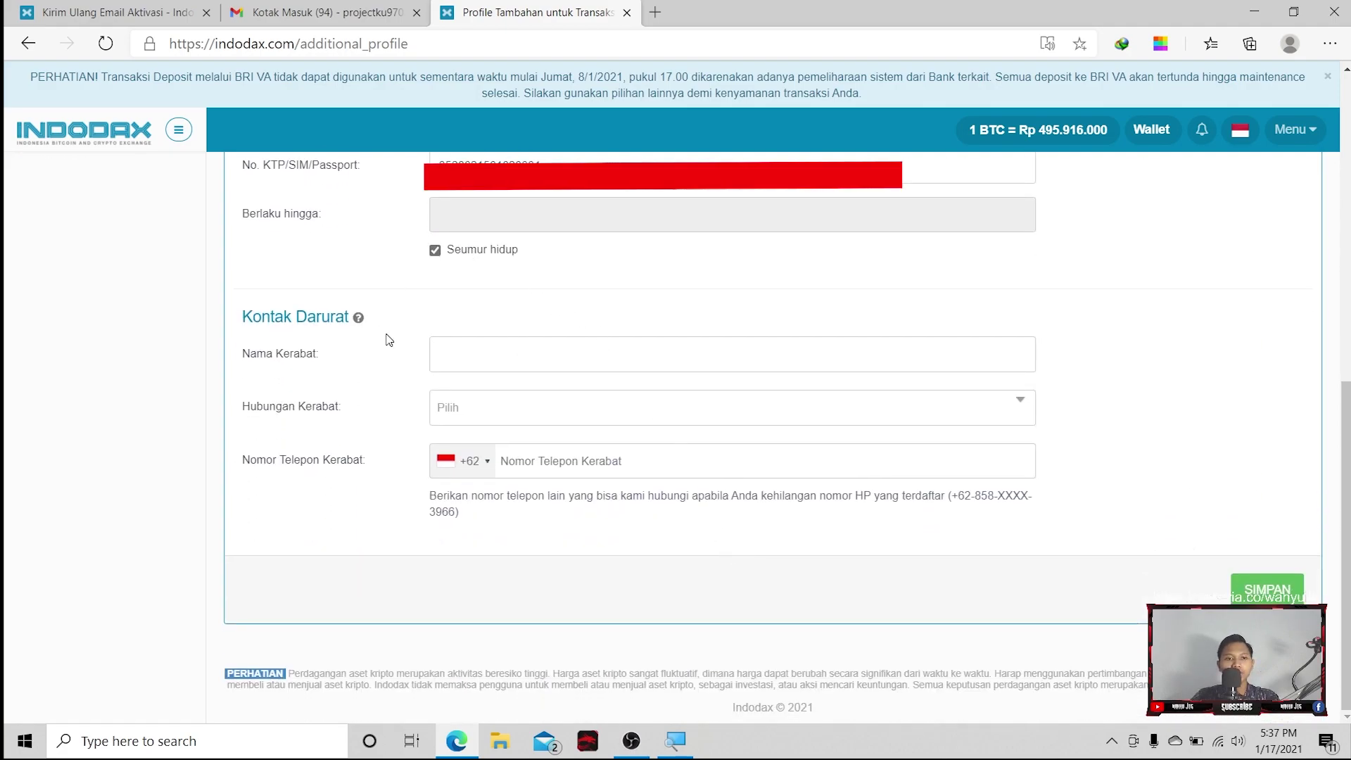
pyautogui.click(530, 353)
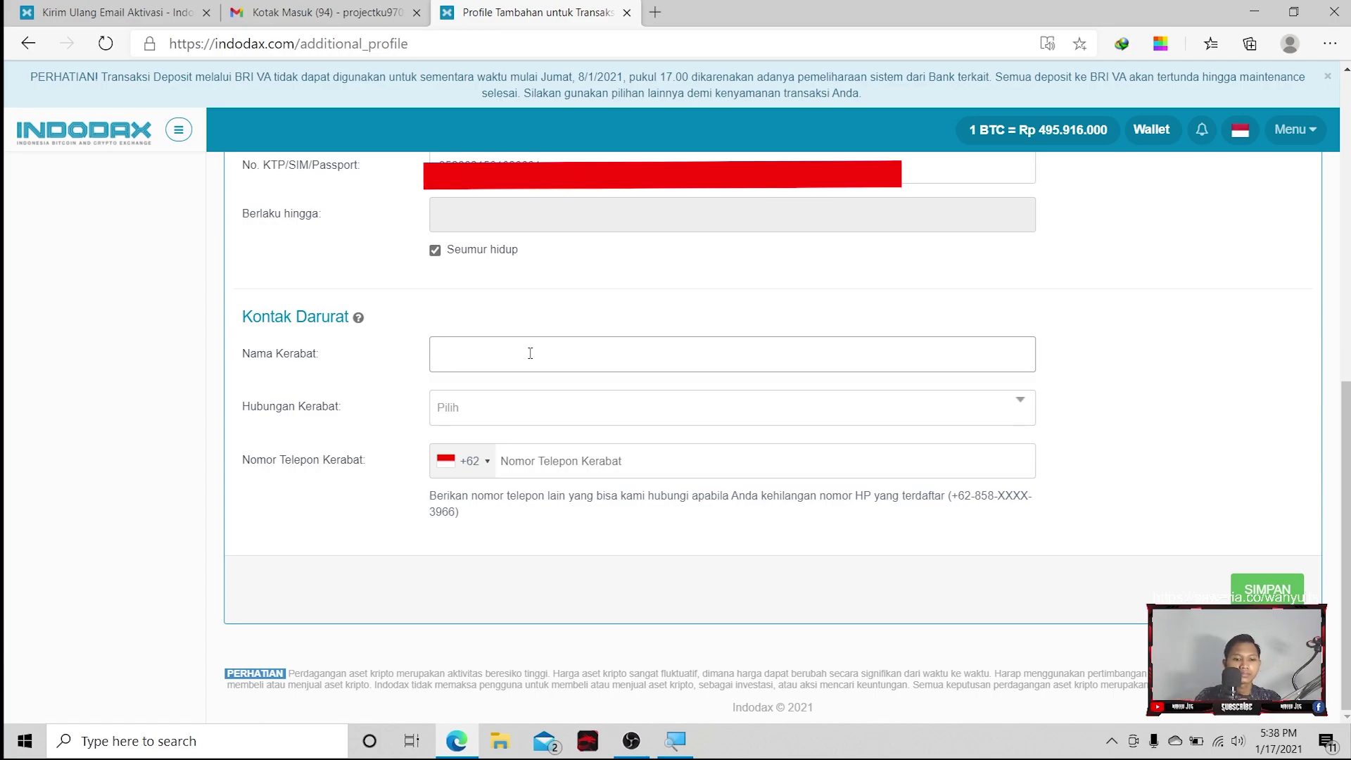
pyautogui.write('RIDWAN')
pyautogui.click(610, 401)
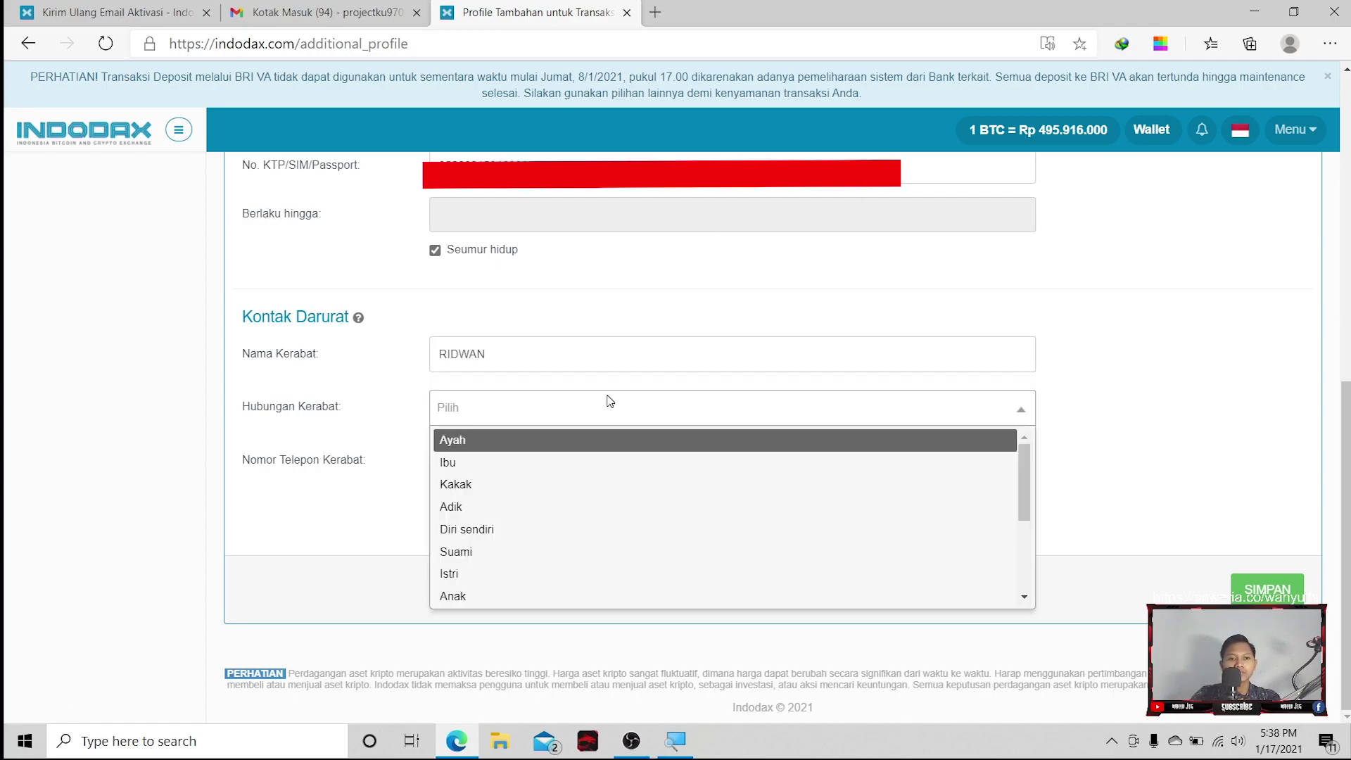
pyautogui.click(513, 484)
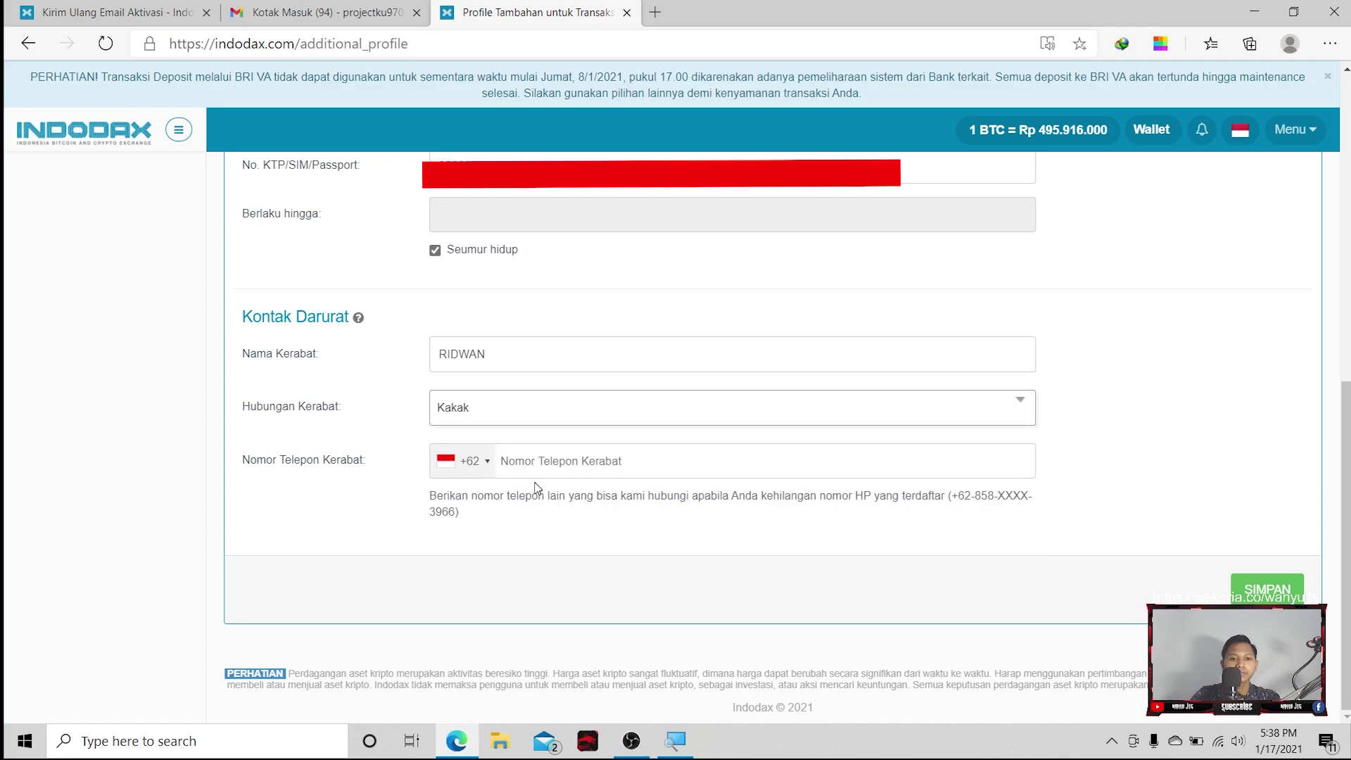
# Fill in the emergency contact's phone number and scroll down to SIMPAN.
pyautogui.click(552, 471)
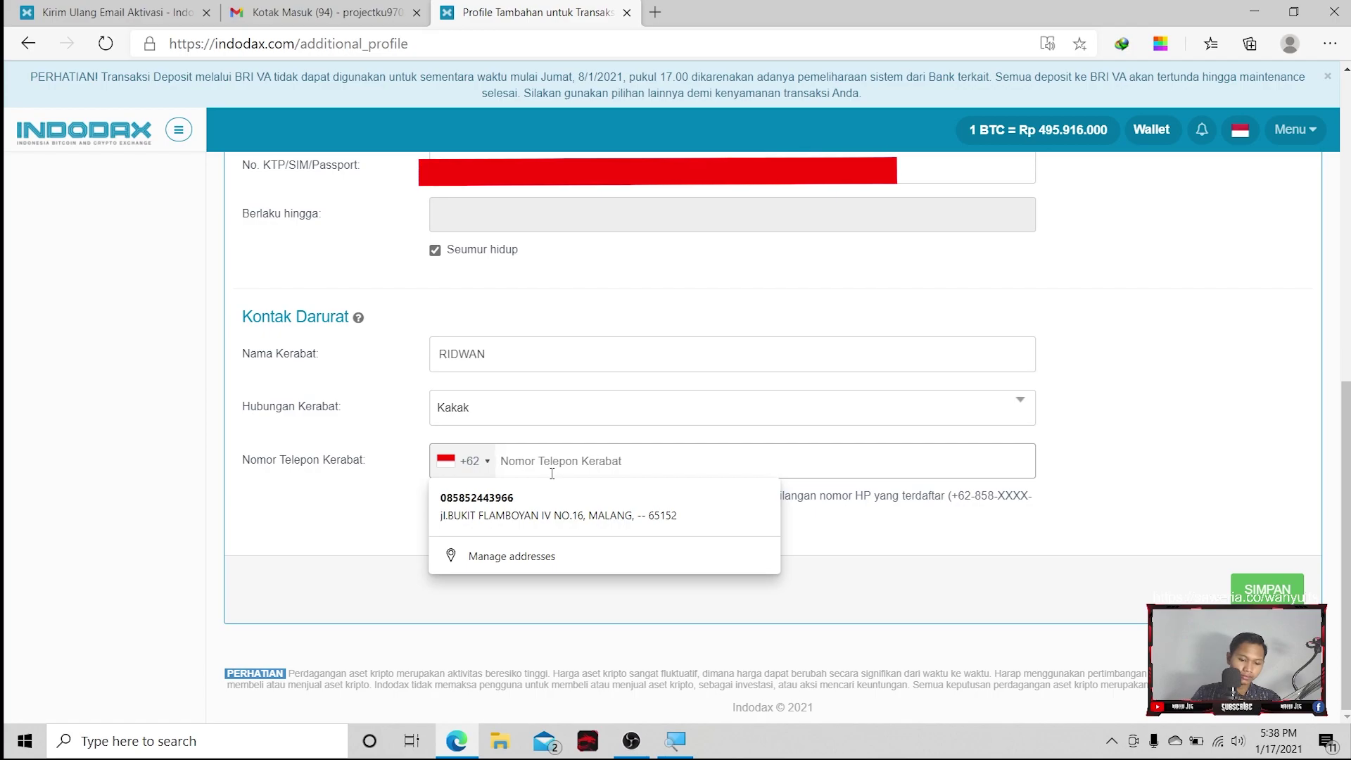
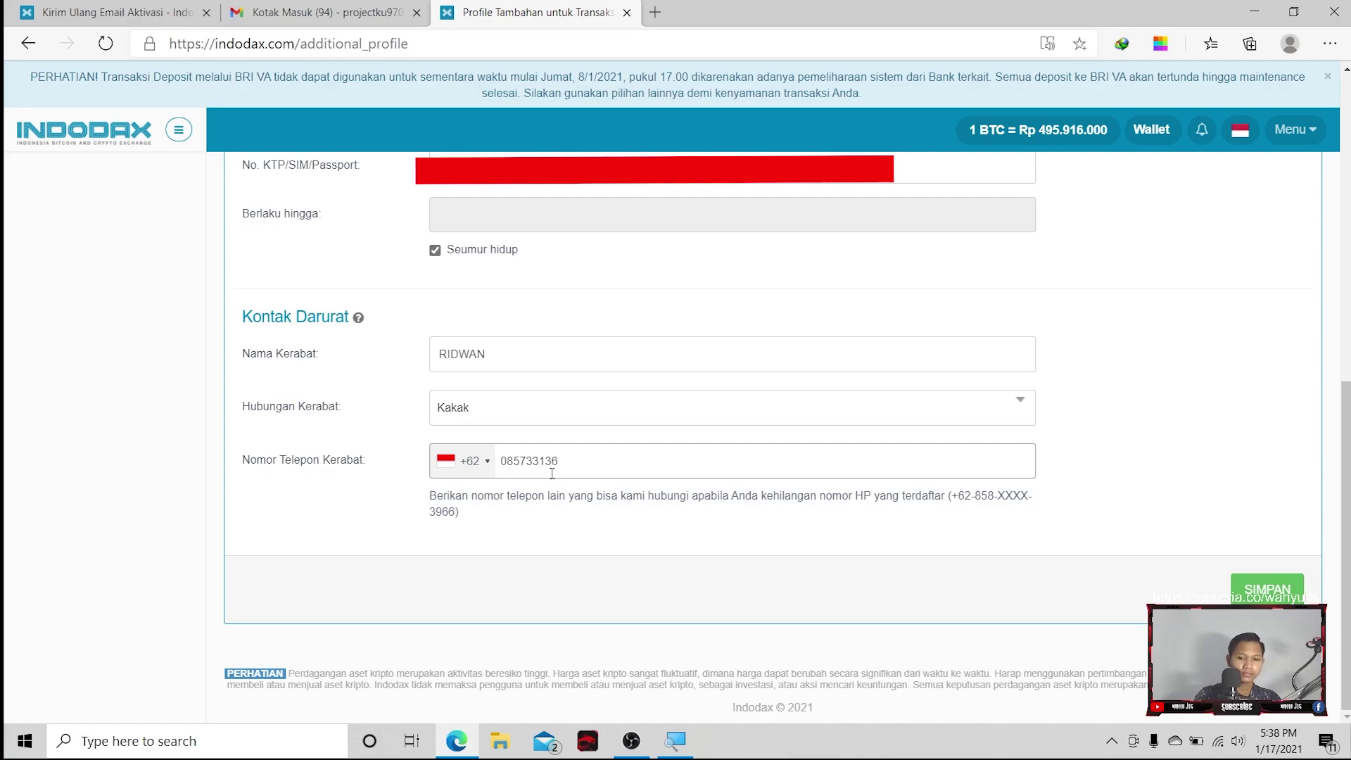
pyautogui.click(806, 524)
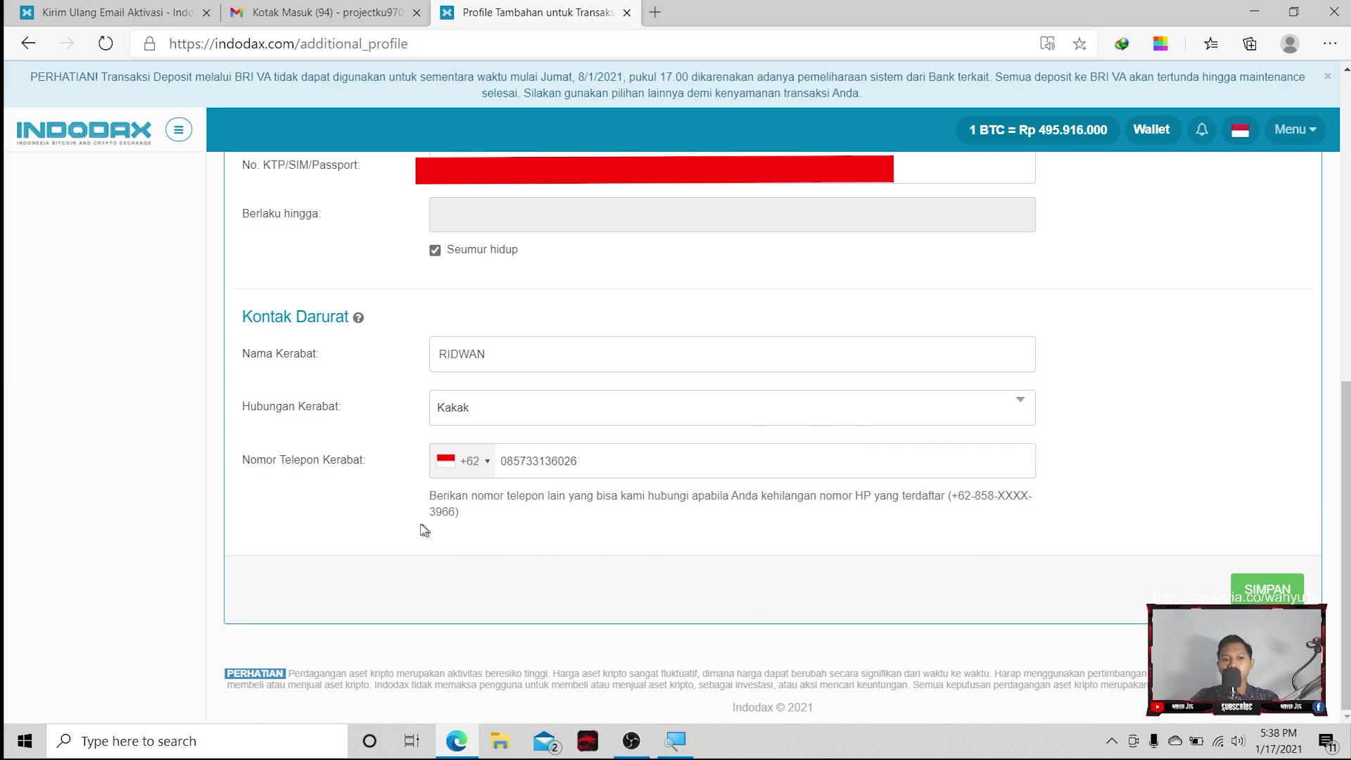
pyautogui.scroll(4, 845, 436)
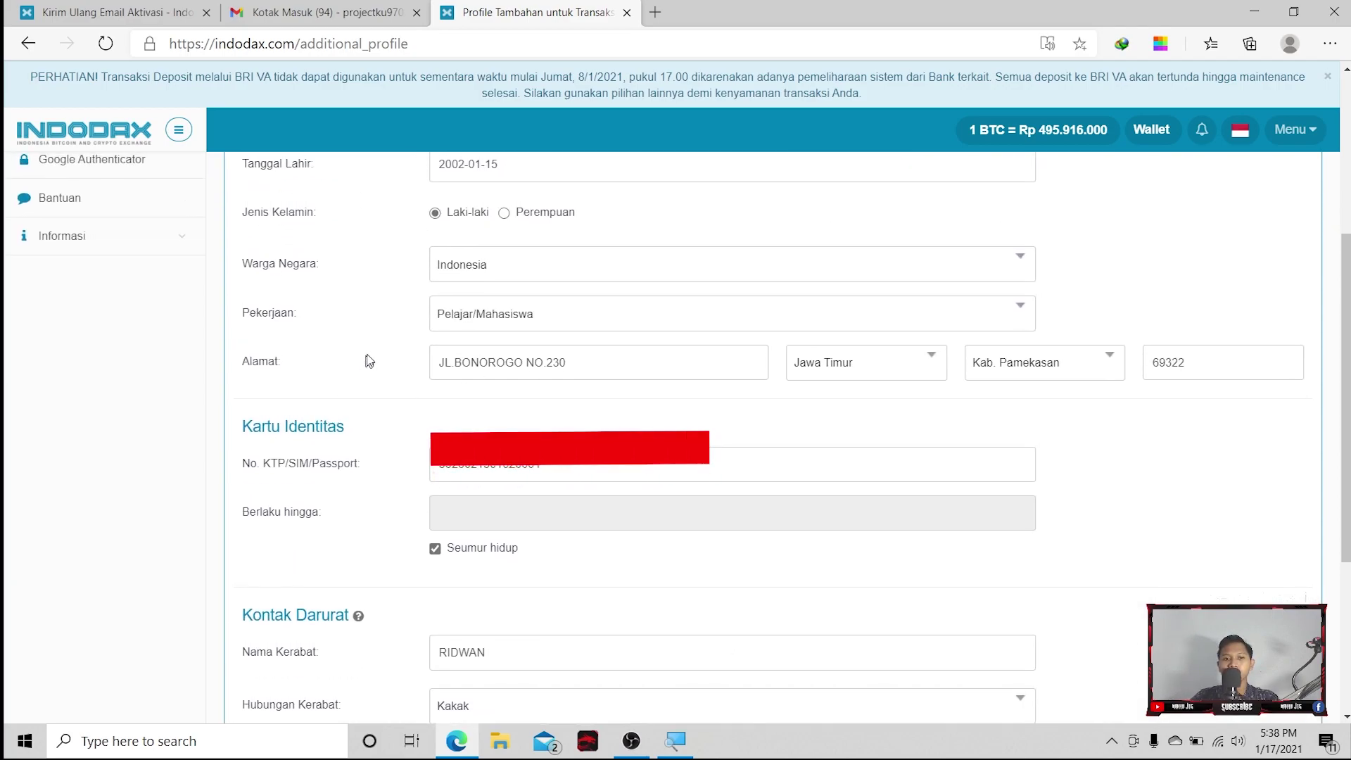
pyautogui.scroll(-1, 394, 359)
pyautogui.scroll(-3, 474, 378)
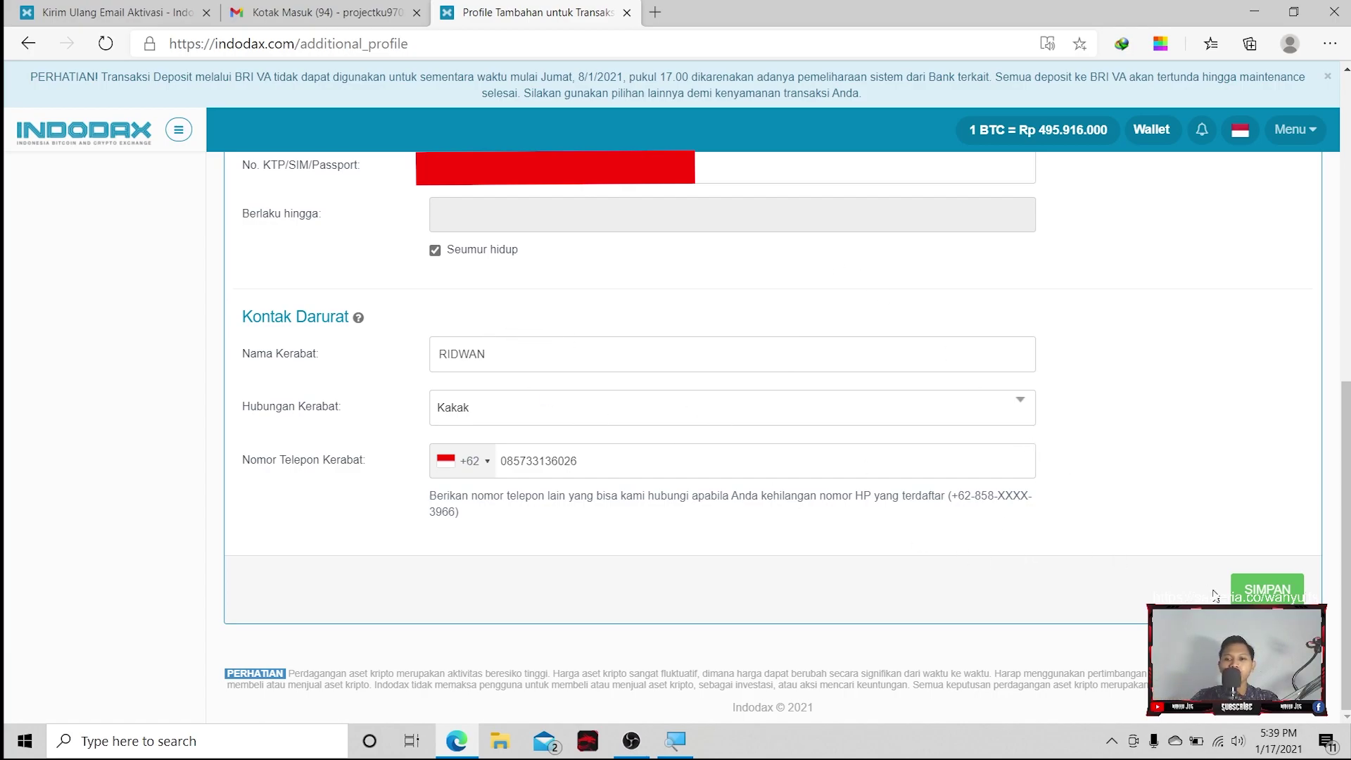
# Save the Profile Tambahan details with SIMPAN and dismiss the success alert.
pyautogui.click(1265, 590)
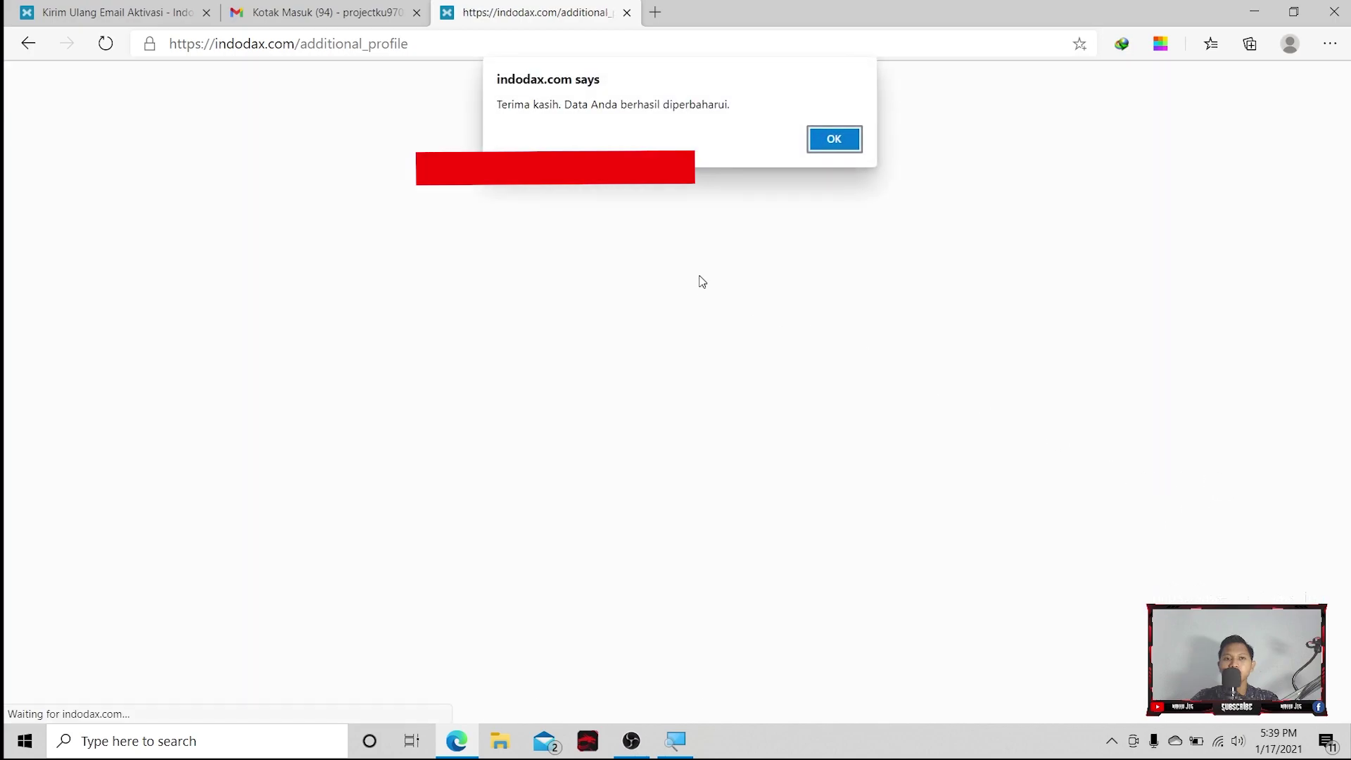
pyautogui.click(851, 148)
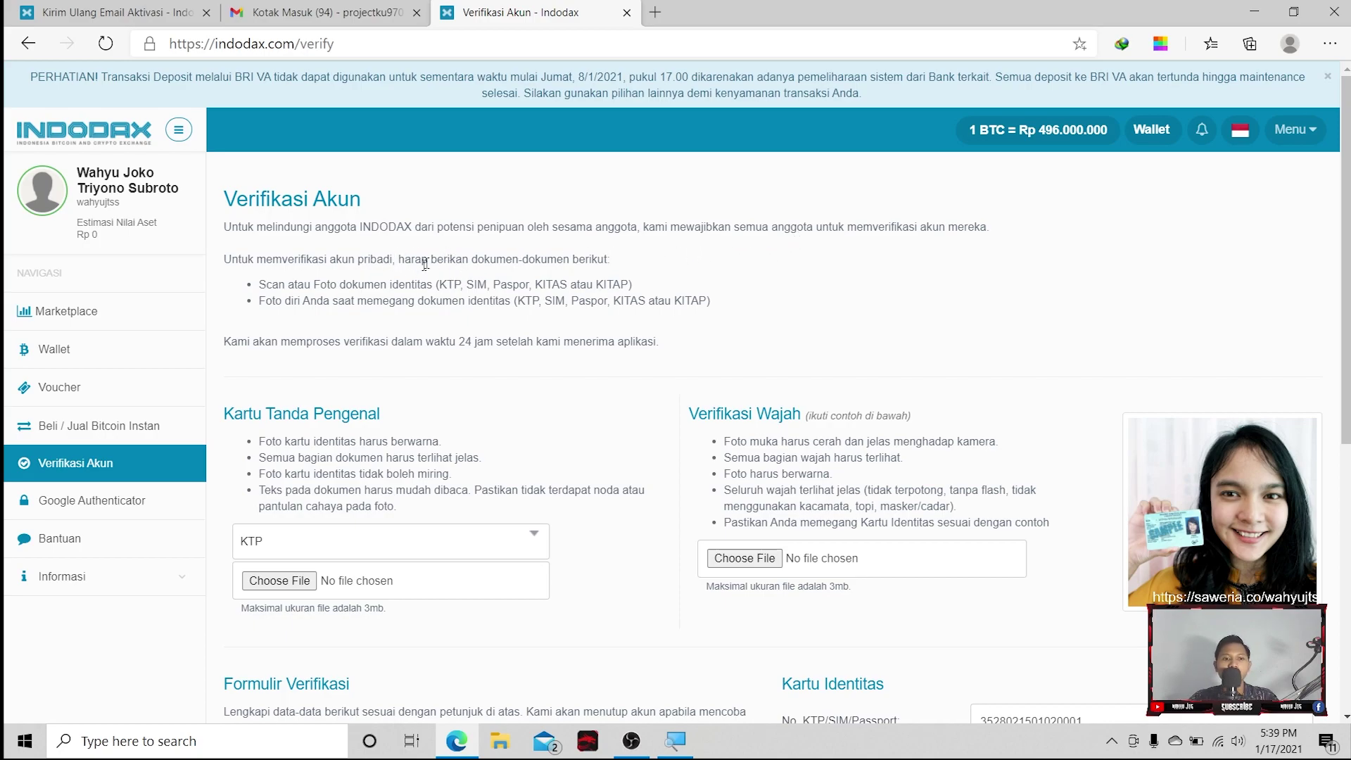
pyautogui.scroll(-3, 329, 299)
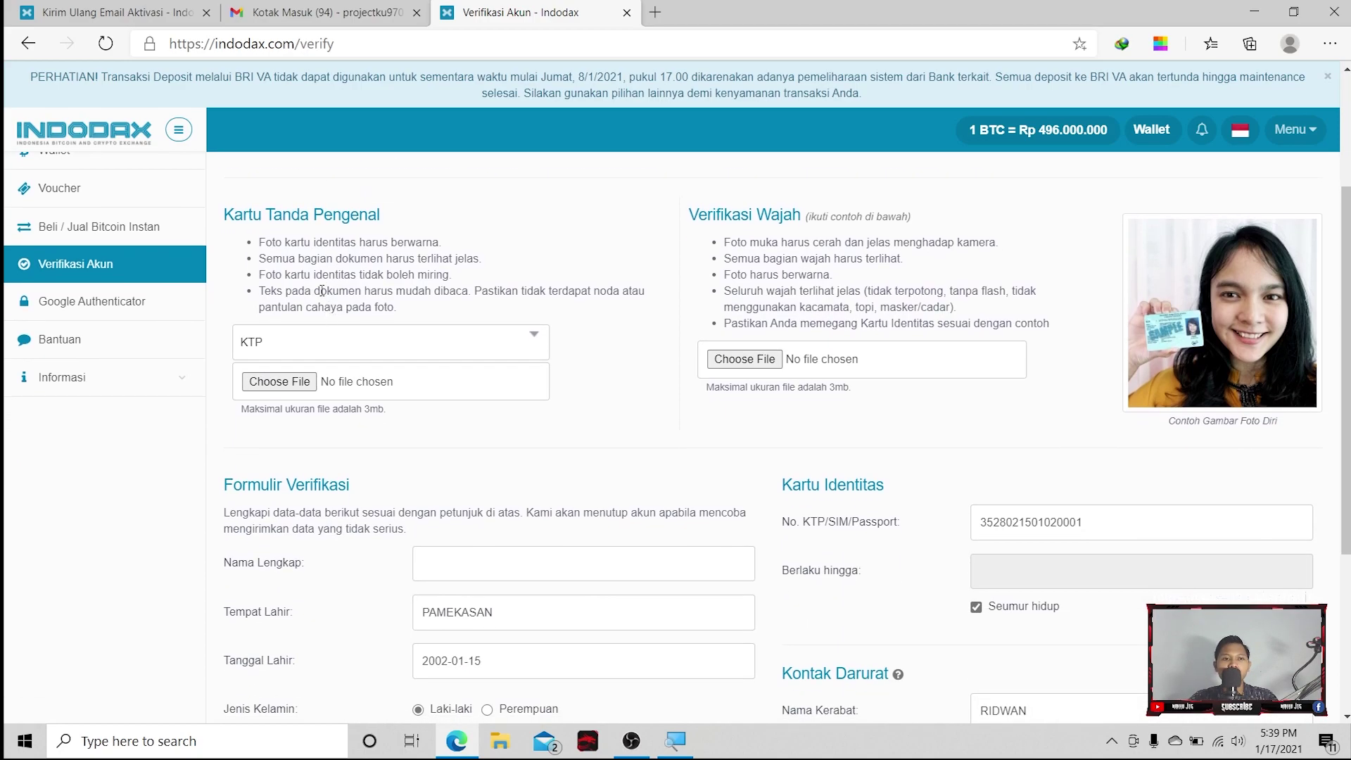
pyautogui.scroll(3, 325, 295)
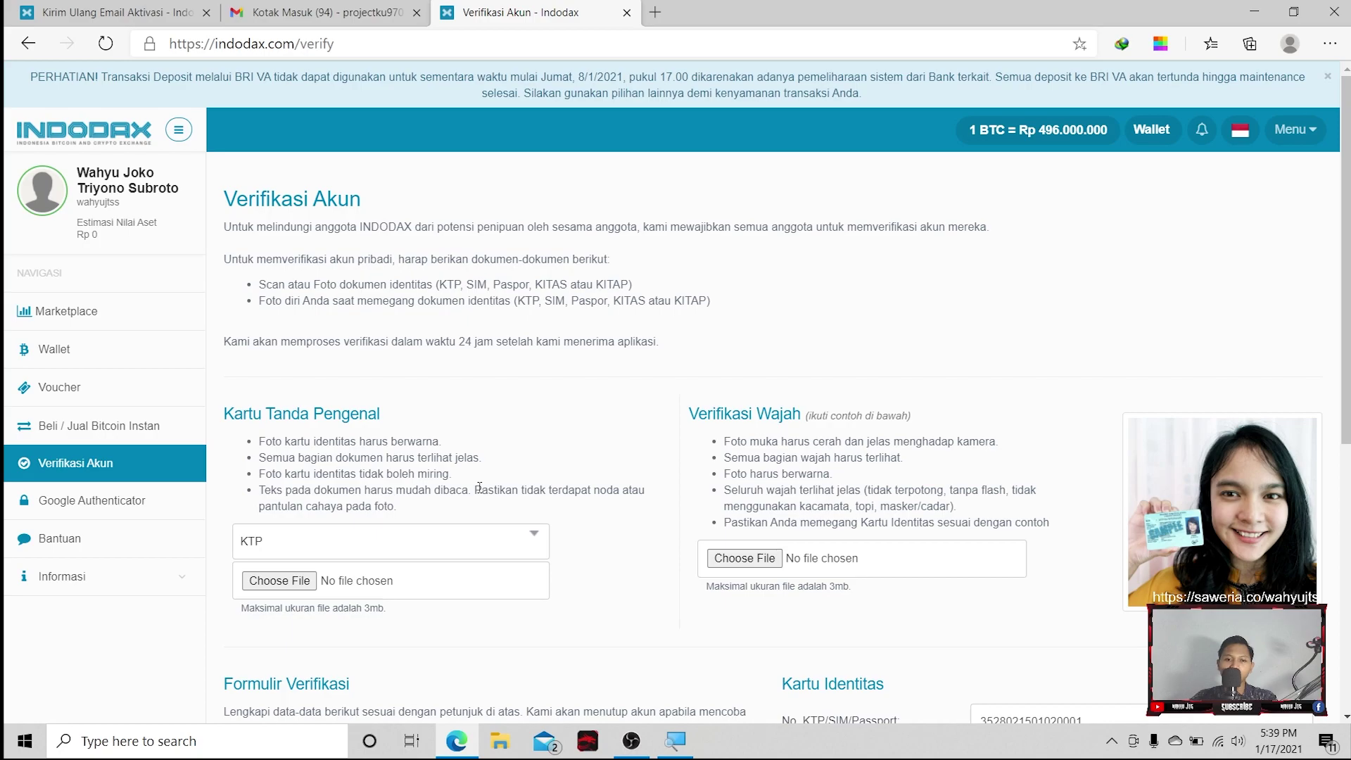
# Under Kartu Tanda Pengenal, browse drive D: and USB Drive (F:) folders for the KTP image.
pyautogui.click(308, 580)
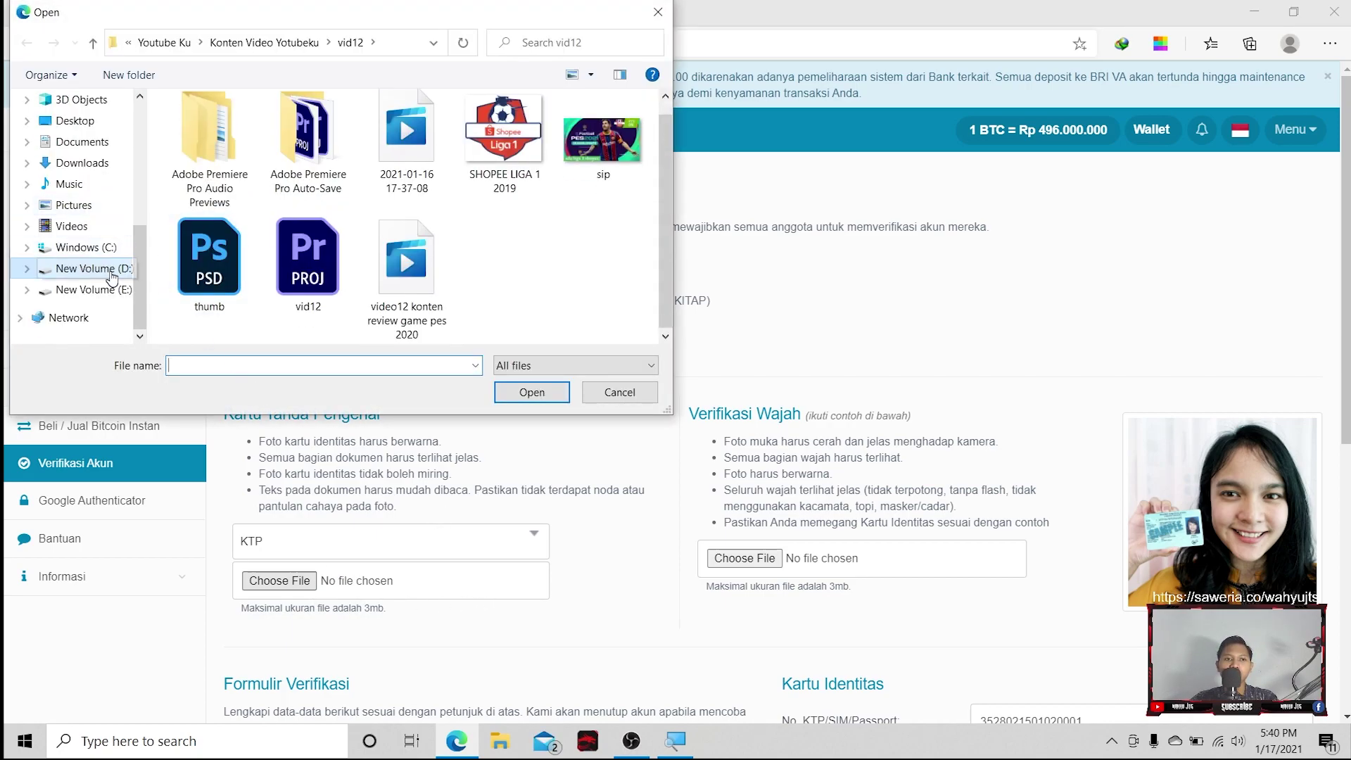
pyautogui.click(95, 268)
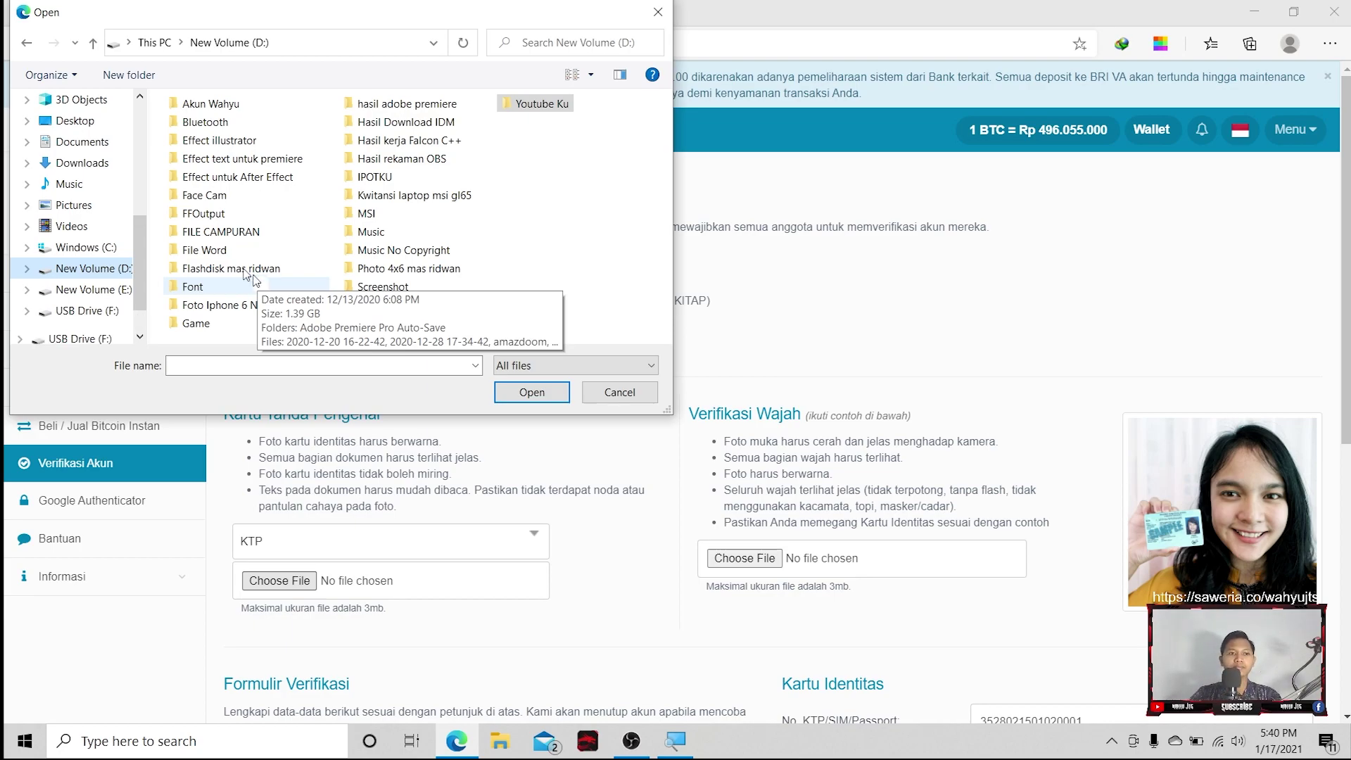
pyautogui.click(106, 313)
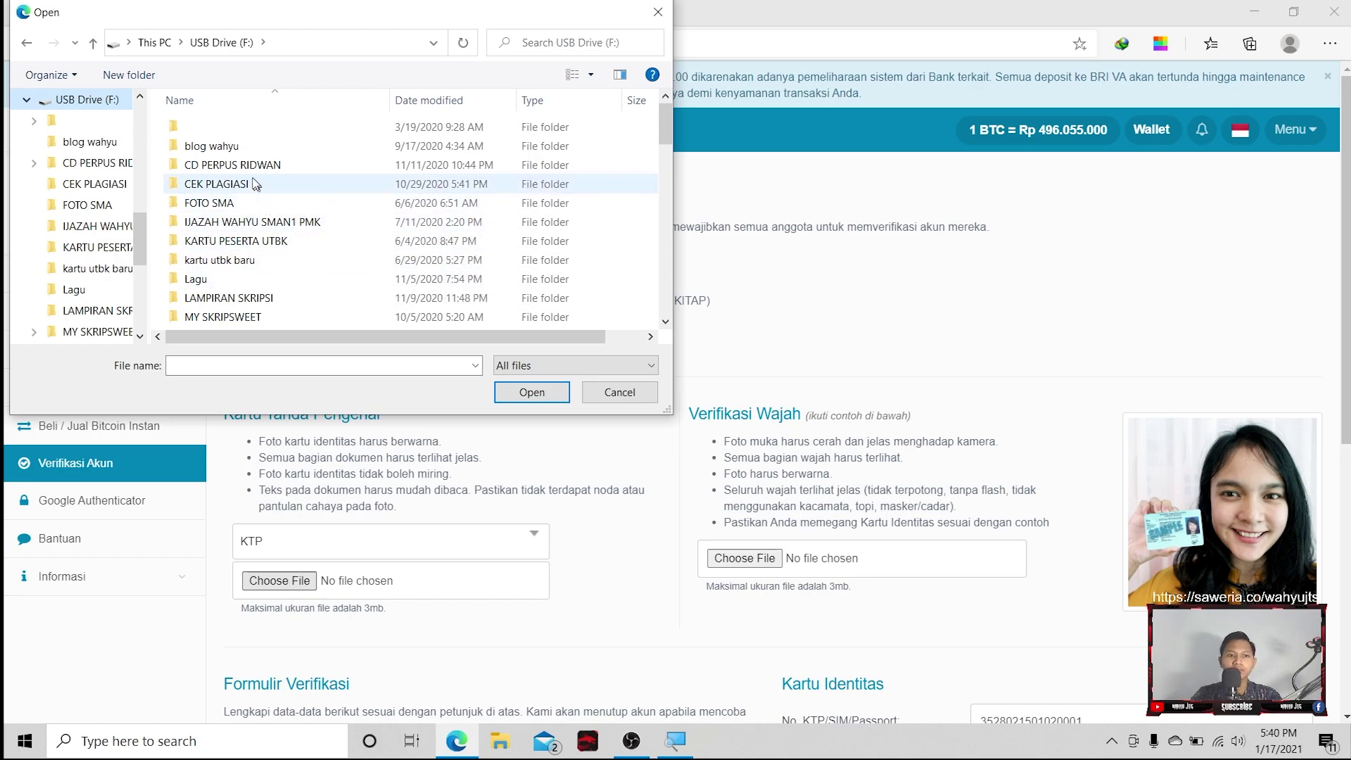
pyautogui.scroll(-2, 274, 186)
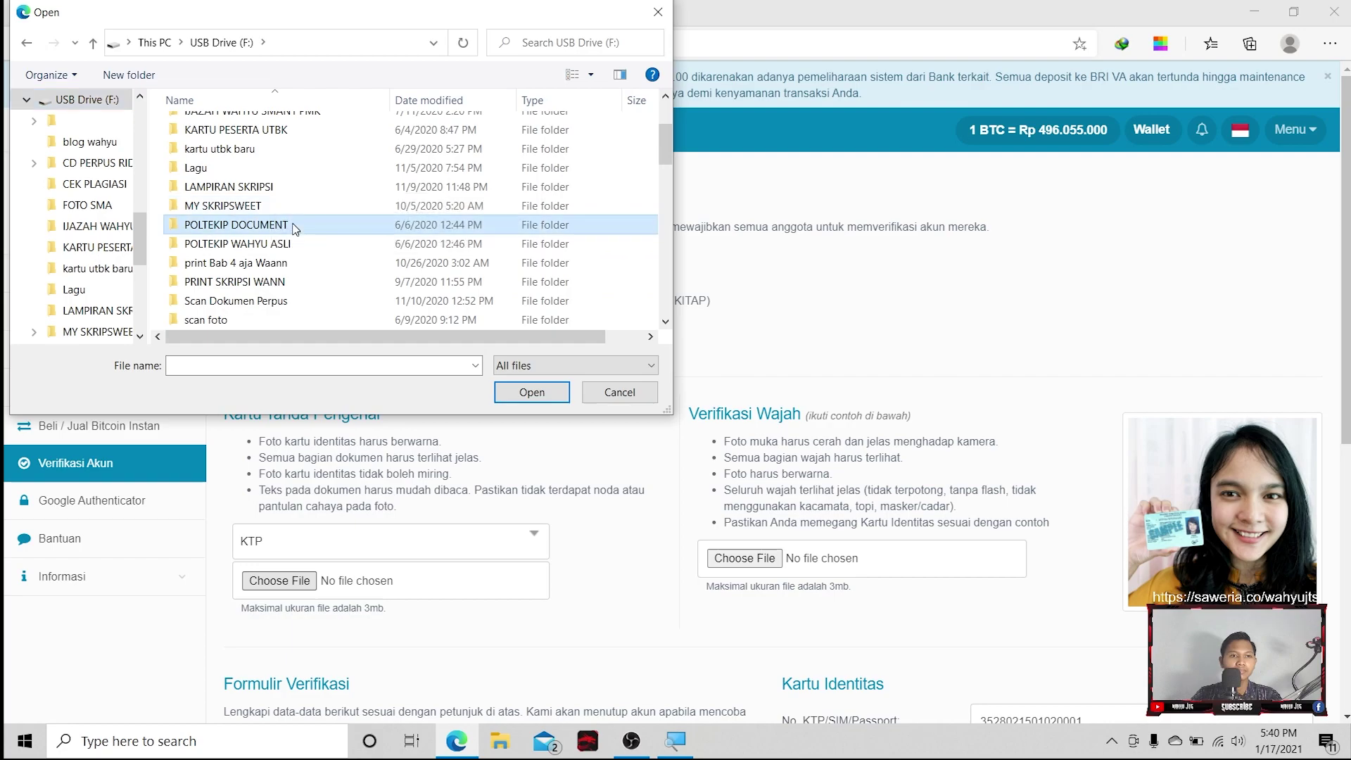
pyautogui.doubleClick(289, 225)
pyautogui.click(284, 129)
pyautogui.doubleClick(284, 128)
pyautogui.press('BackSpace')
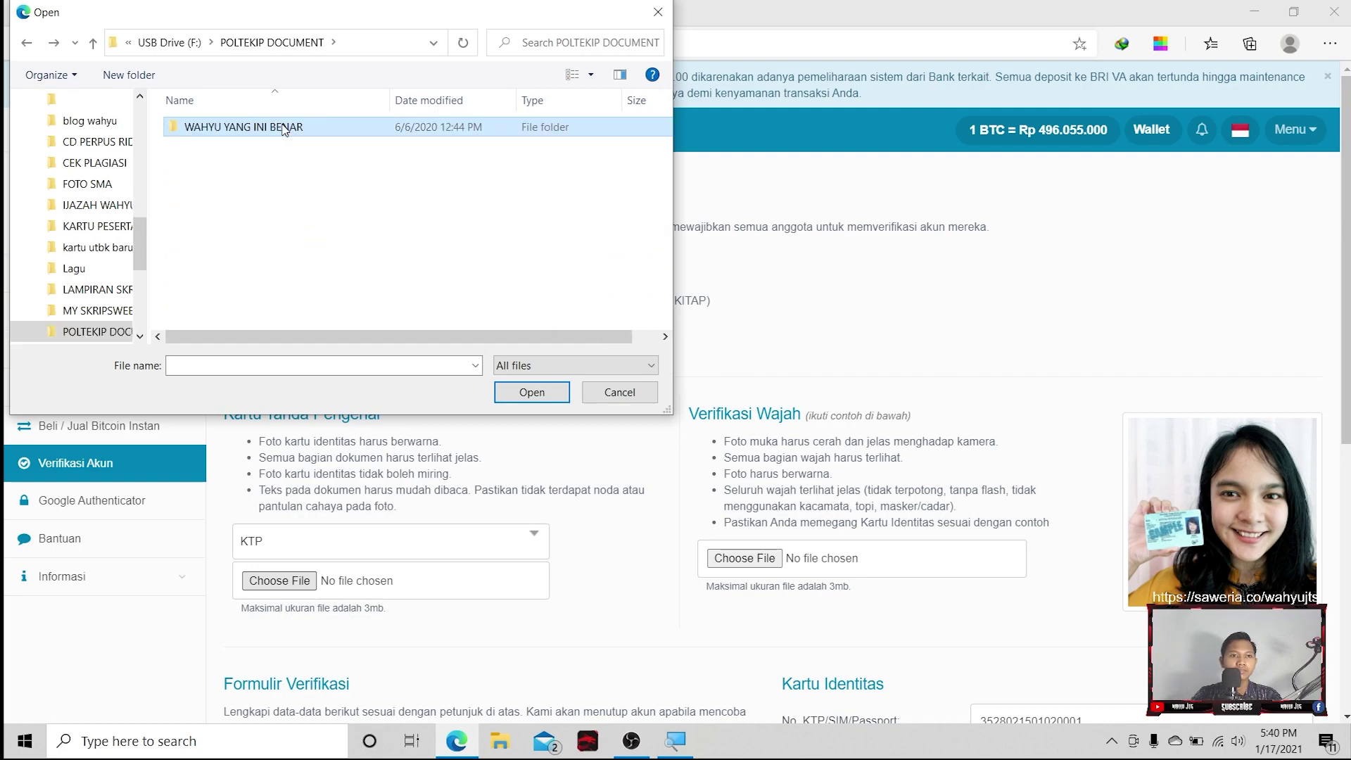
pyautogui.press('BackSpace')
pyautogui.scroll(-2, 281, 233)
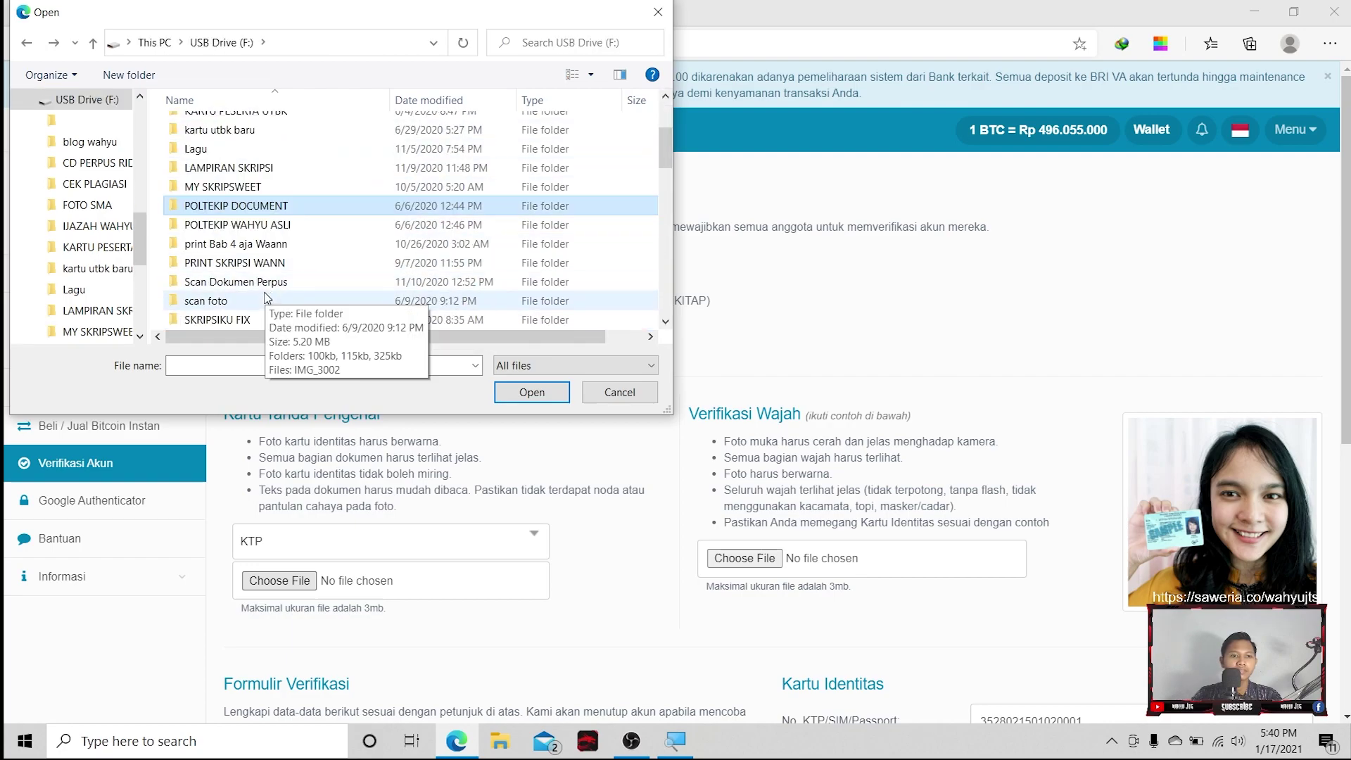
pyautogui.doubleClick(249, 304)
pyautogui.press('BackSpace')
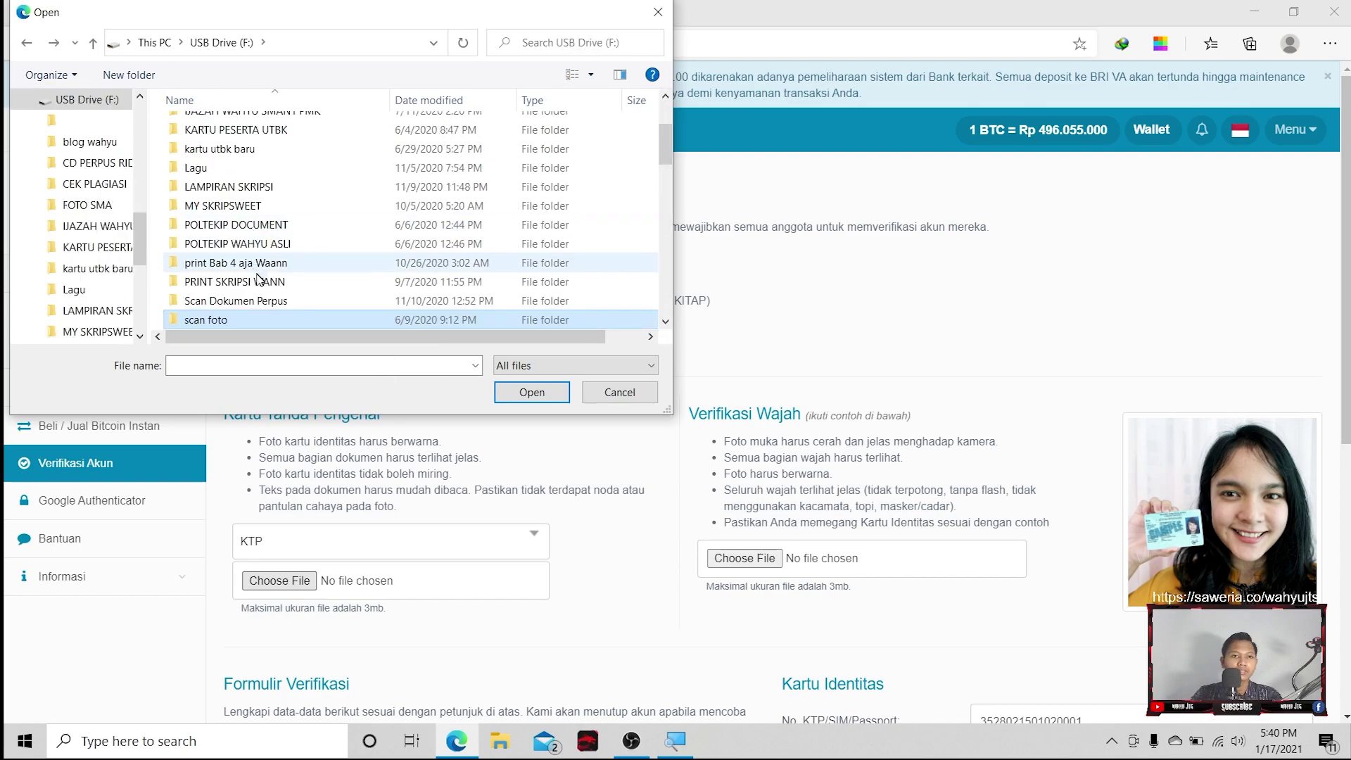
# Open the KTP folder on the USB drive and attach KTP PENDAFTAR.jpg.
pyautogui.scroll(-2, 282, 254)
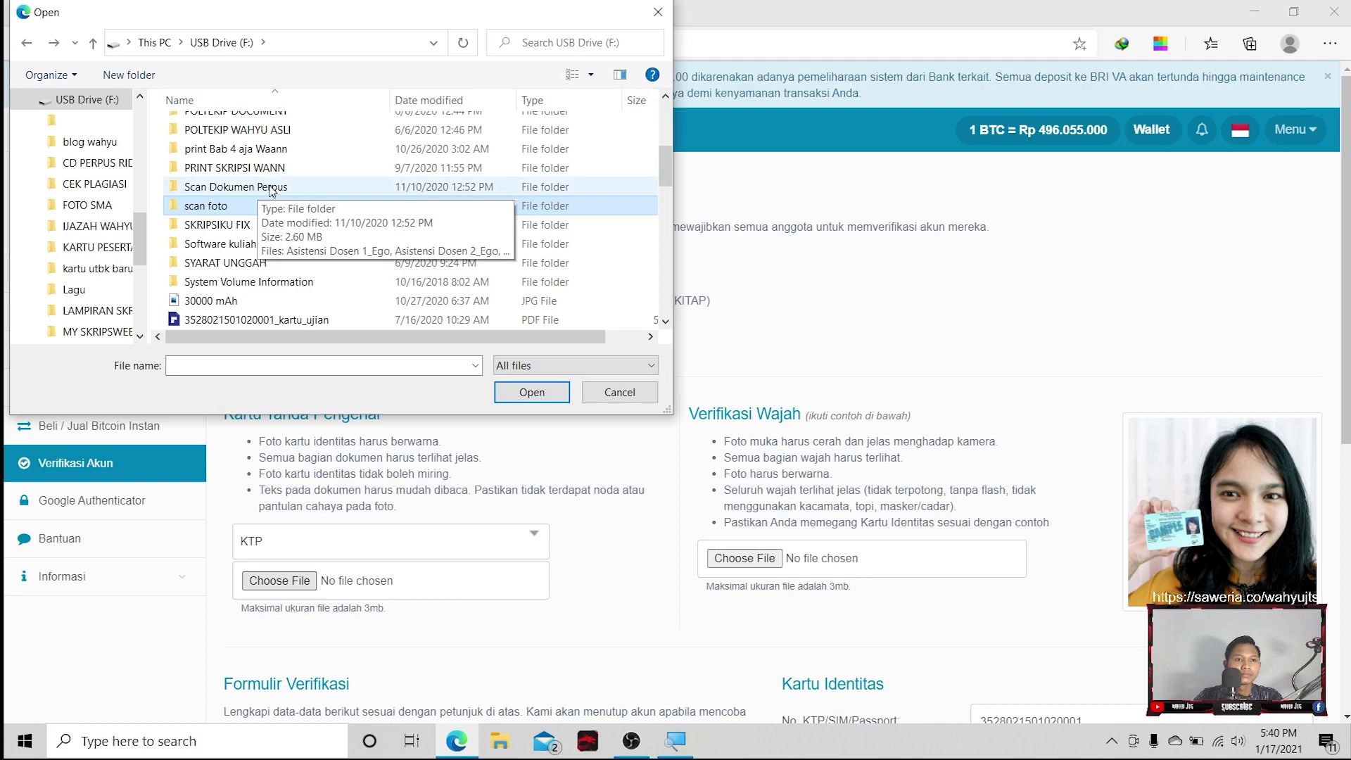
pyautogui.scroll(1, 273, 189)
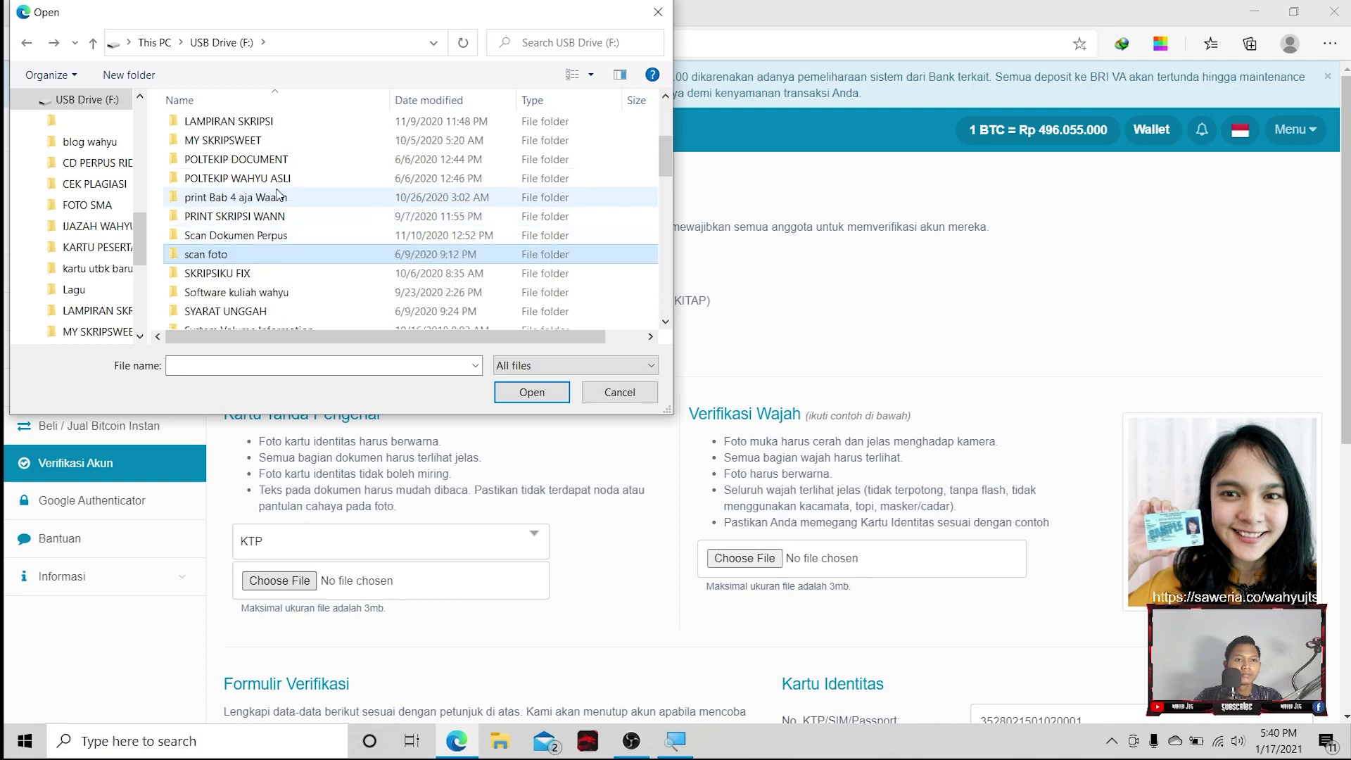
pyautogui.doubleClick(291, 178)
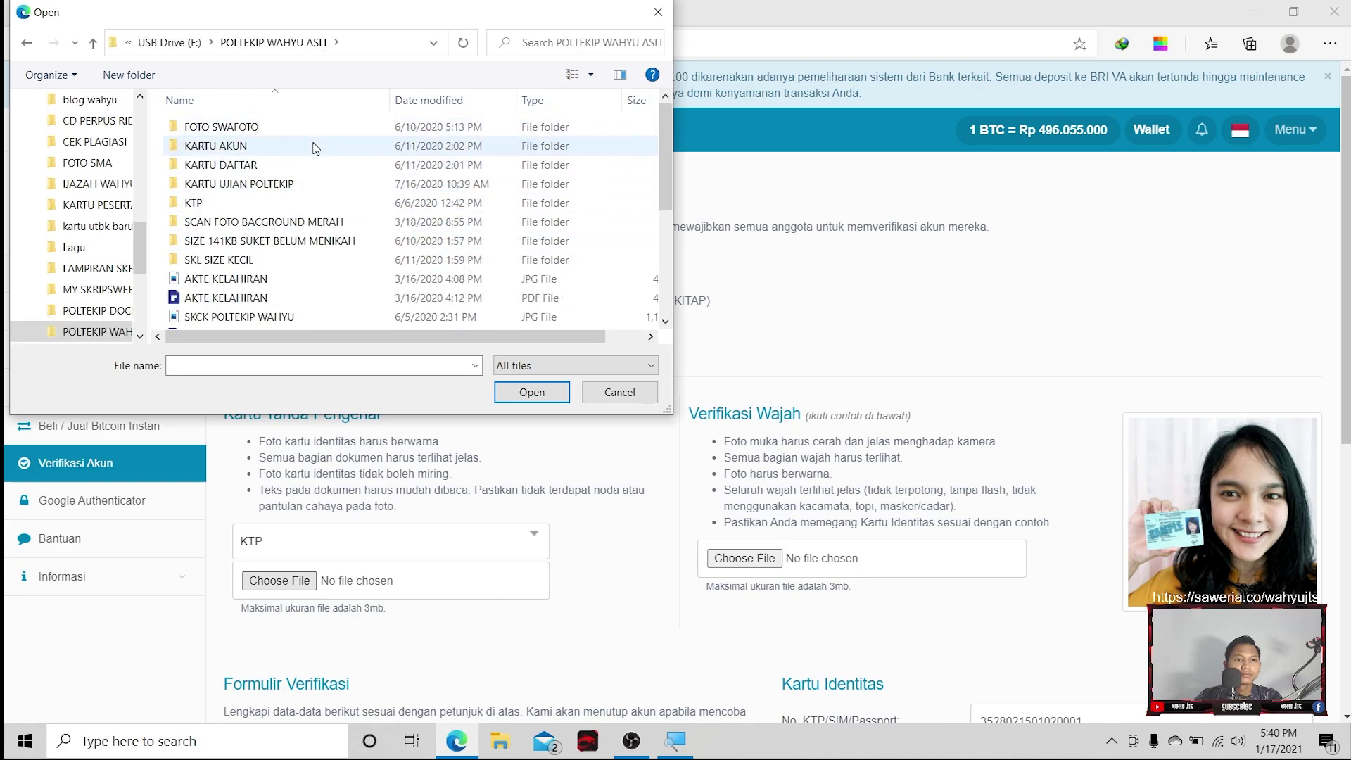
pyautogui.scroll(-4, 316, 218)
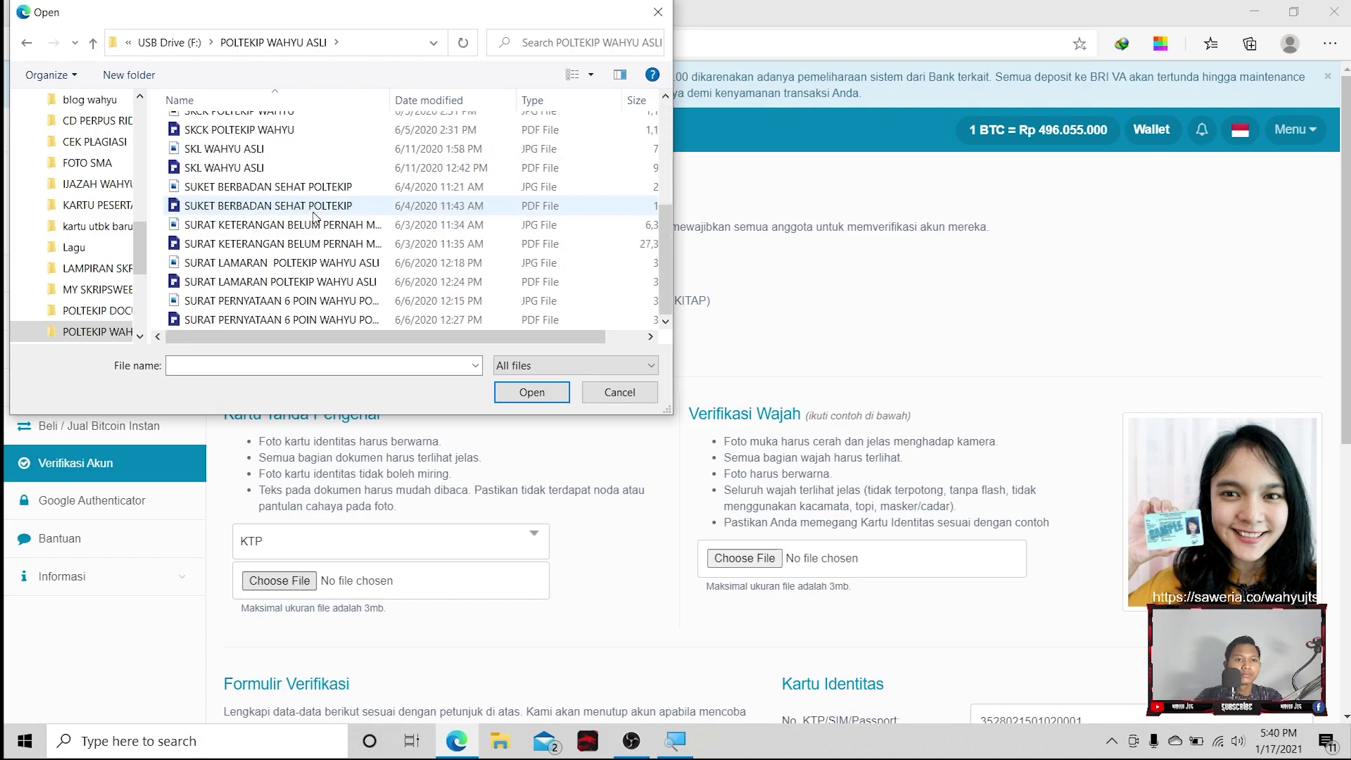
pyautogui.scroll(4, 315, 217)
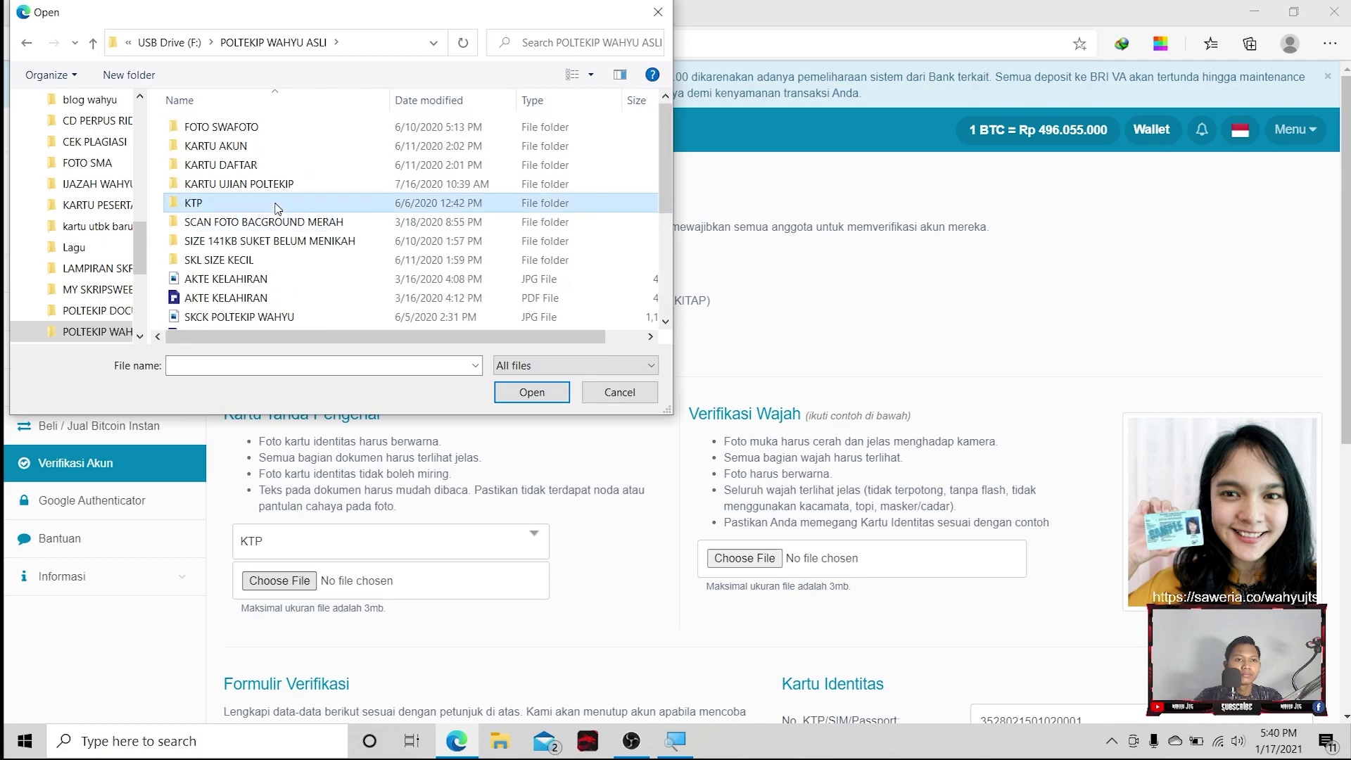
pyautogui.doubleClick(278, 205)
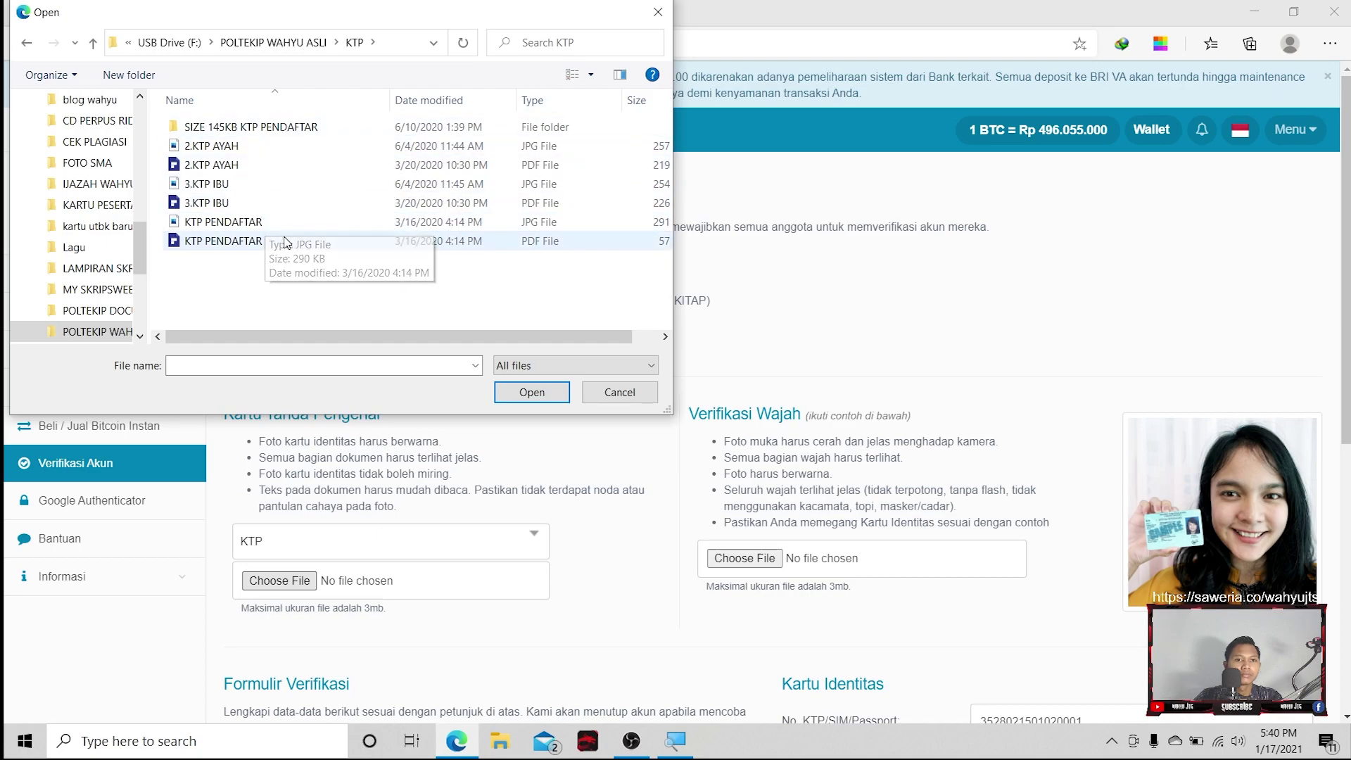
pyautogui.click(271, 222)
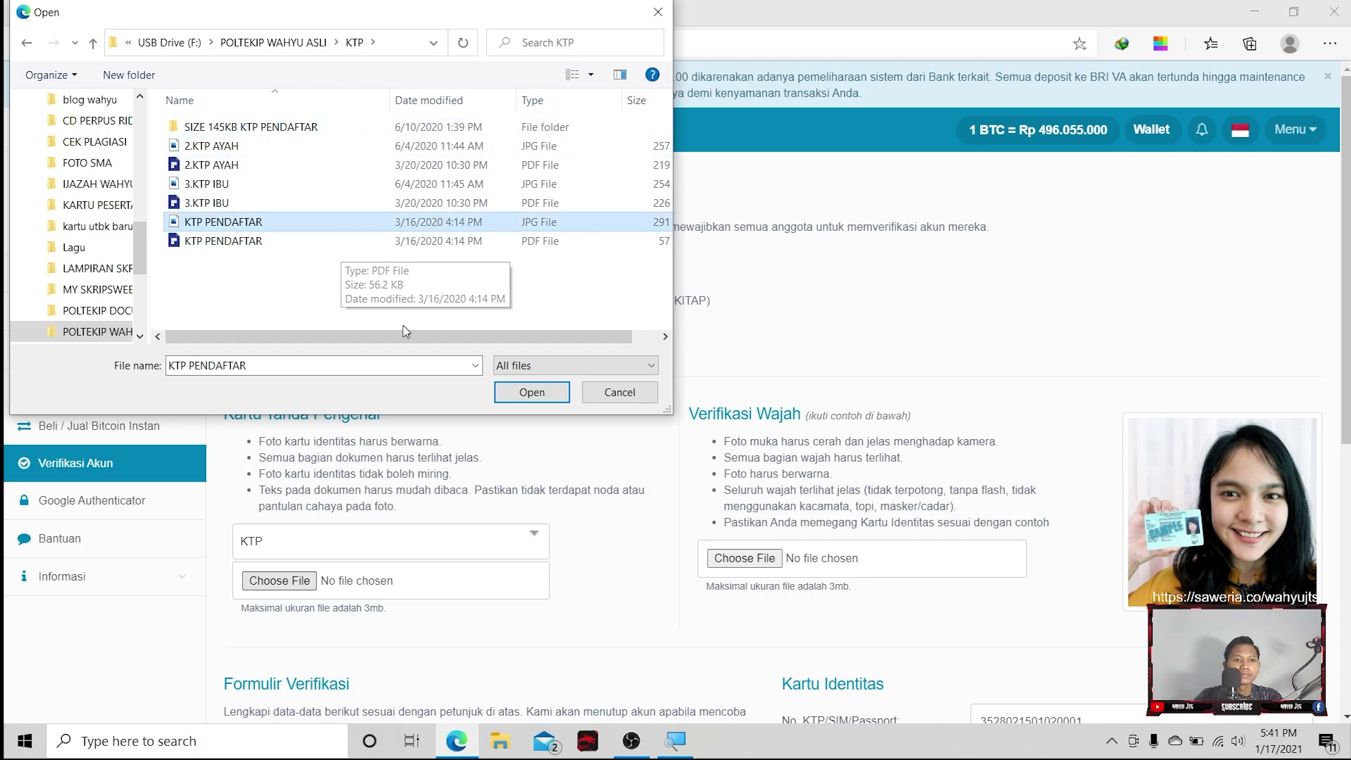
pyautogui.click(532, 392)
pyautogui.scroll(-4, 511, 370)
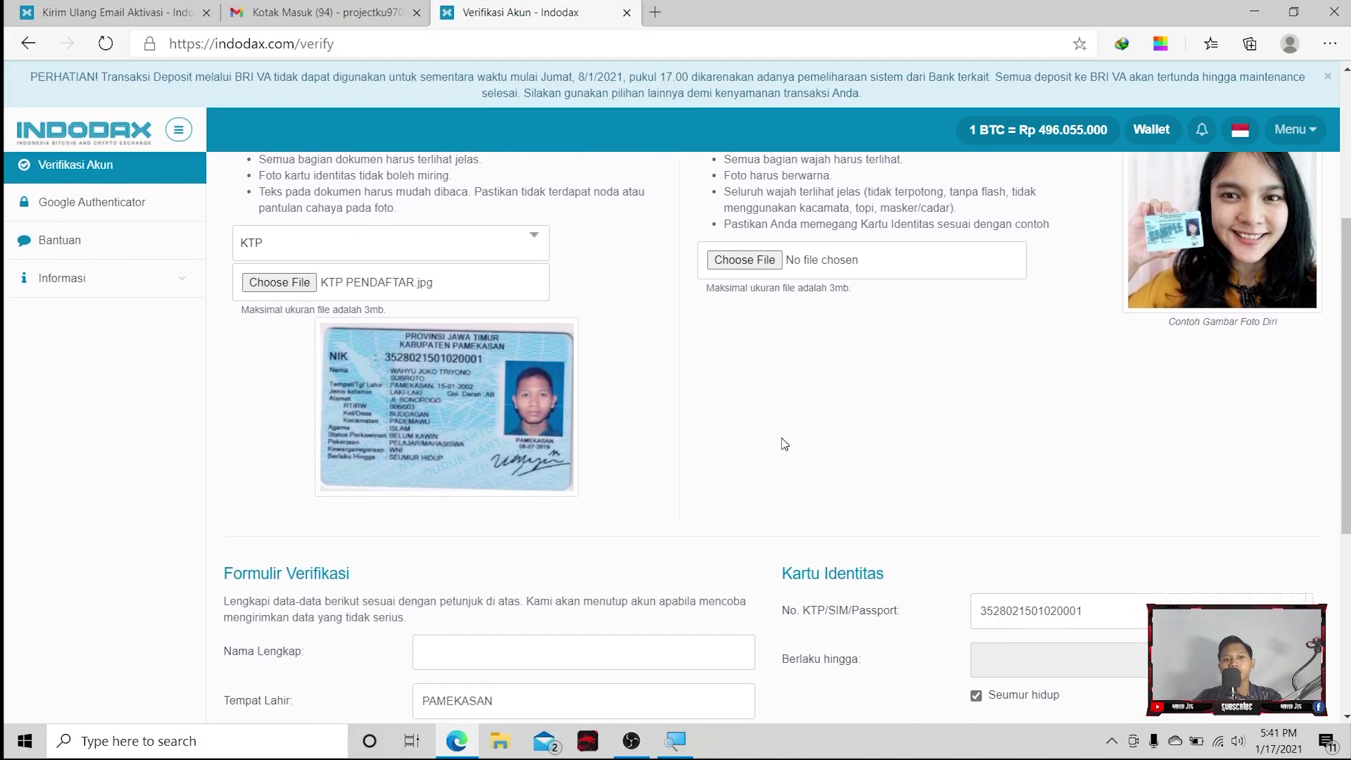
pyautogui.scroll(4, 458, 373)
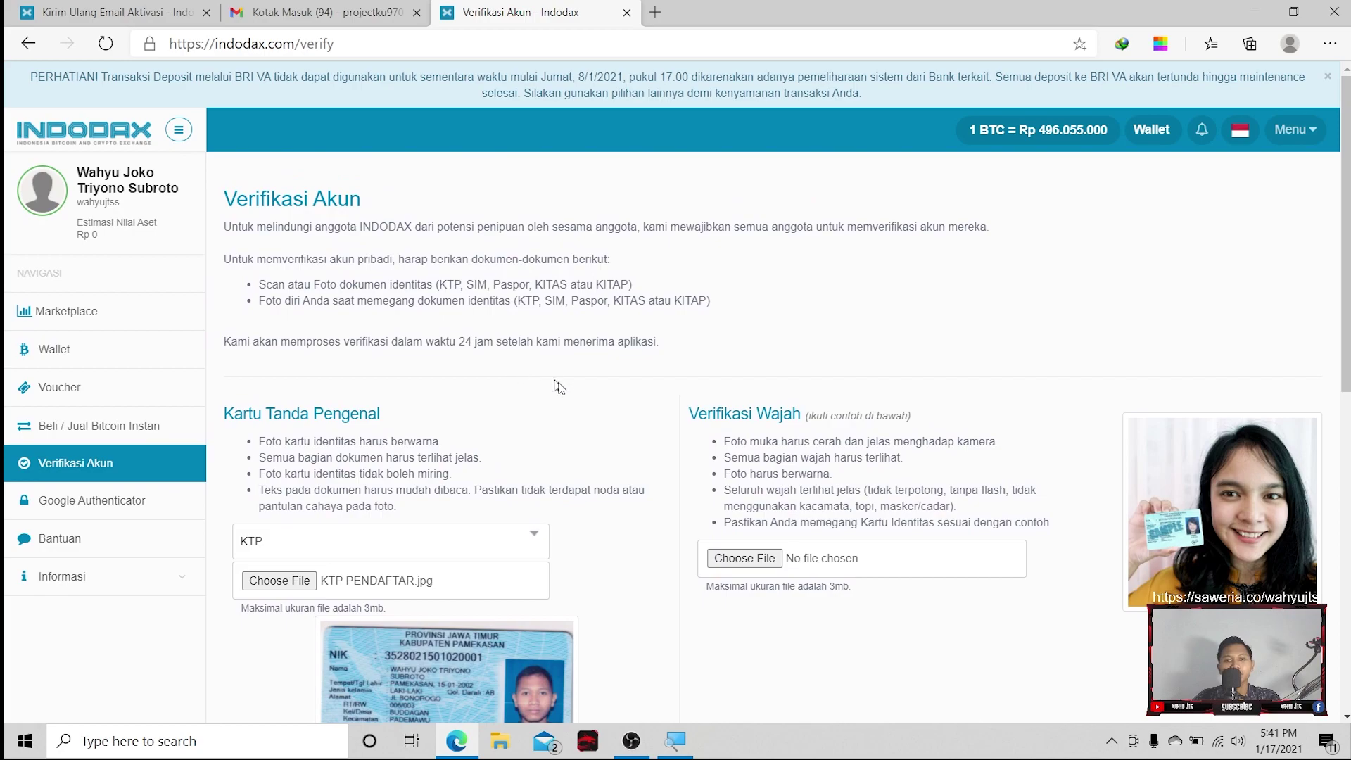
pyautogui.scroll(-1, 709, 477)
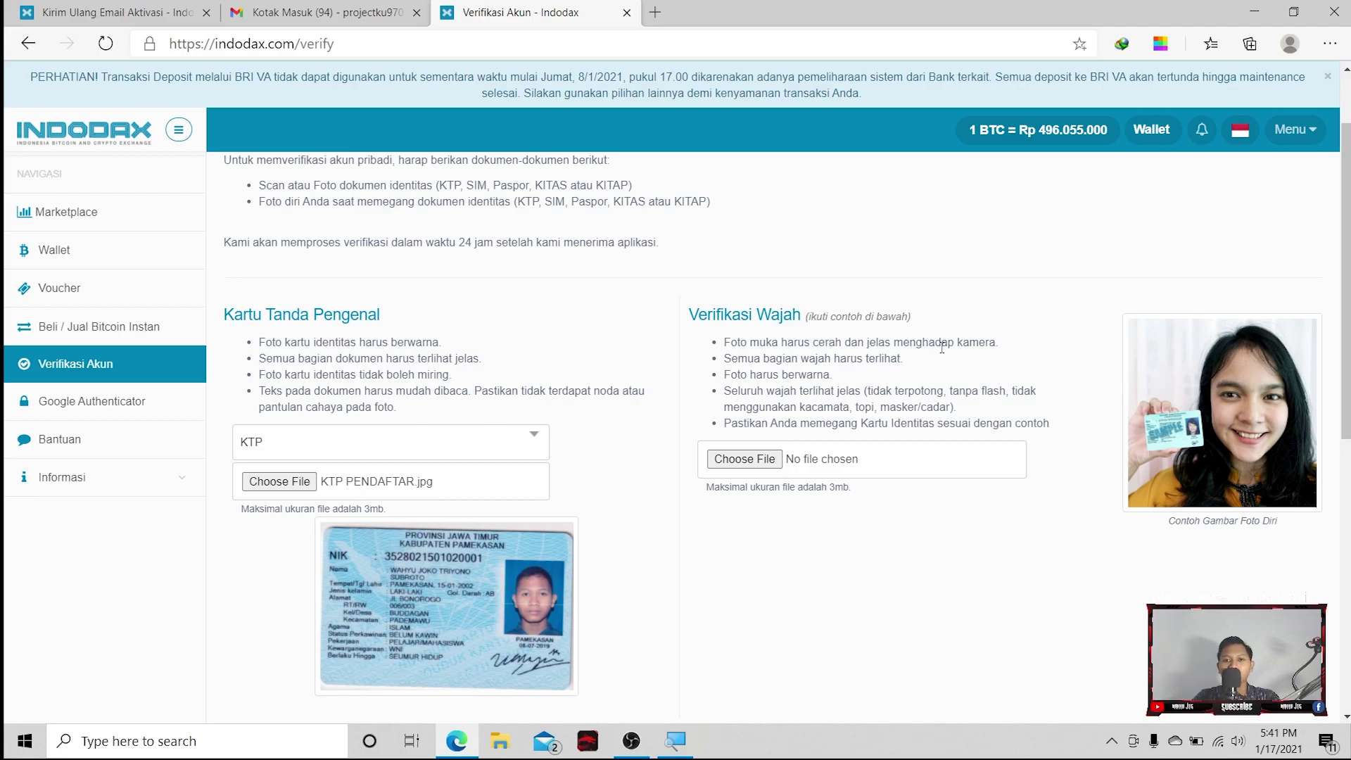
pyautogui.scroll(-2, 939, 348)
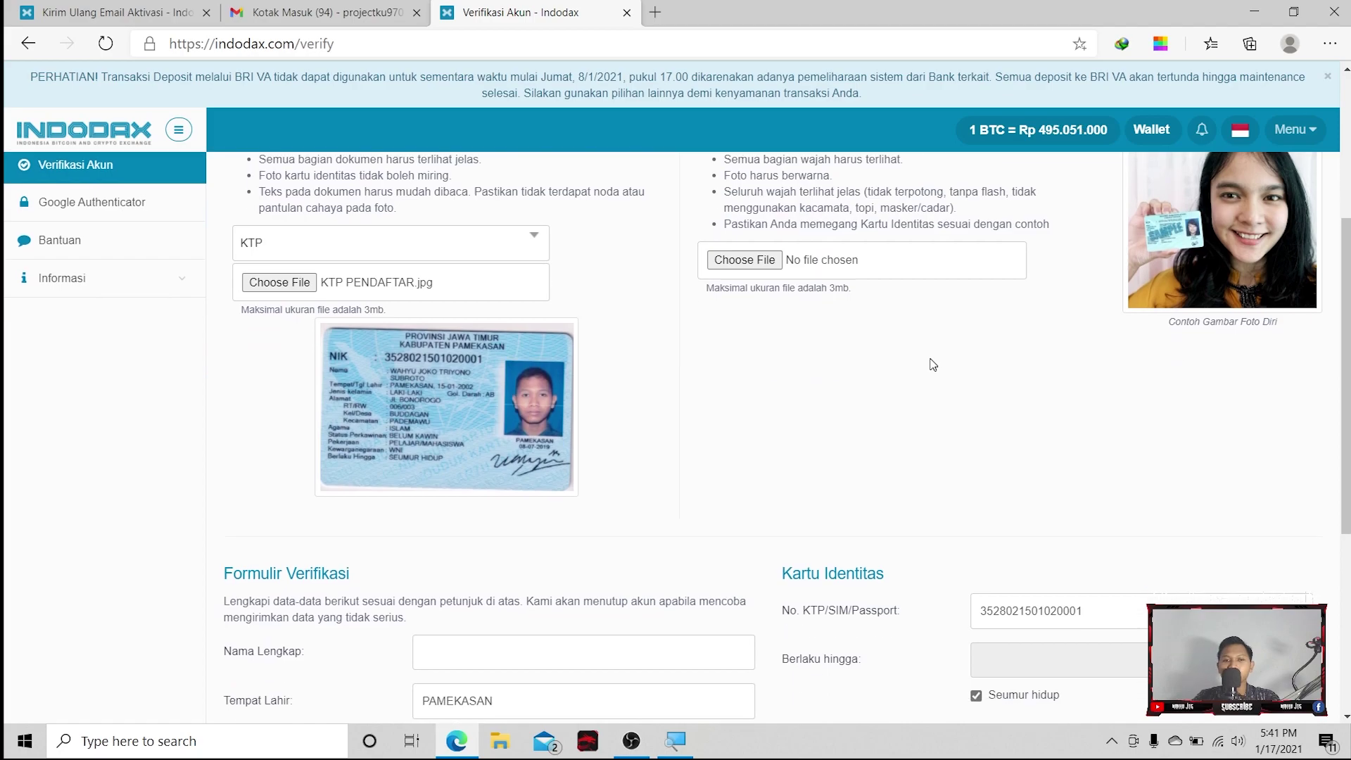
pyautogui.scroll(3, 932, 365)
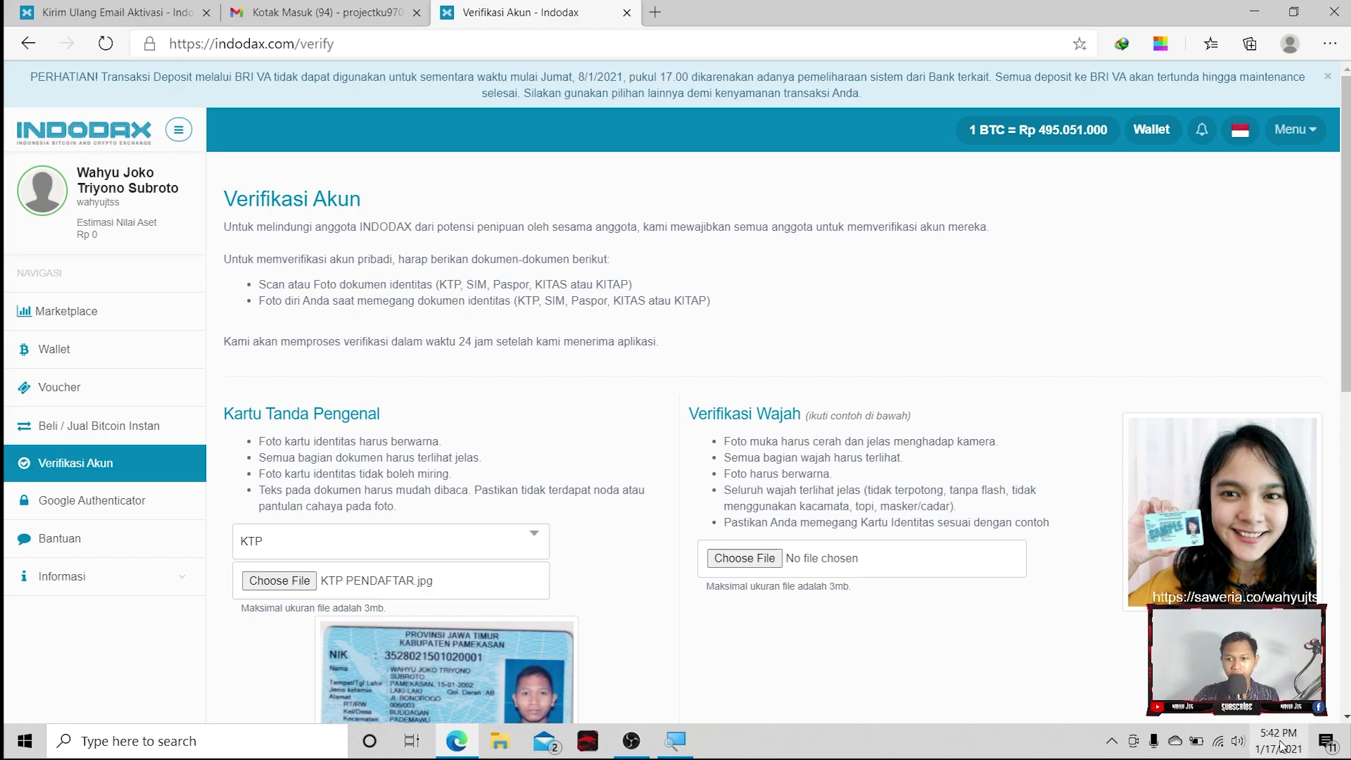
# Accept the Bluetooth photo 1610880149597.jpg from the POCO X3 NFC, then switch to Gmail.
pyautogui.click(1326, 741)
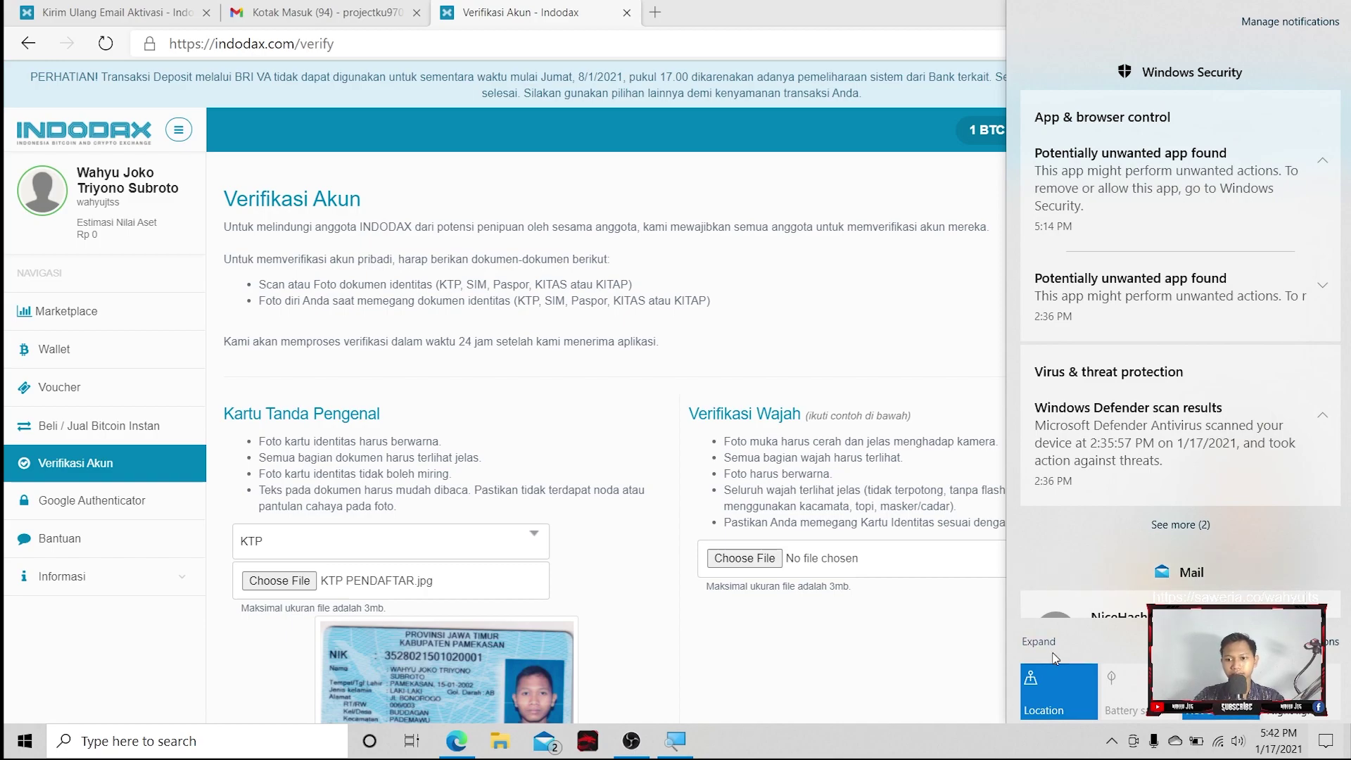
pyautogui.click(1117, 746)
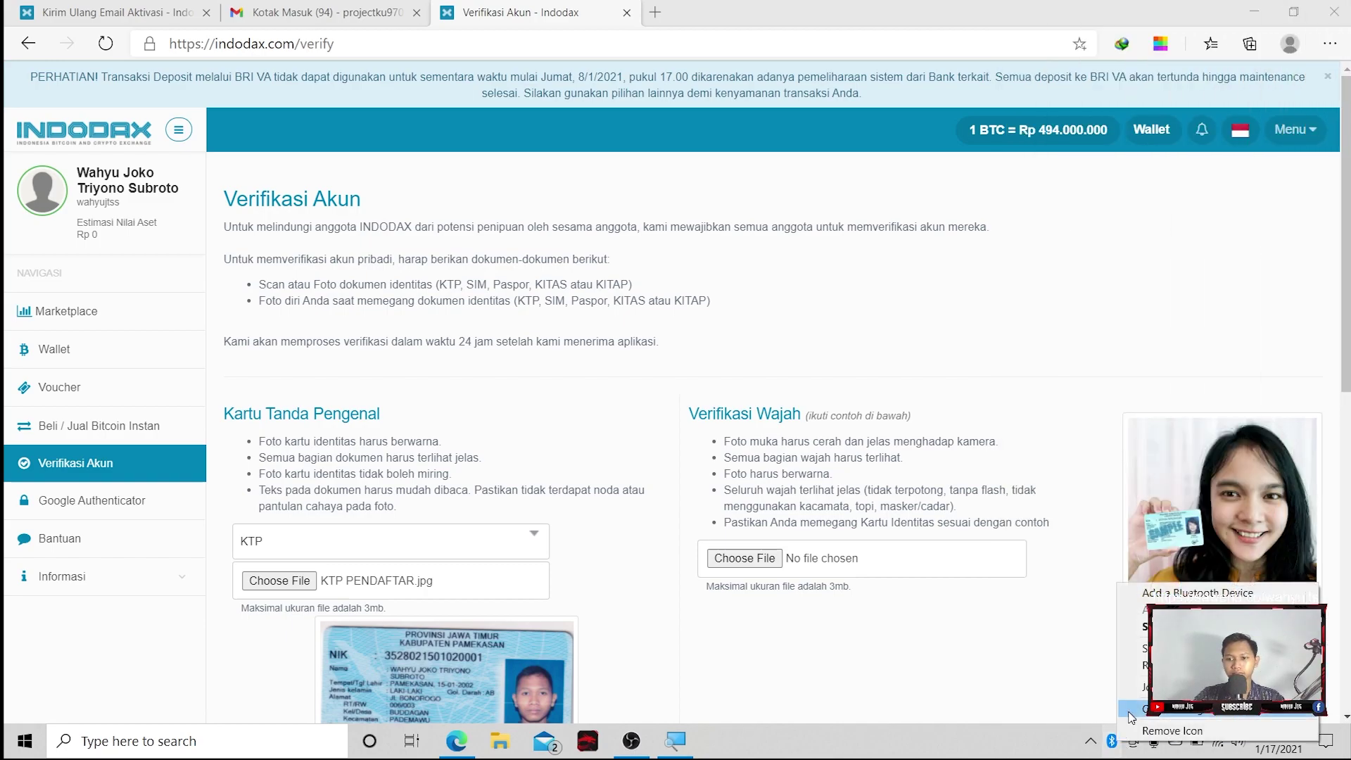
pyautogui.click(1141, 672)
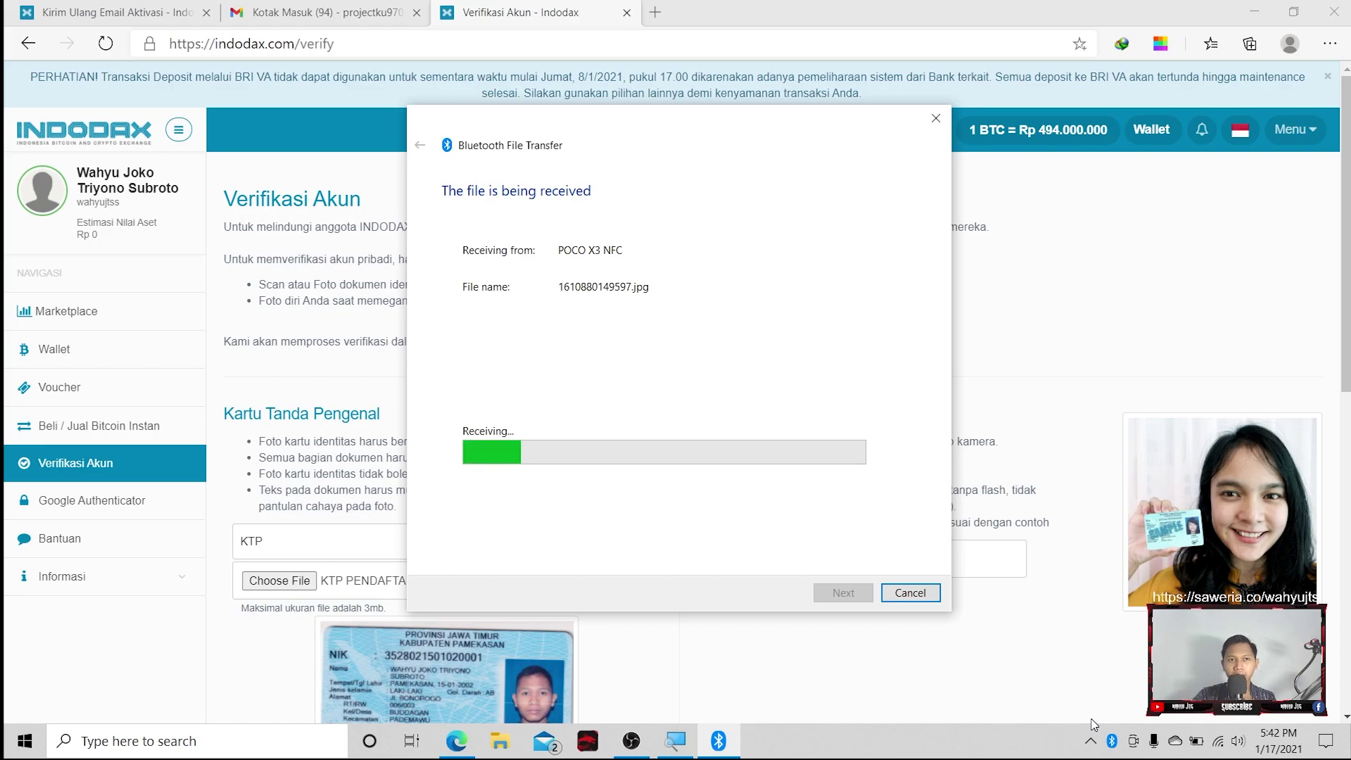
pyautogui.moveTo(690, 126); pyautogui.dragTo(690, 78)
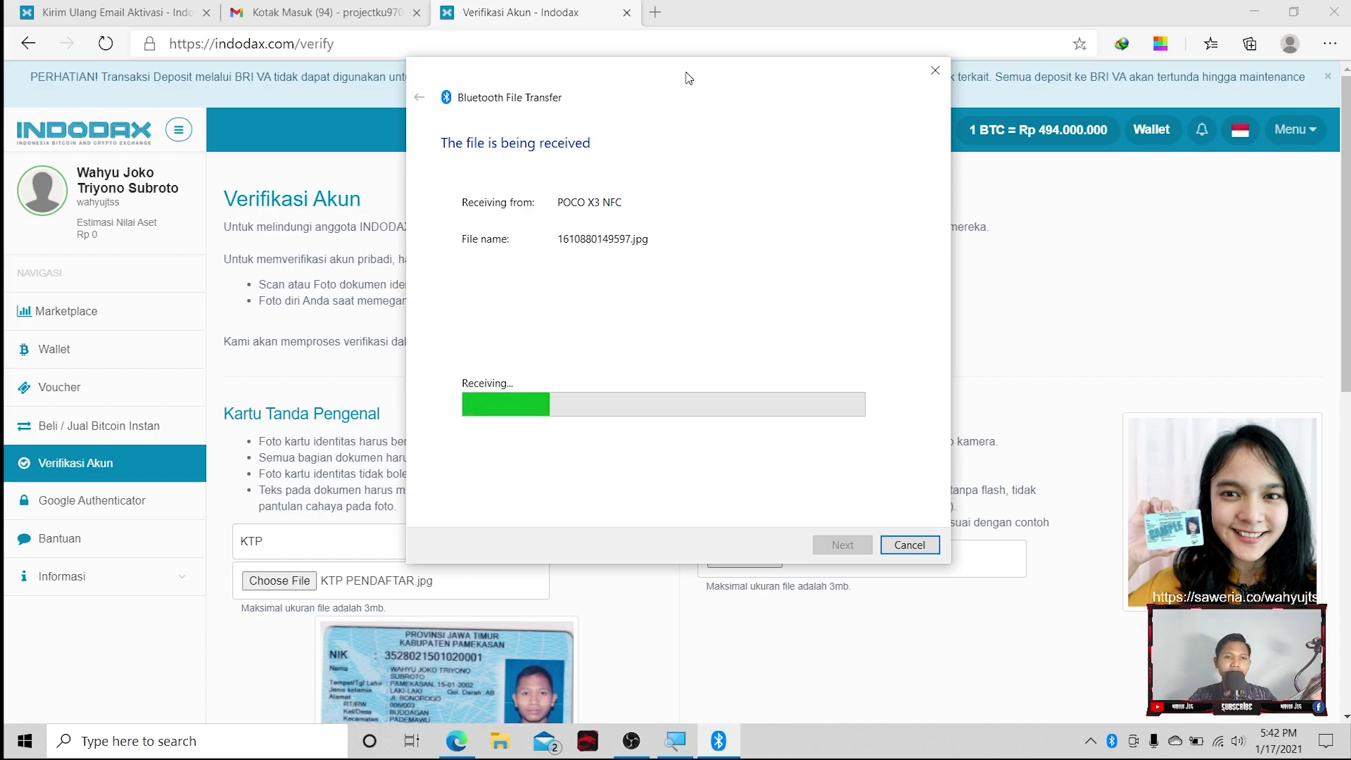
pyautogui.click(317, 10)
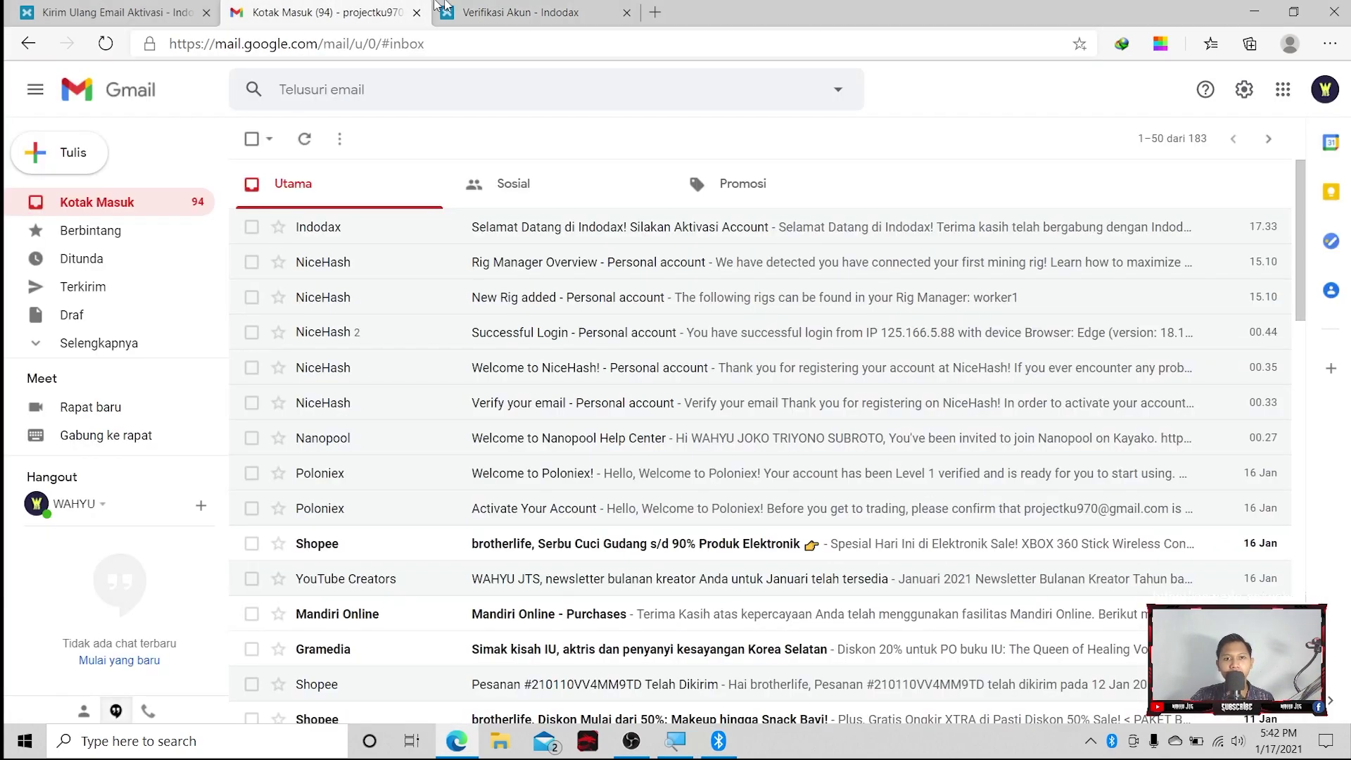
# Switch to the 'Verifikasi Akun - Indodax' tab in Edge.
pyautogui.click(492, 9)
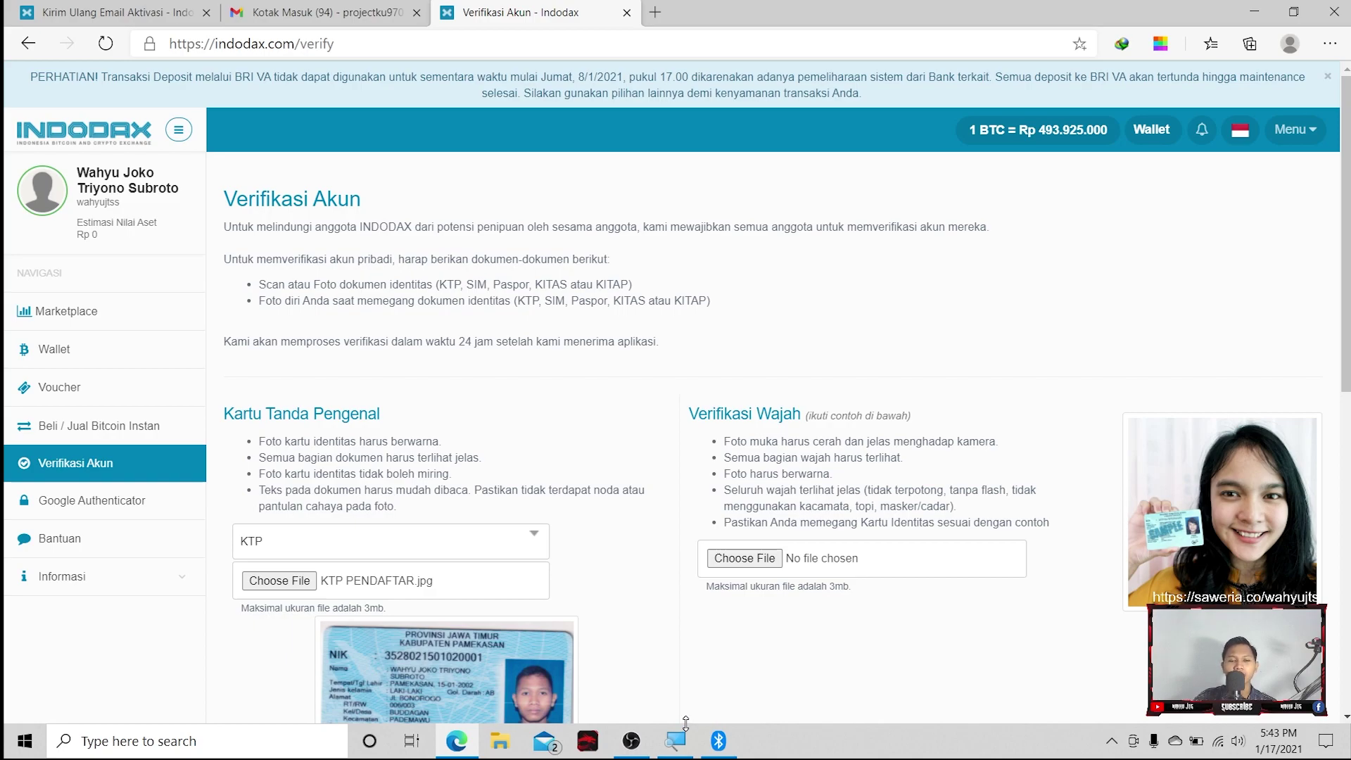
# Bring up the Bluetooth transfer window until 1610880149597.jpg finishes receiving.
pyautogui.moveTo(718, 739)
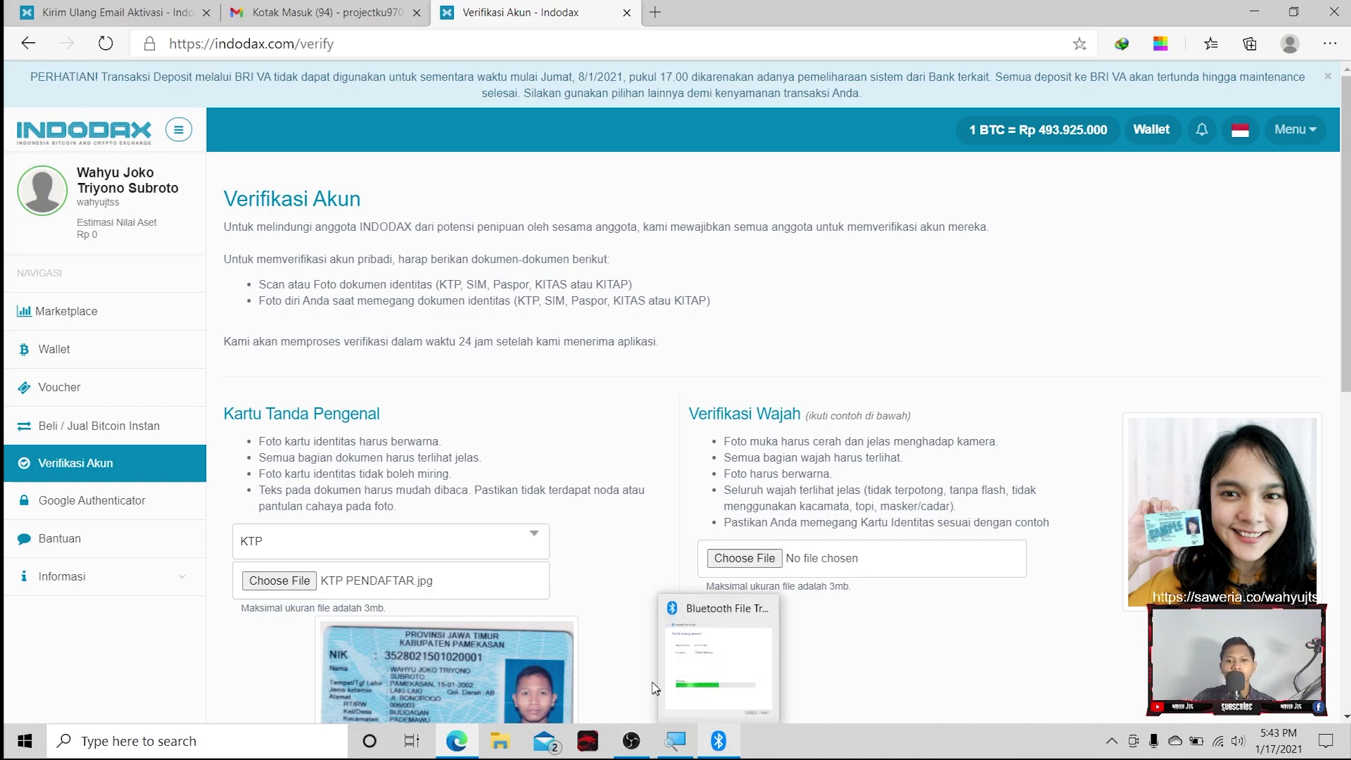
pyautogui.click(709, 669)
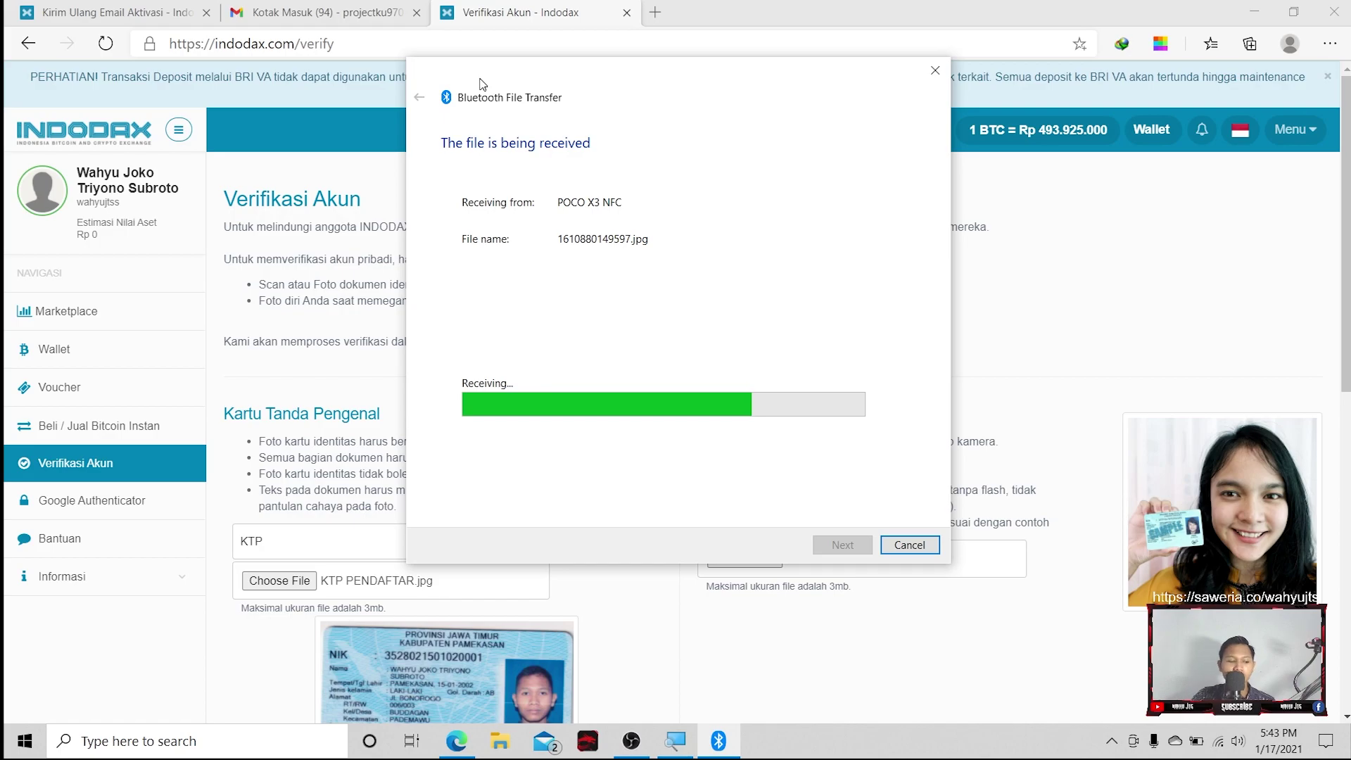
pyautogui.moveTo(505, 83); pyautogui.dragTo(519, 178)
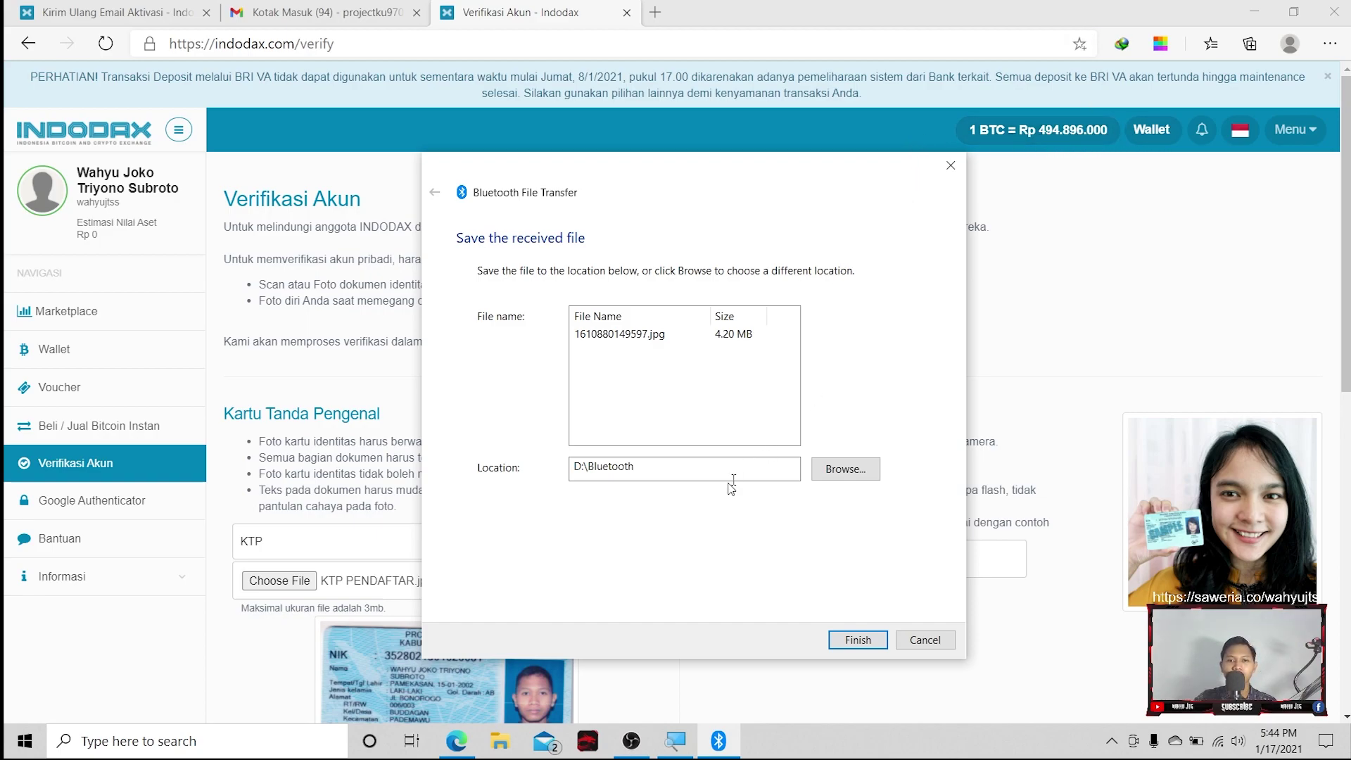
pyautogui.click(863, 636)
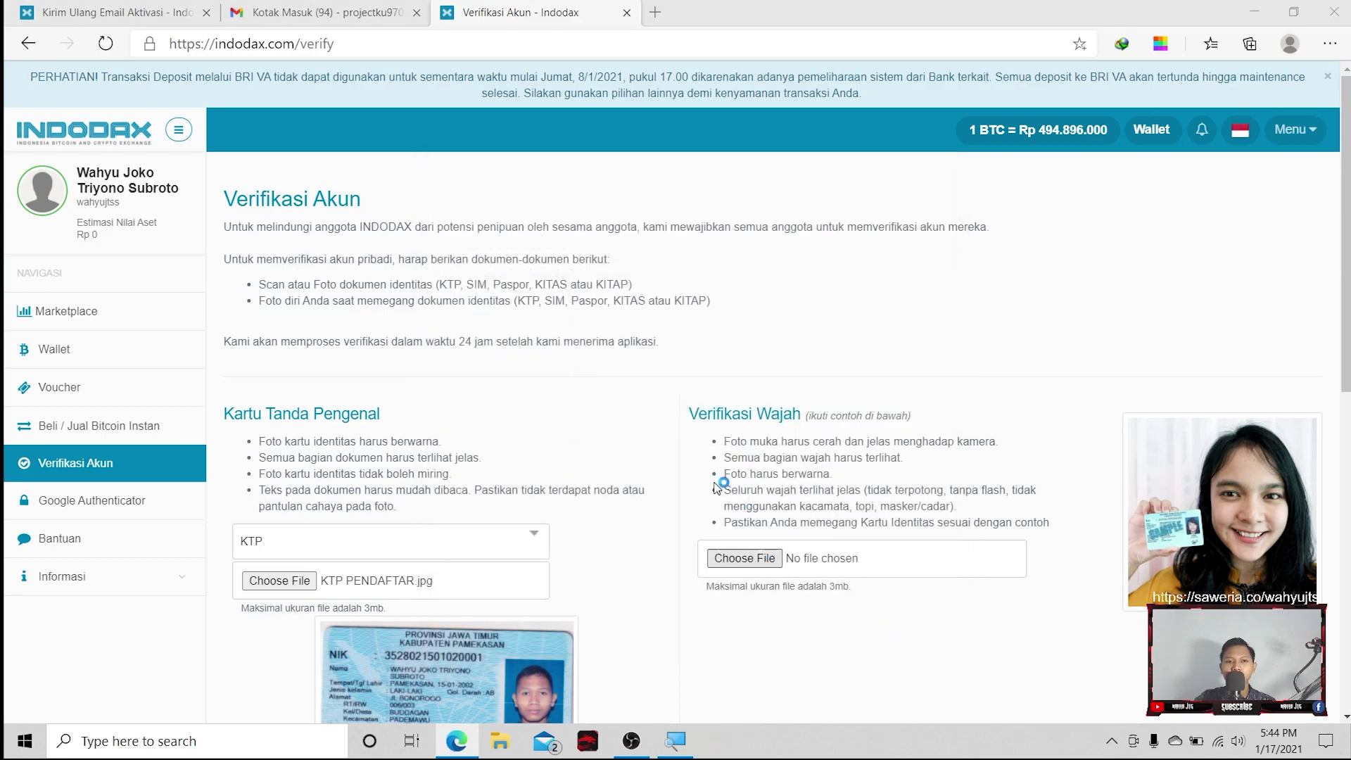
pyautogui.scroll(-3, 81, 183)
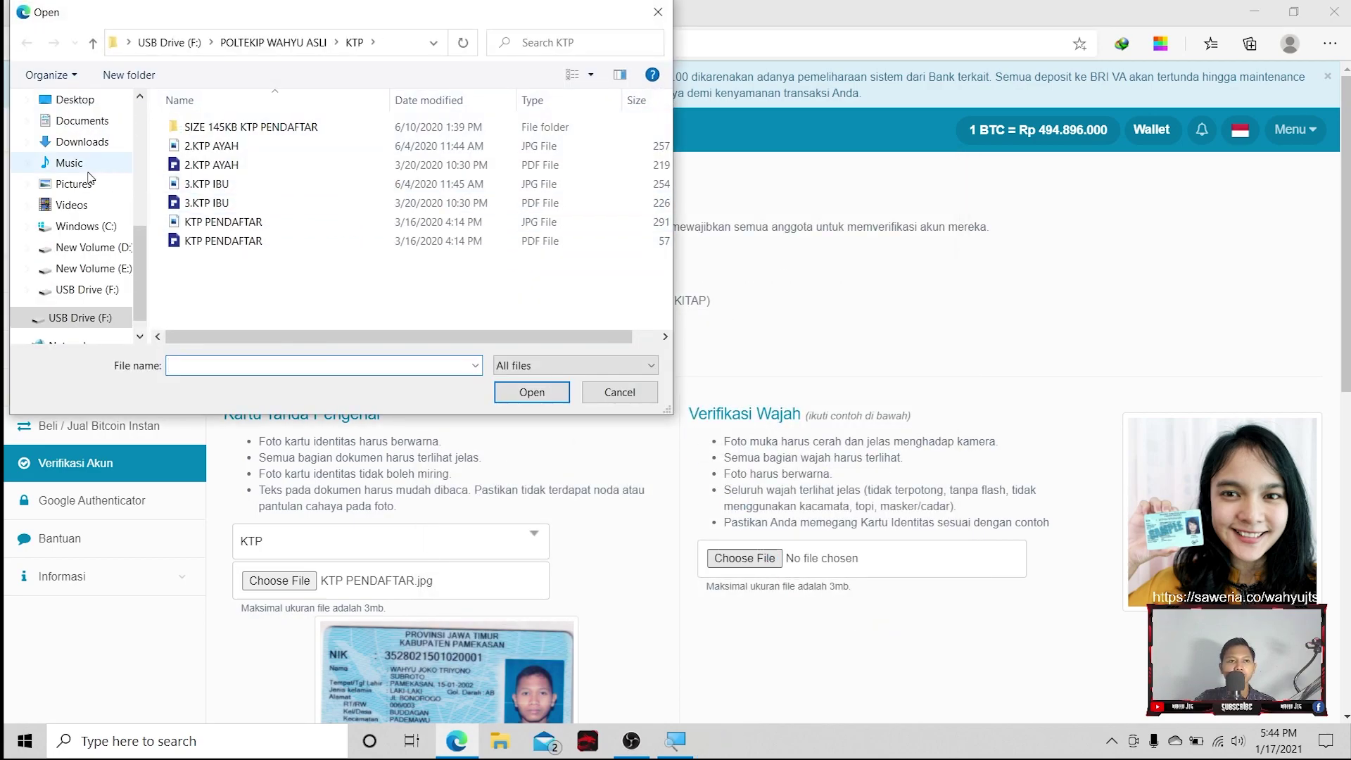
pyautogui.click(106, 250)
pyautogui.doubleClick(232, 219)
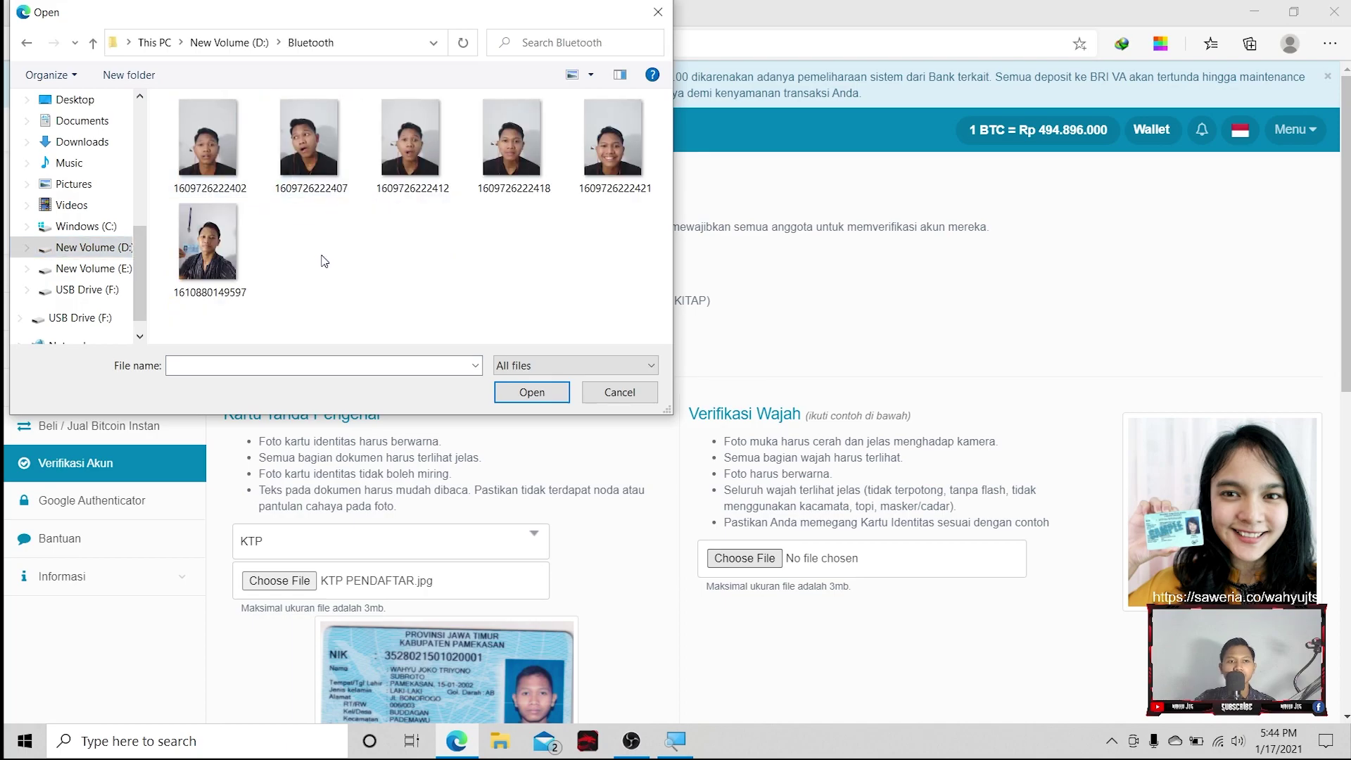
pyautogui.click(208, 243)
pyautogui.click(532, 392)
# Type the applicant's full name into Nama Lengkap.
pyautogui.scroll(-1, 792, 436)
pyautogui.scroll(-6, 791, 437)
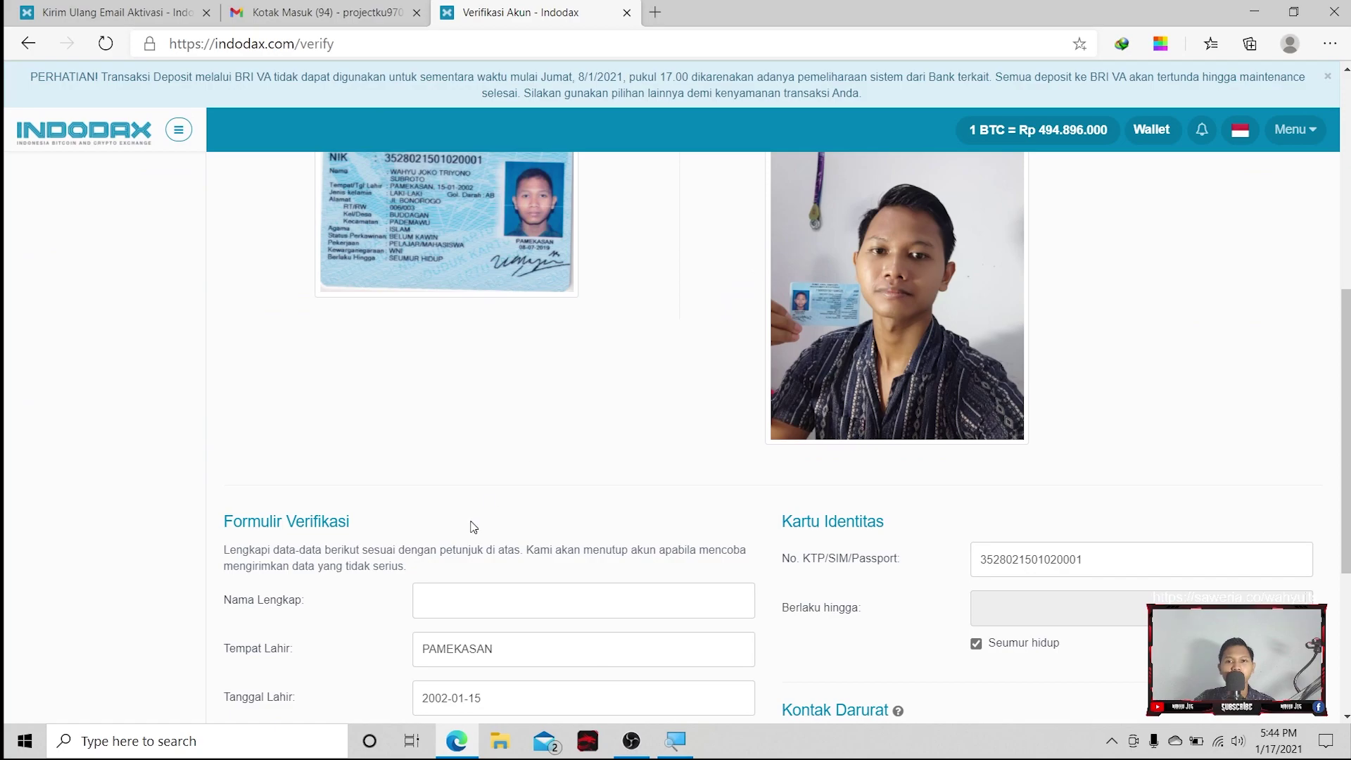
pyautogui.scroll(-4, 475, 526)
pyautogui.click(461, 301)
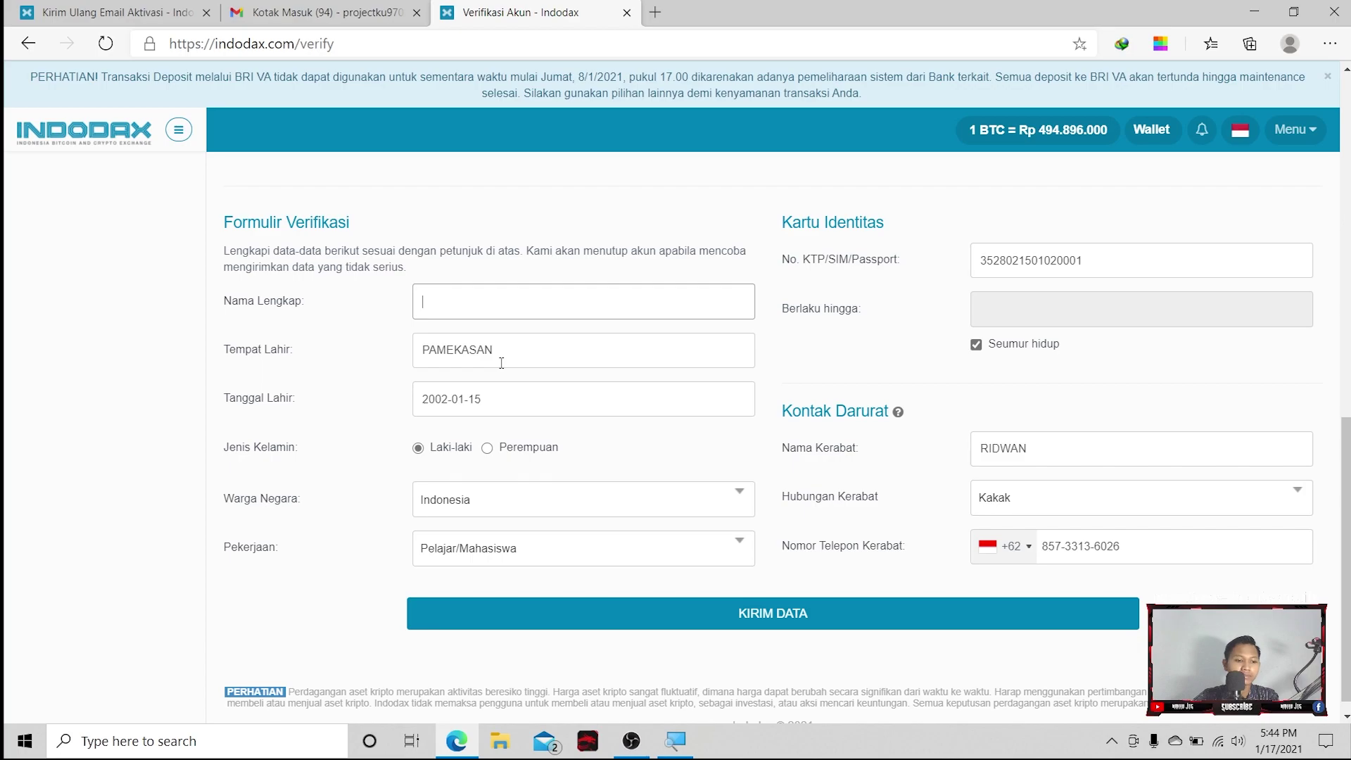
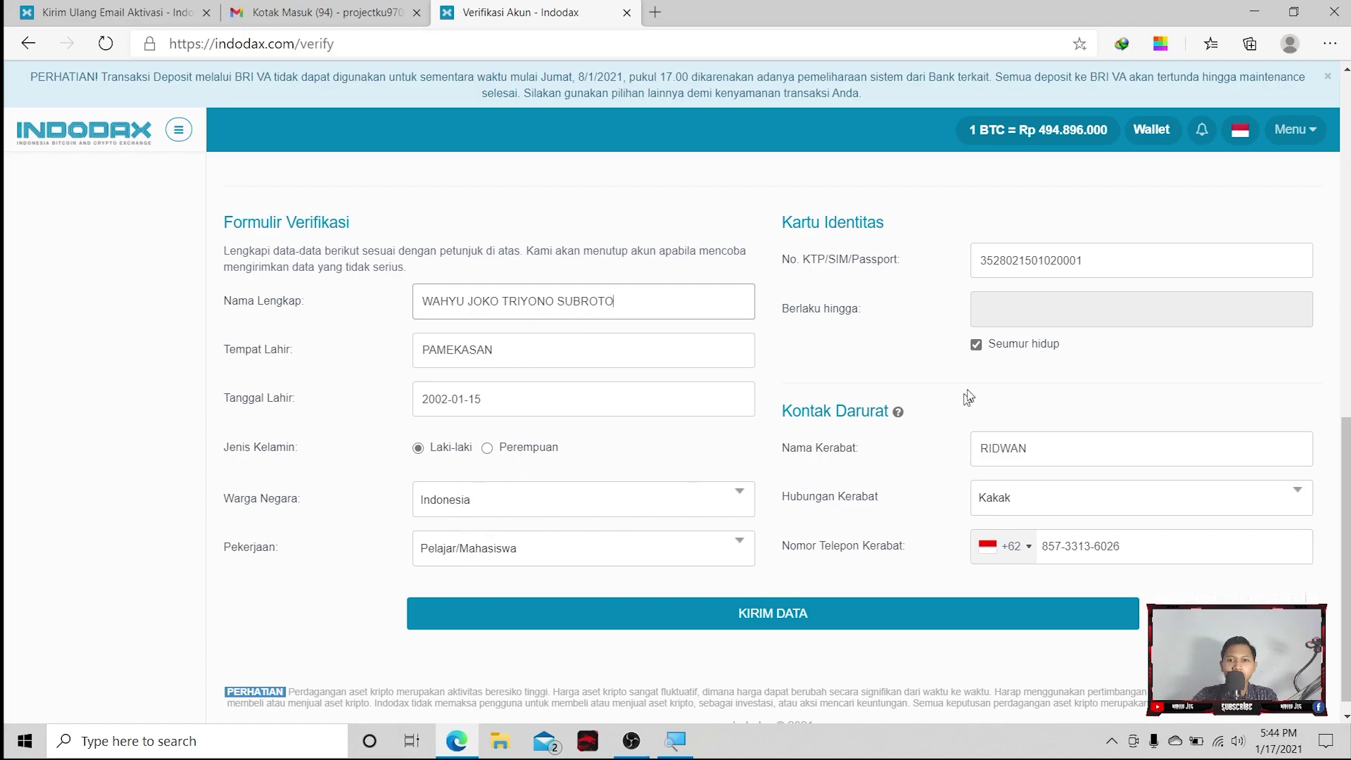
# Submit with KIRIM DATA, which fails with 'Ukuran file terlalu besar', clearing both uploads.
pyautogui.scroll(-1, 970, 450)
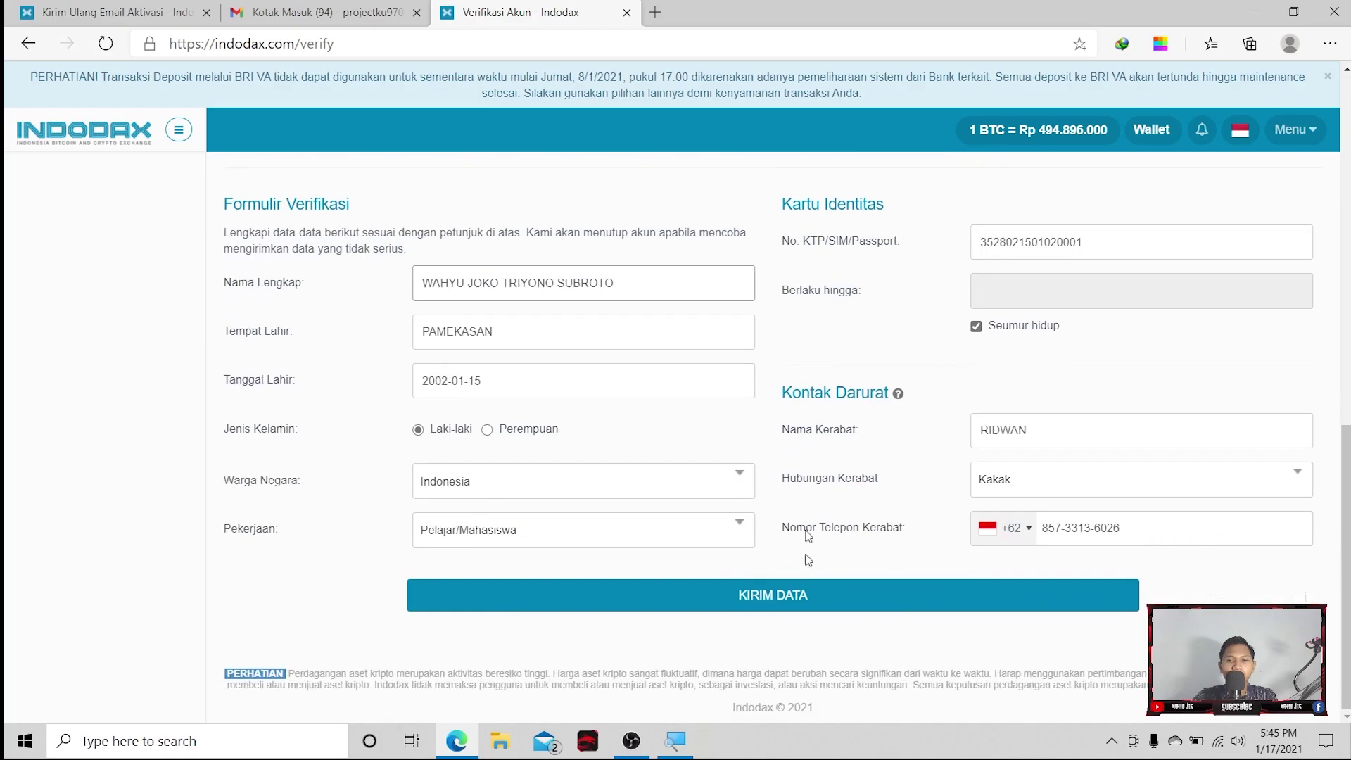
pyautogui.click(805, 594)
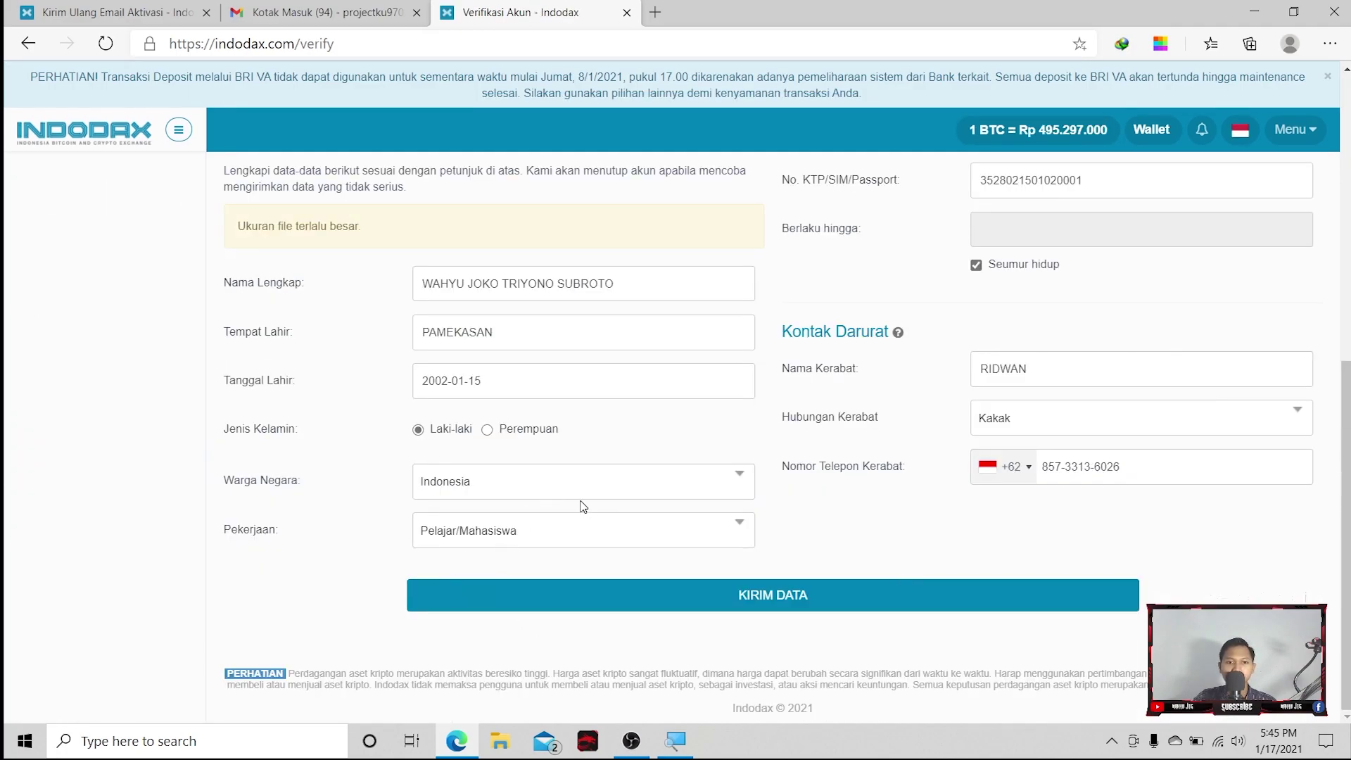
pyautogui.scroll(4, 442, 302)
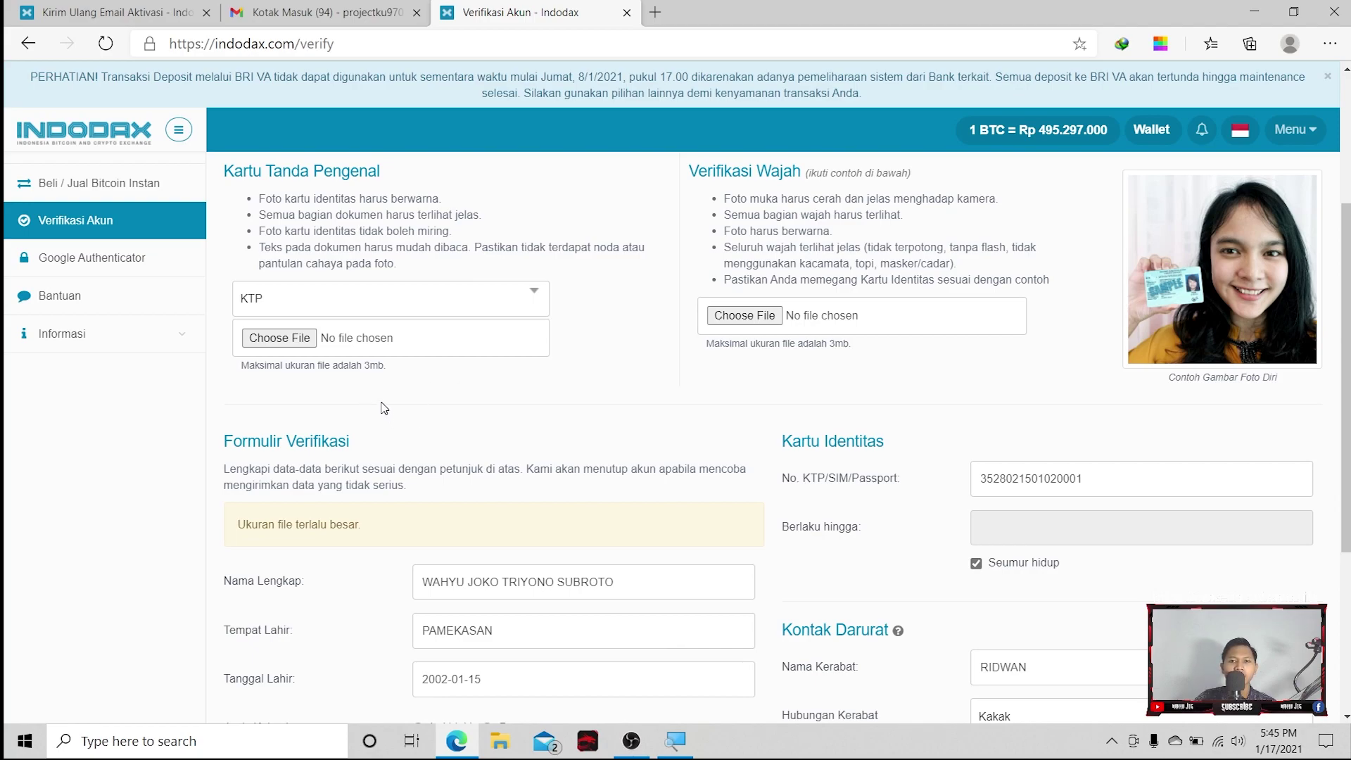
pyautogui.scroll(-3, 347, 493)
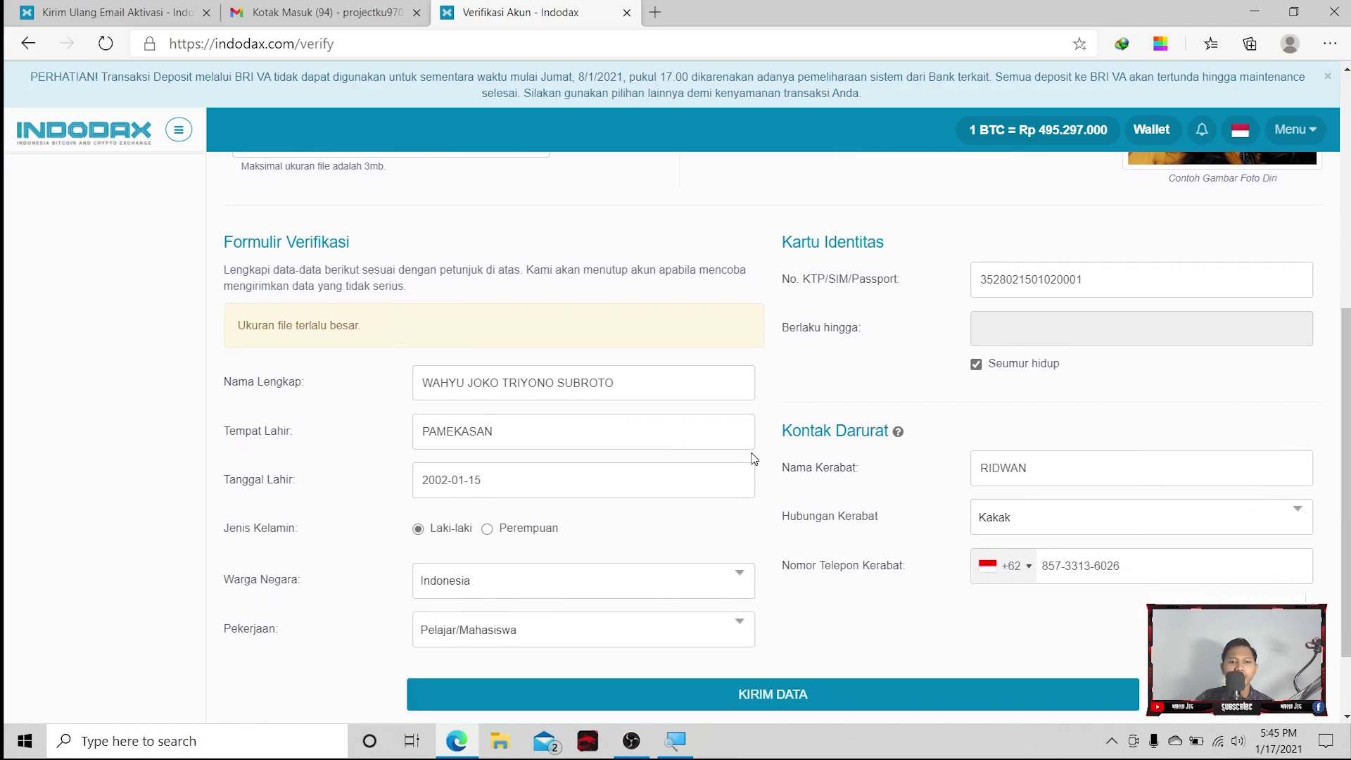
pyautogui.scroll(-2, 752, 458)
pyautogui.scroll(6, 587, 433)
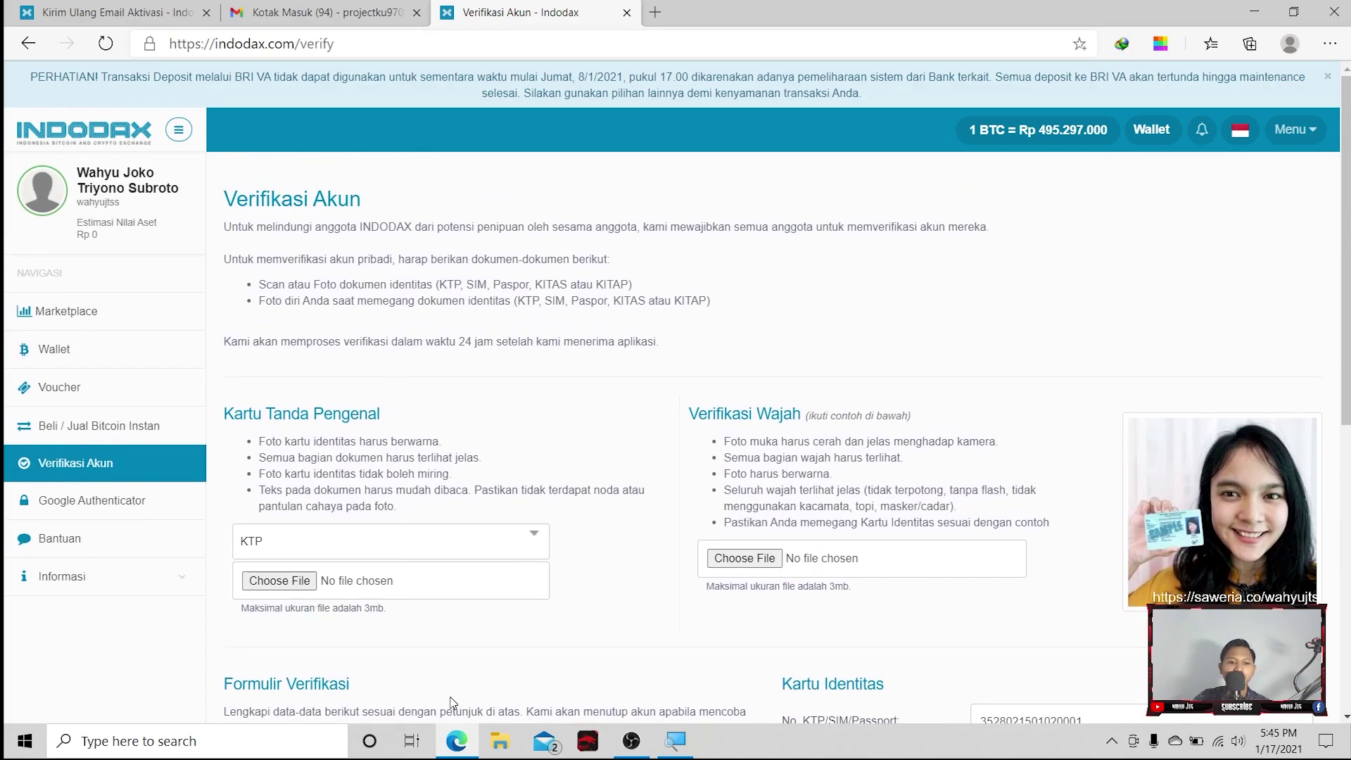
# Check in File Explorer that KTP PENDAFTAR.jpg on USB Drive (F:) is 291 KB.
pyautogui.click(498, 739)
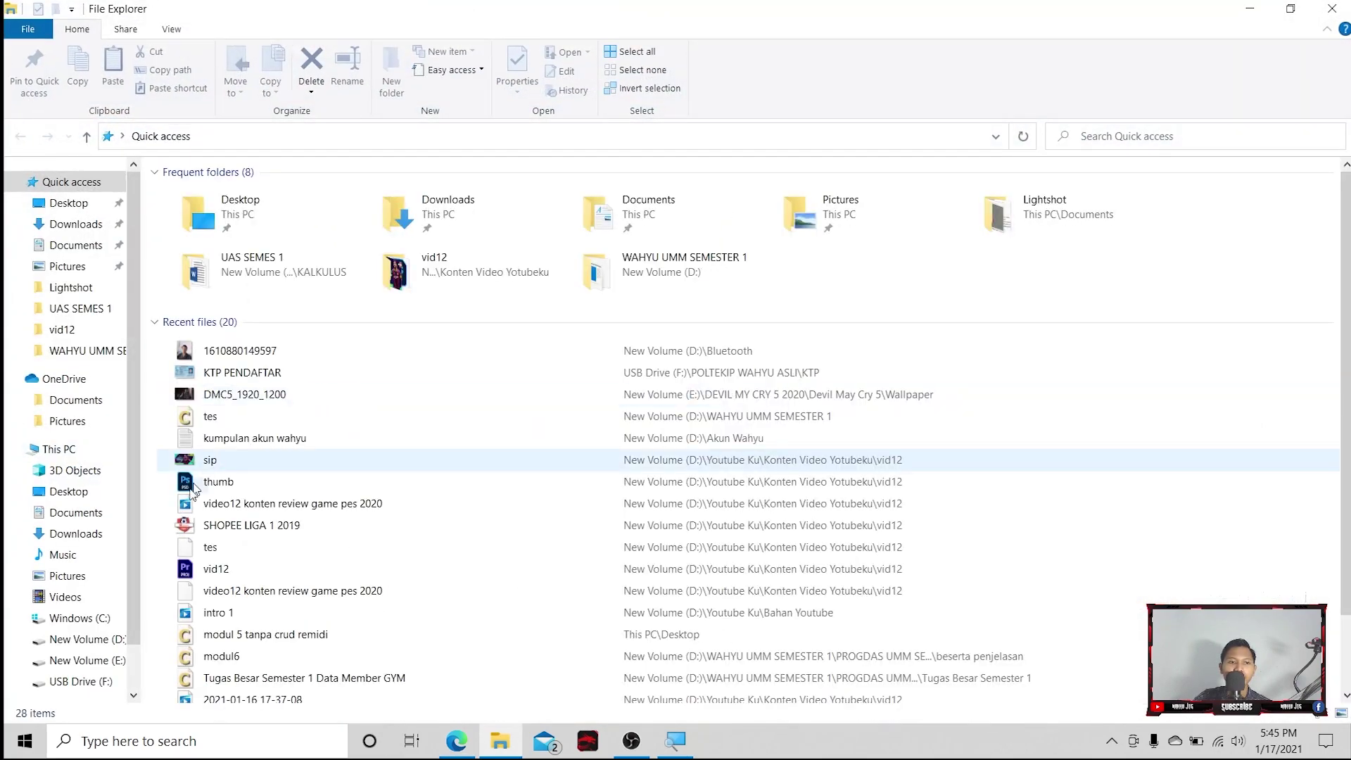
pyautogui.click(85, 639)
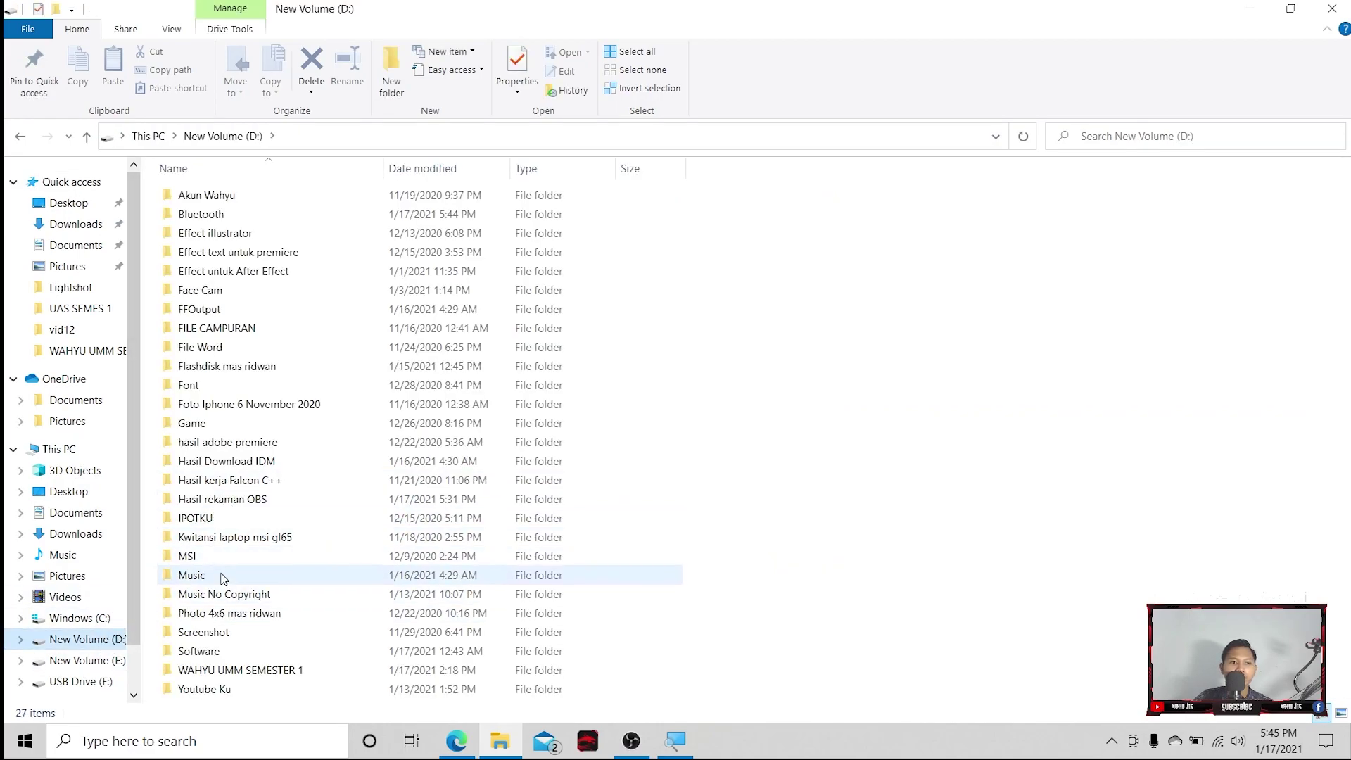
pyautogui.click(100, 683)
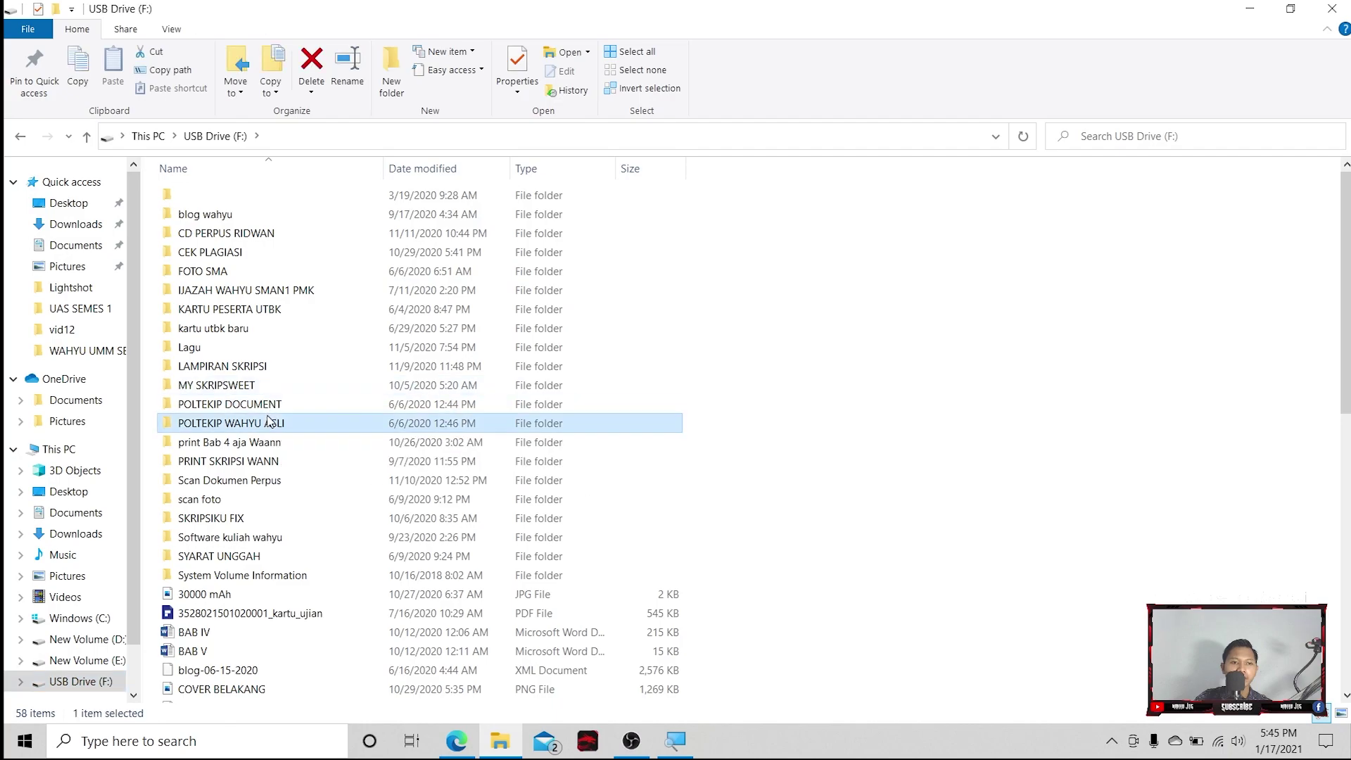
pyautogui.doubleClick(236, 423)
pyautogui.doubleClick(227, 271)
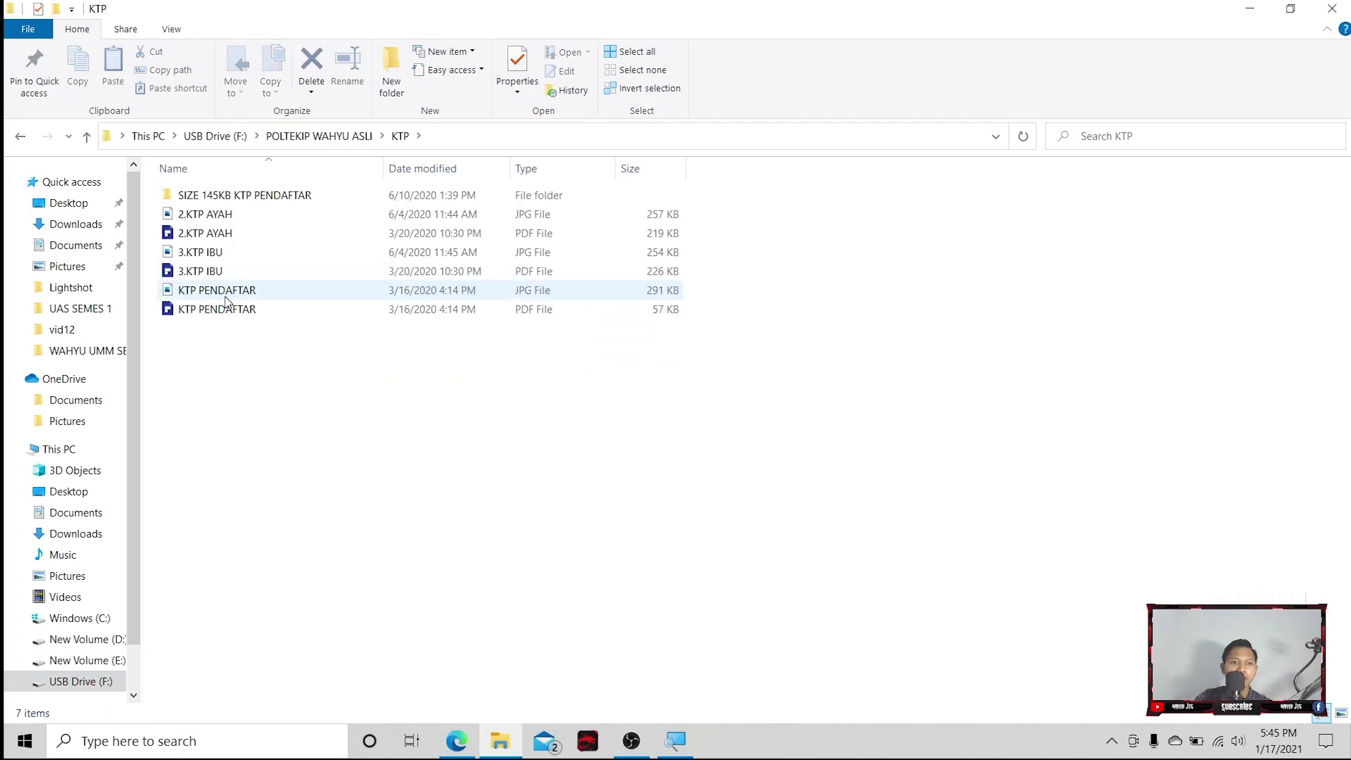
pyautogui.click(232, 292)
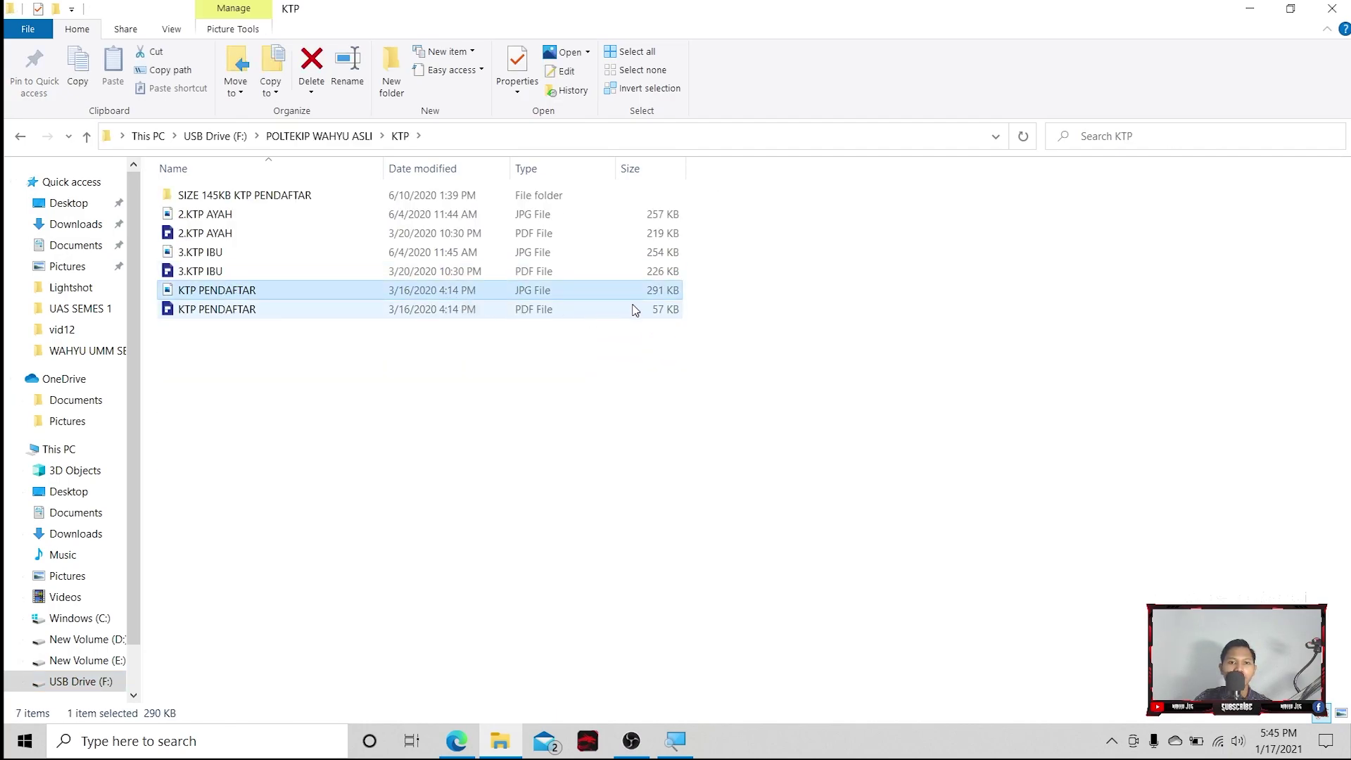
pyautogui.click(1248, 15)
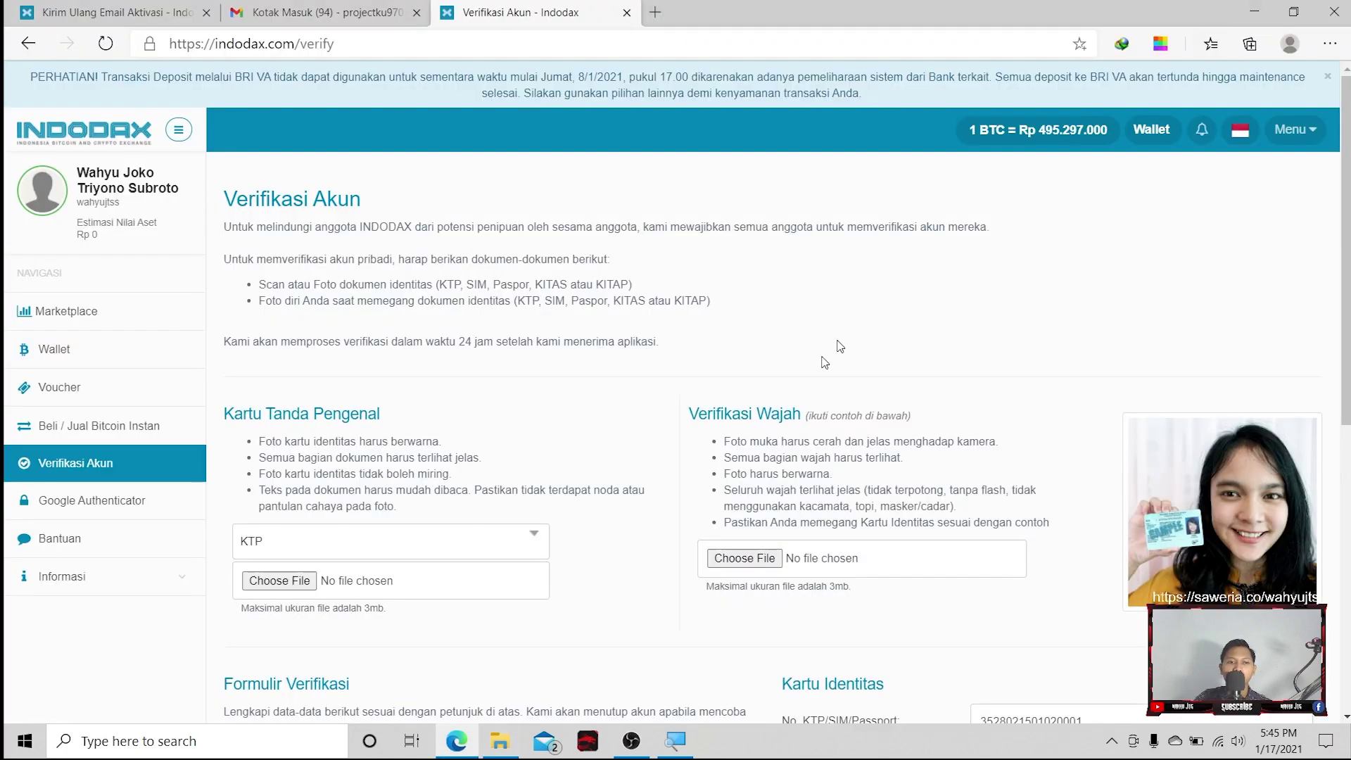
# Attach KTP PENDAFTAR.jpg from the KTP folder on USB Drive (F:) as the identity card photo.
pyautogui.click(310, 588)
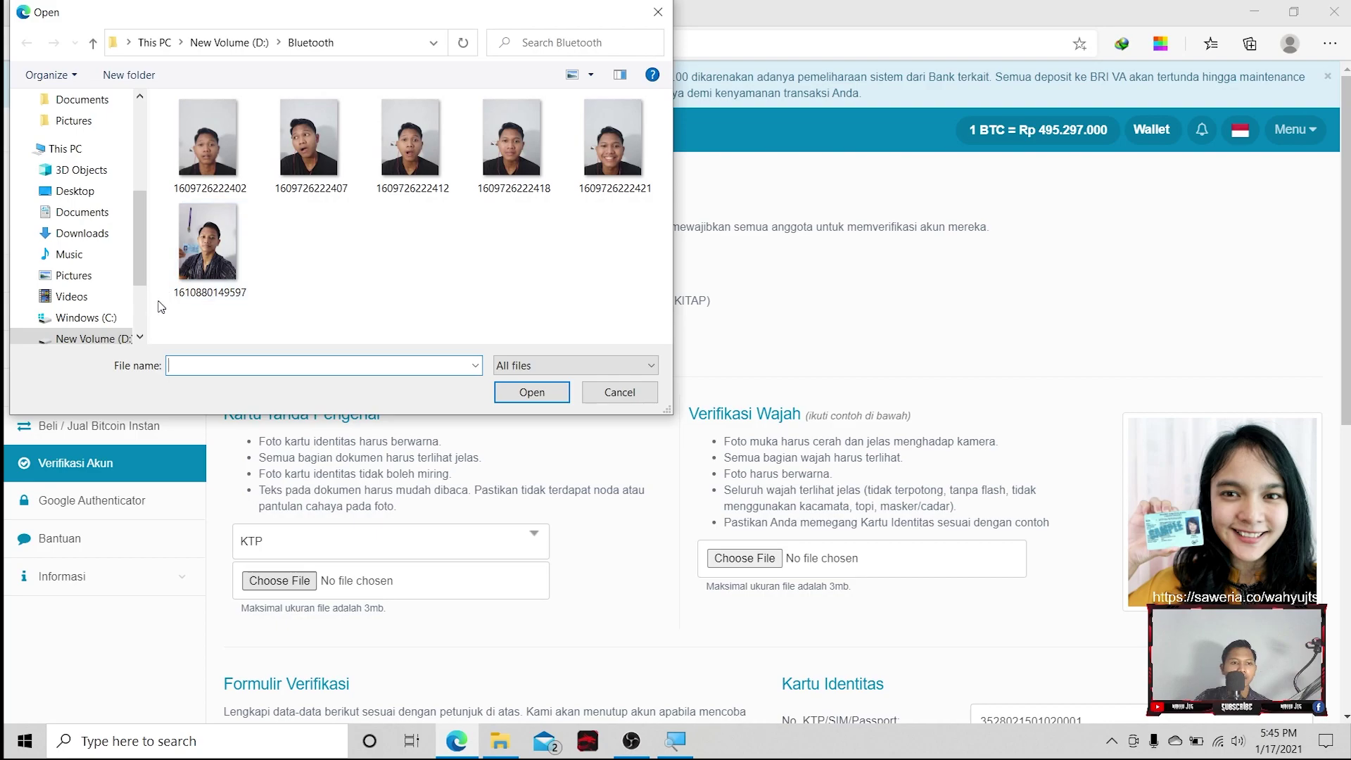
pyautogui.scroll(-2, 77, 282)
pyautogui.click(80, 296)
pyautogui.scroll(-3, 360, 282)
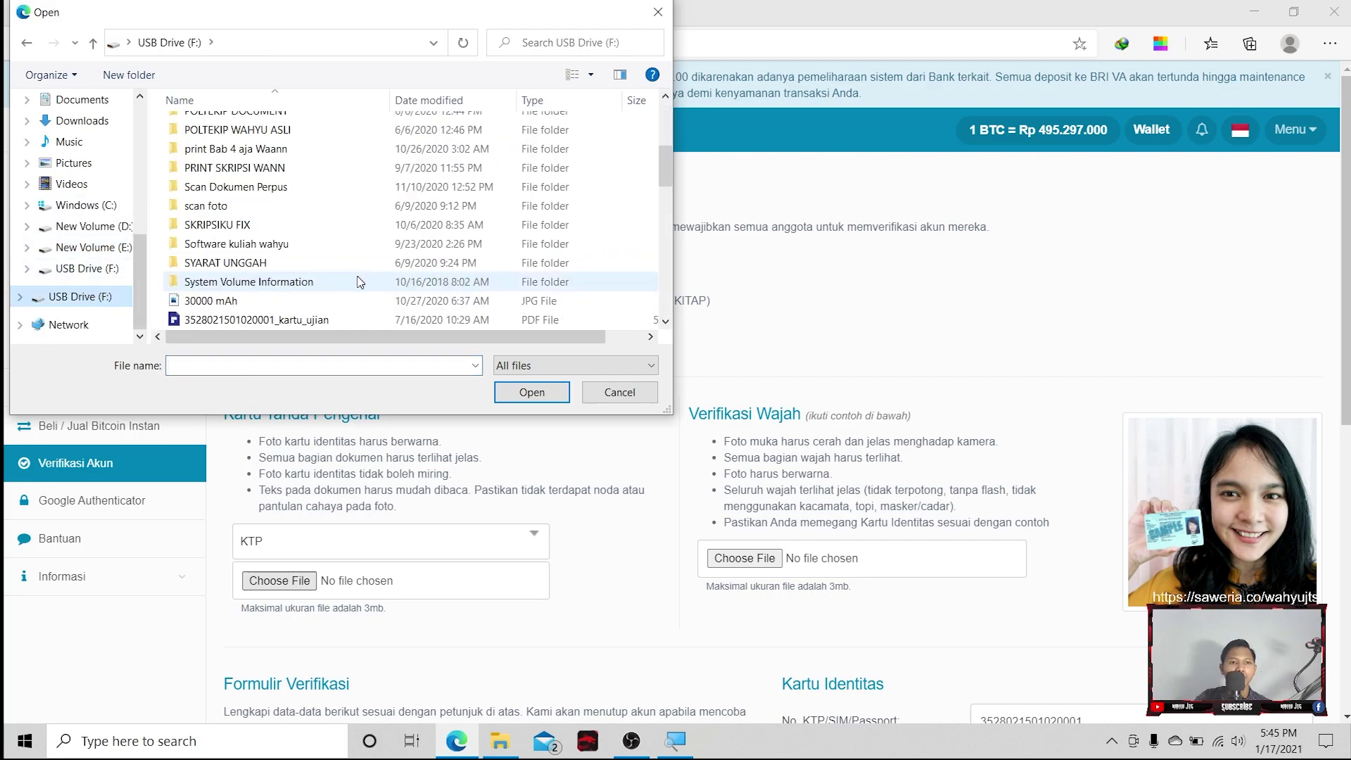
pyautogui.scroll(-3, 359, 281)
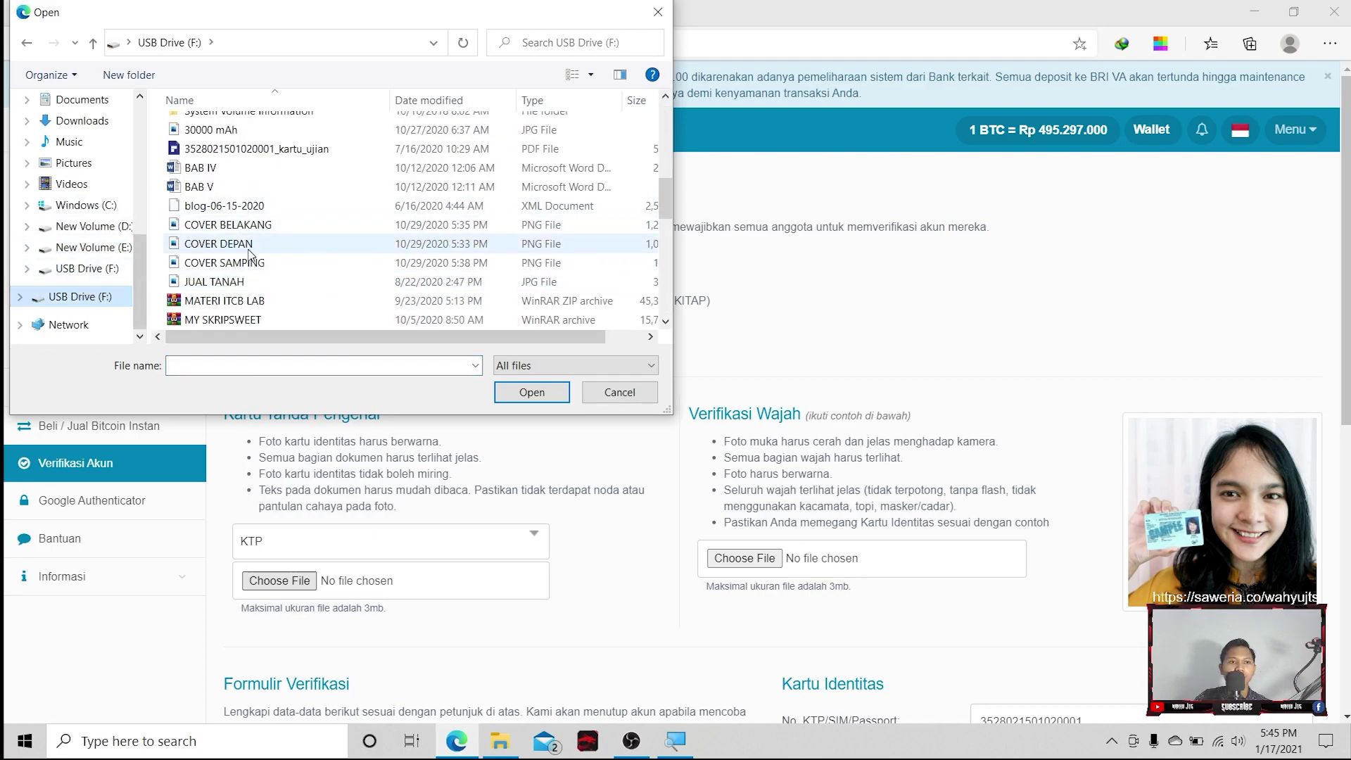
pyautogui.scroll(5, 250, 254)
pyautogui.click(303, 294)
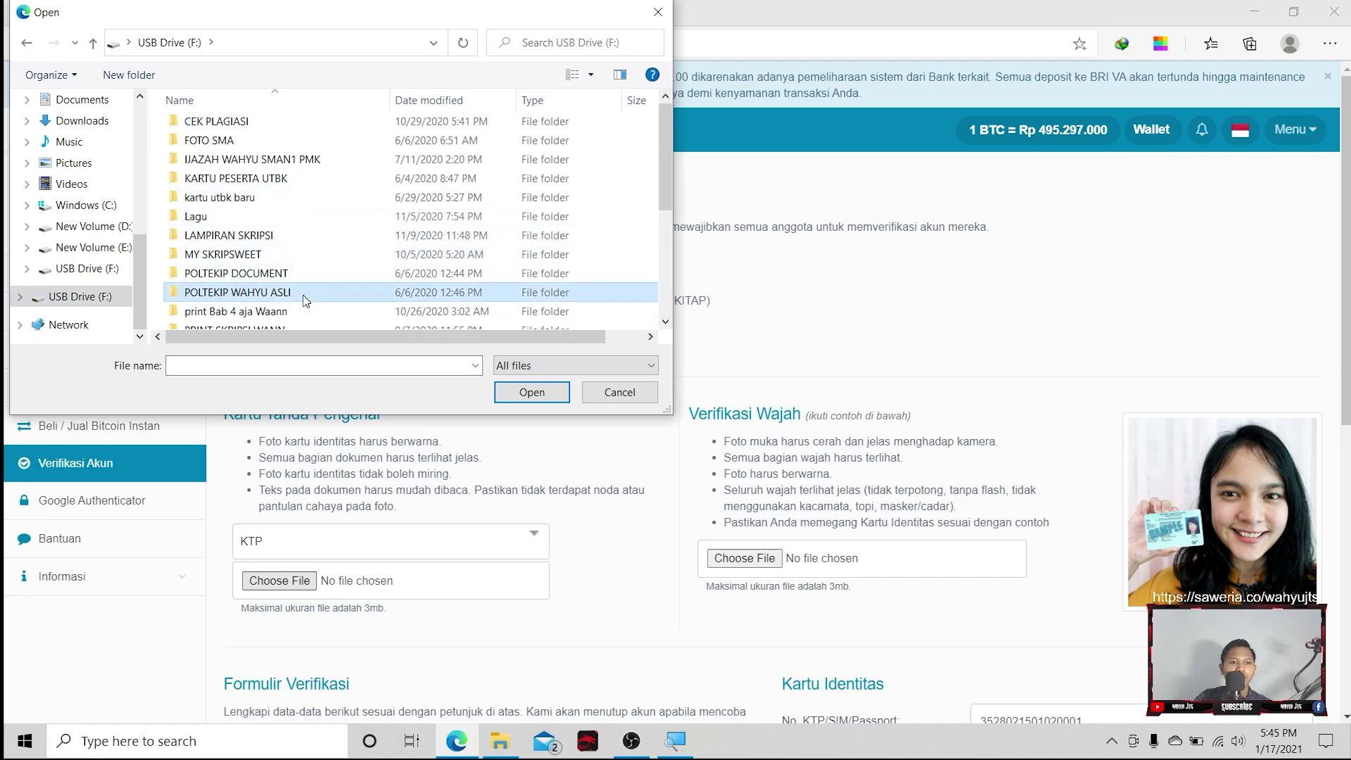
pyautogui.doubleClick(306, 300)
pyautogui.doubleClick(237, 202)
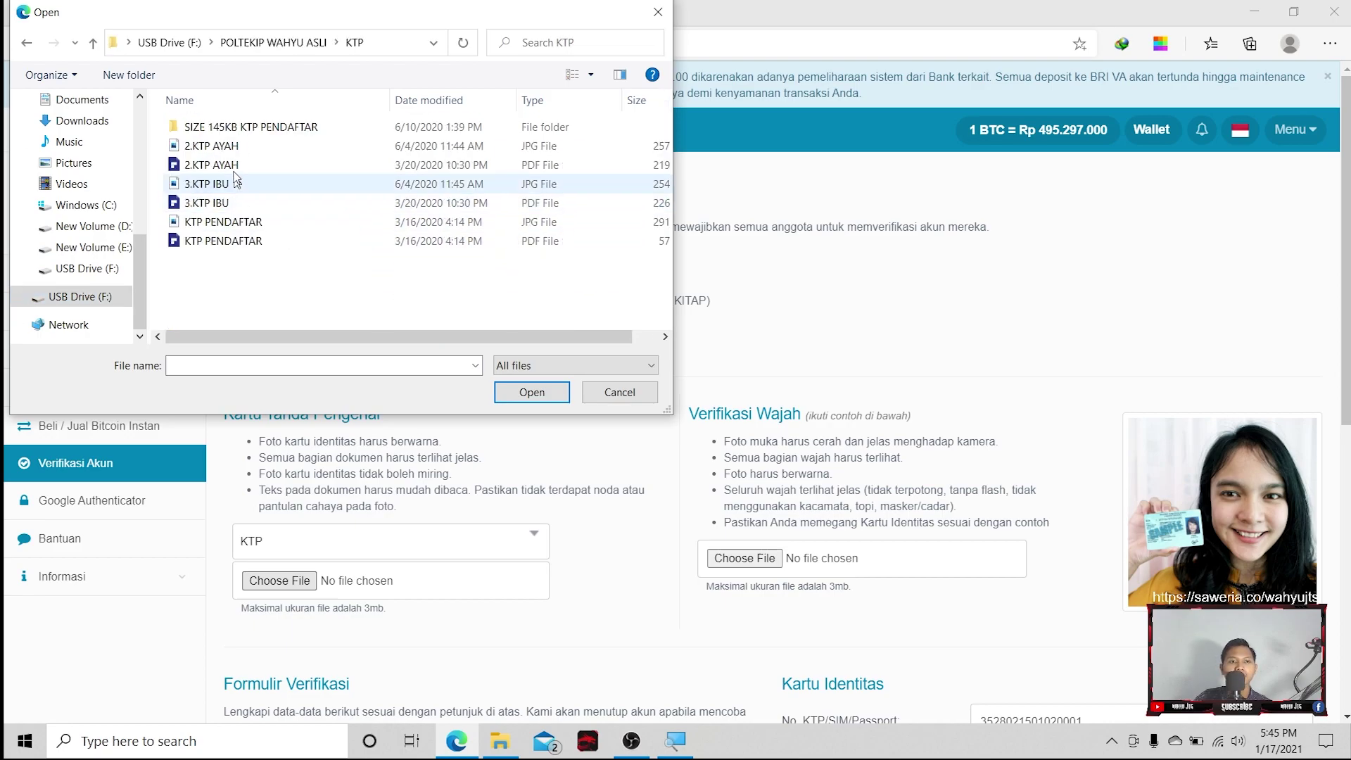
pyautogui.click(239, 223)
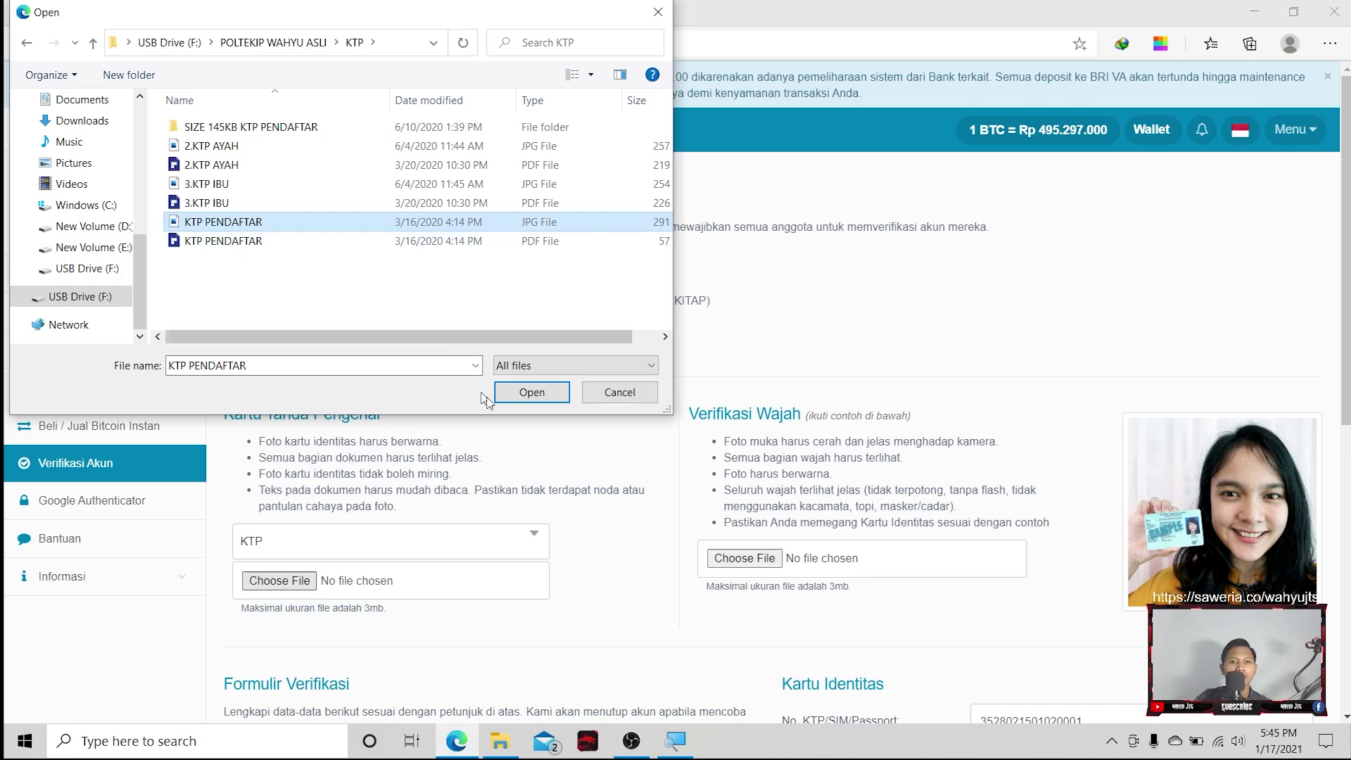
pyautogui.click(524, 393)
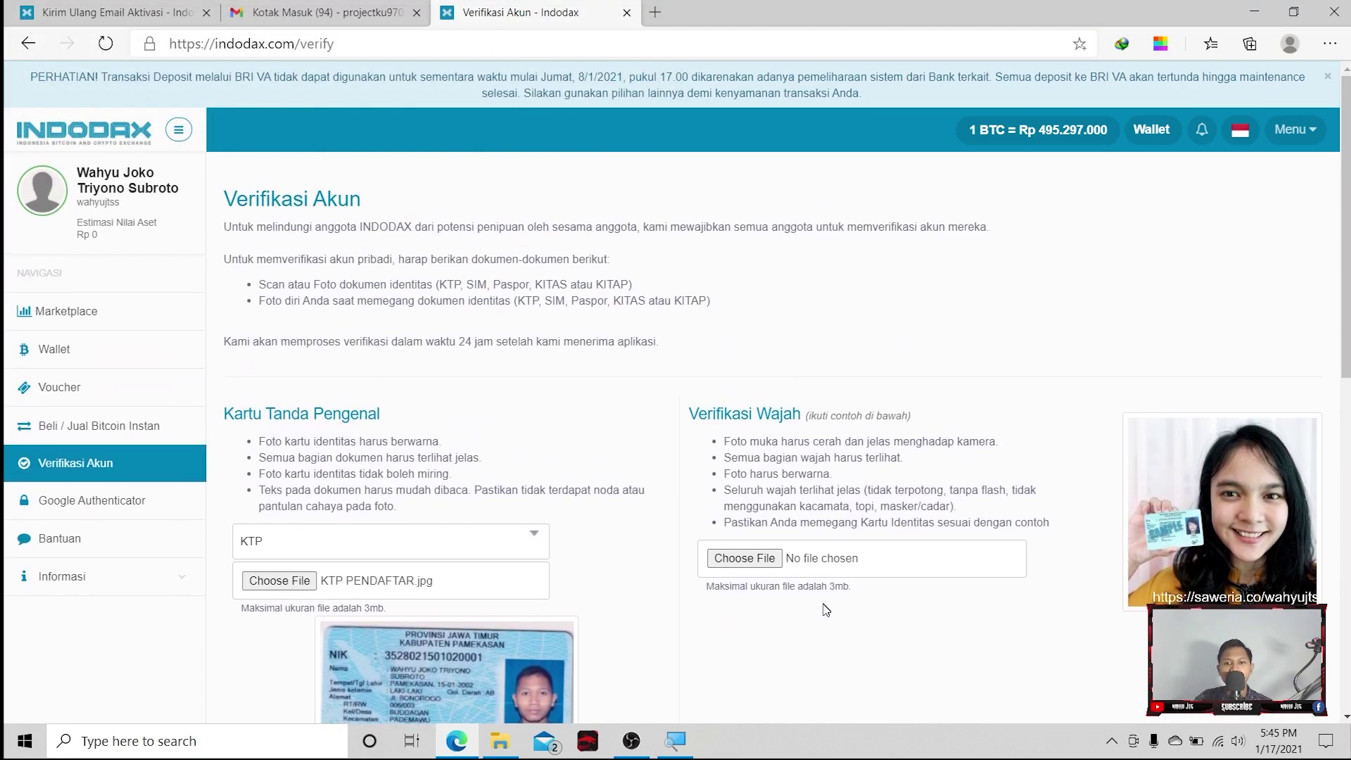
pyautogui.click(501, 741)
pyautogui.click(105, 639)
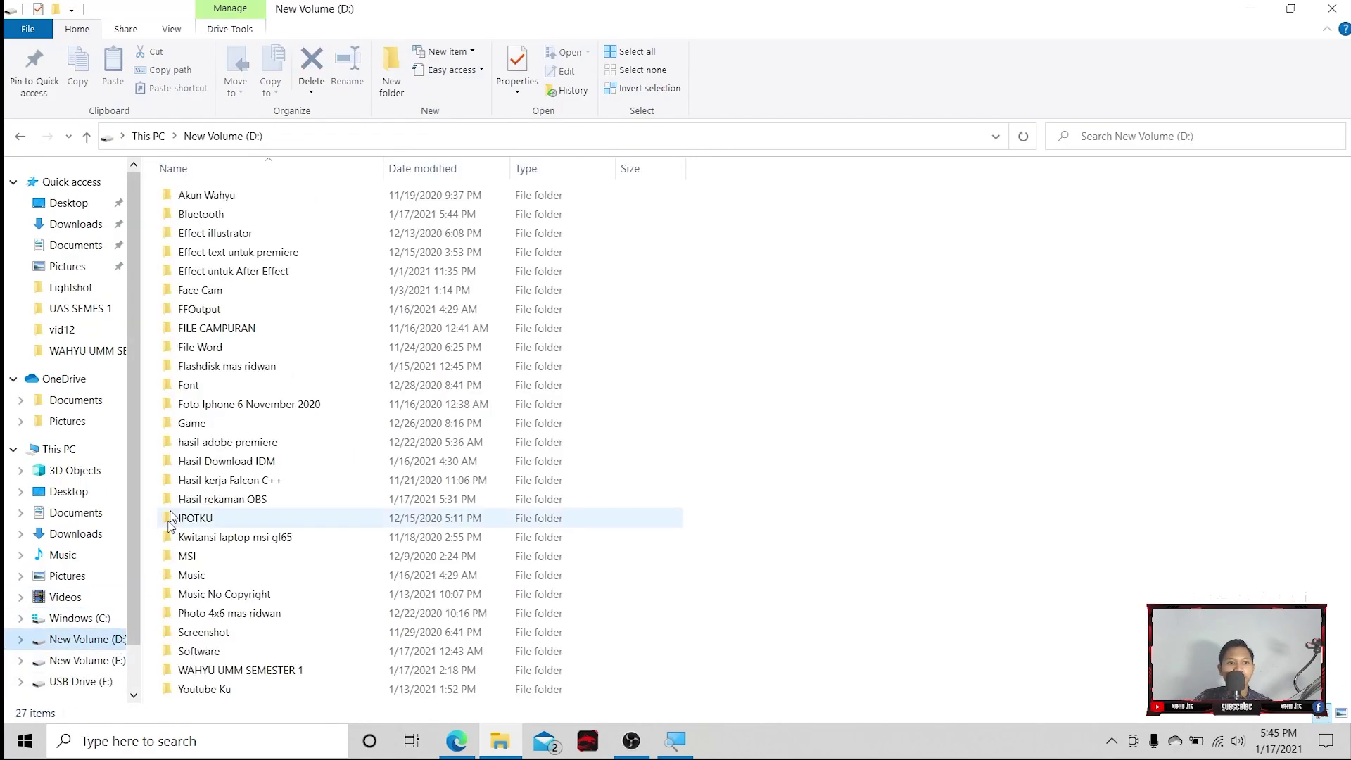
pyautogui.doubleClick(211, 215)
pyautogui.click(718, 223)
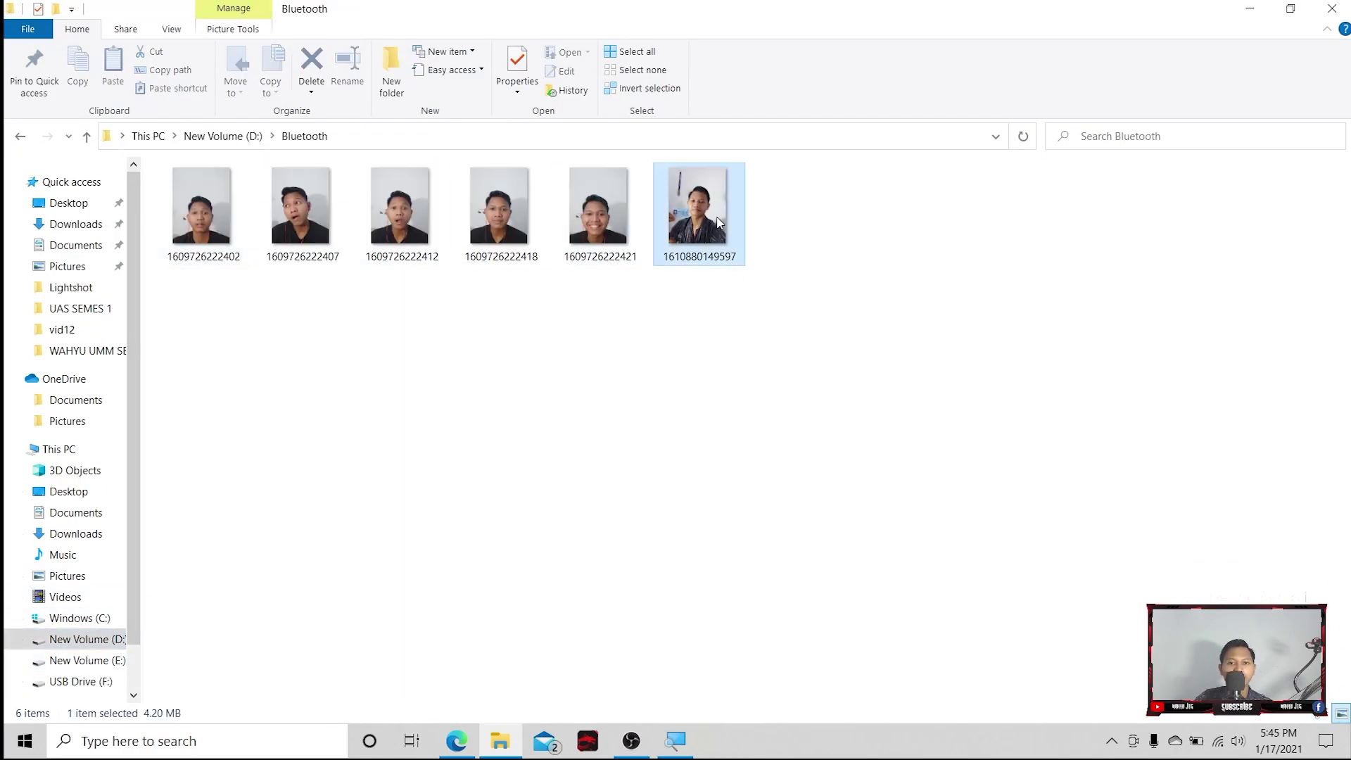
pyautogui.click(467, 743)
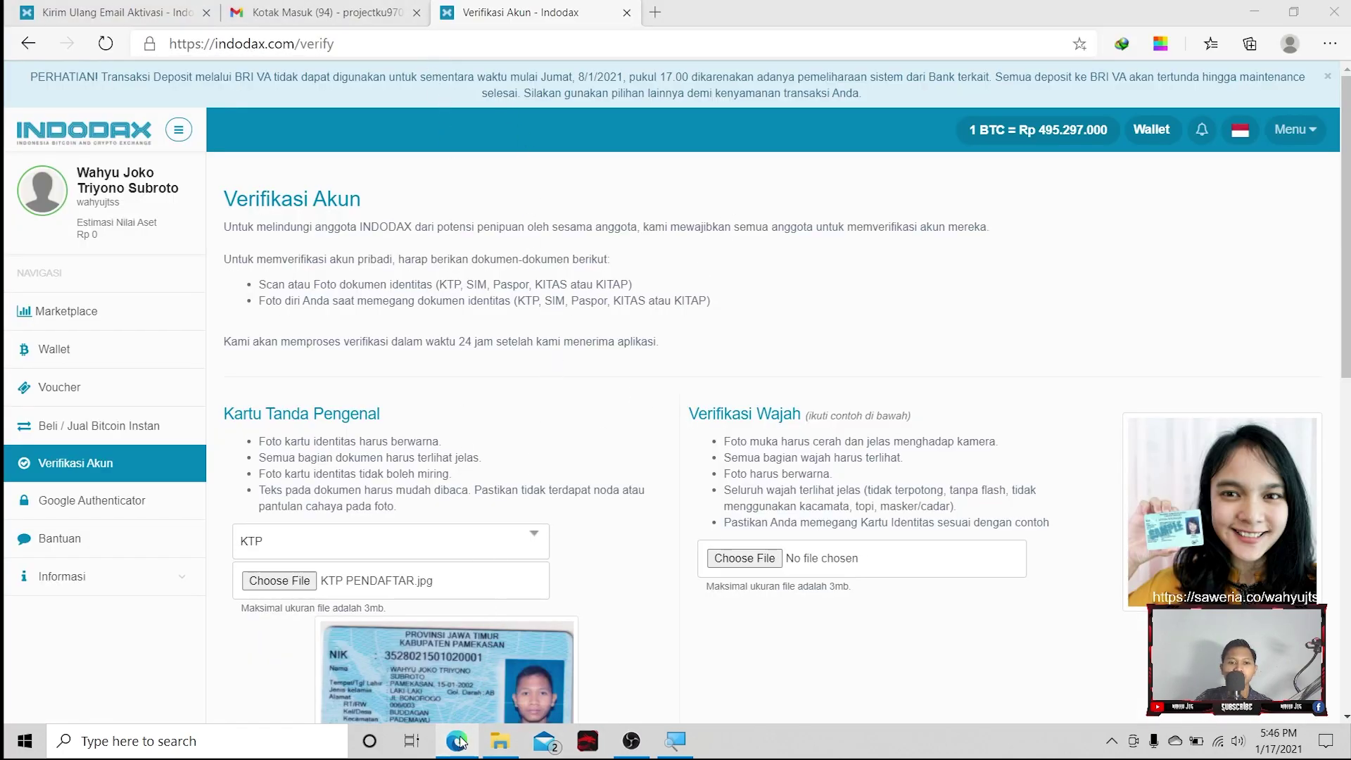
pyautogui.hotkey('alt', 'Tab')
pyautogui.rightClick(734, 192)
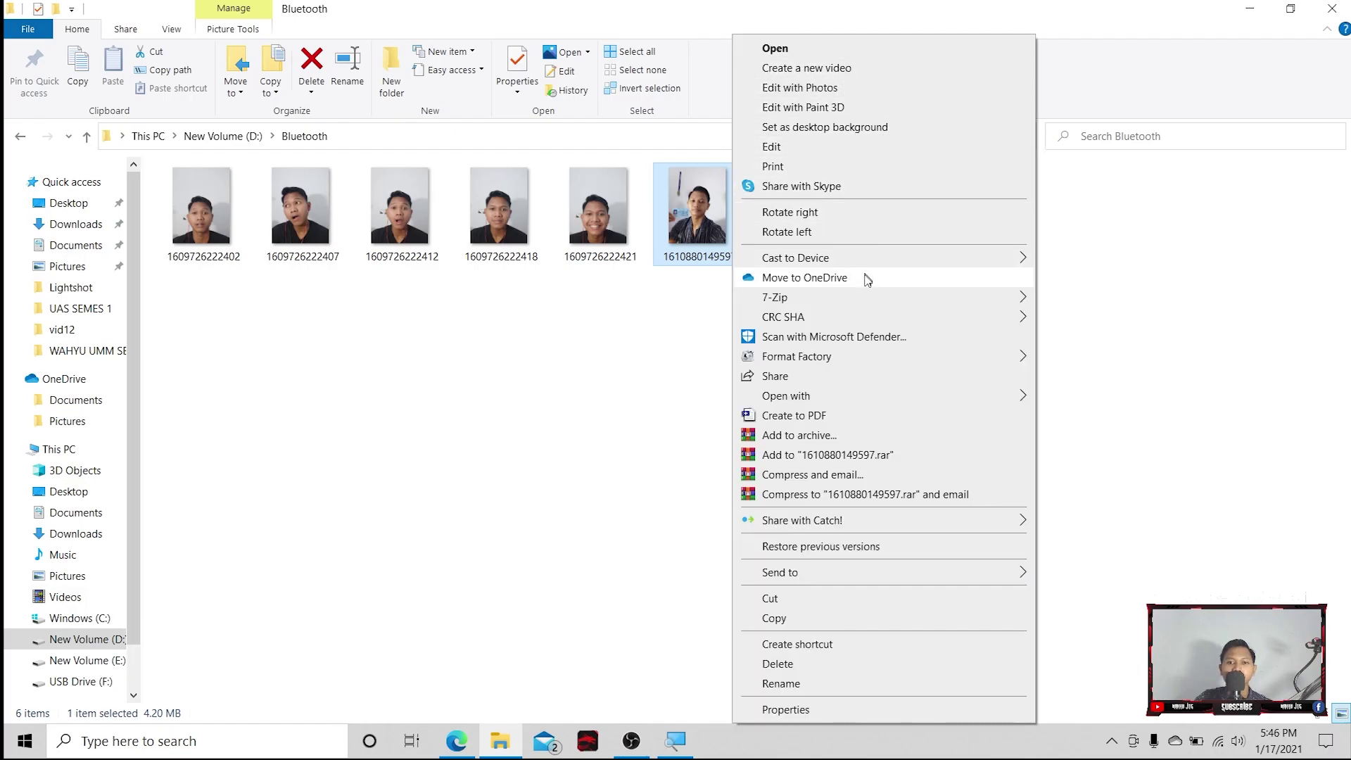
pyautogui.click(609, 491)
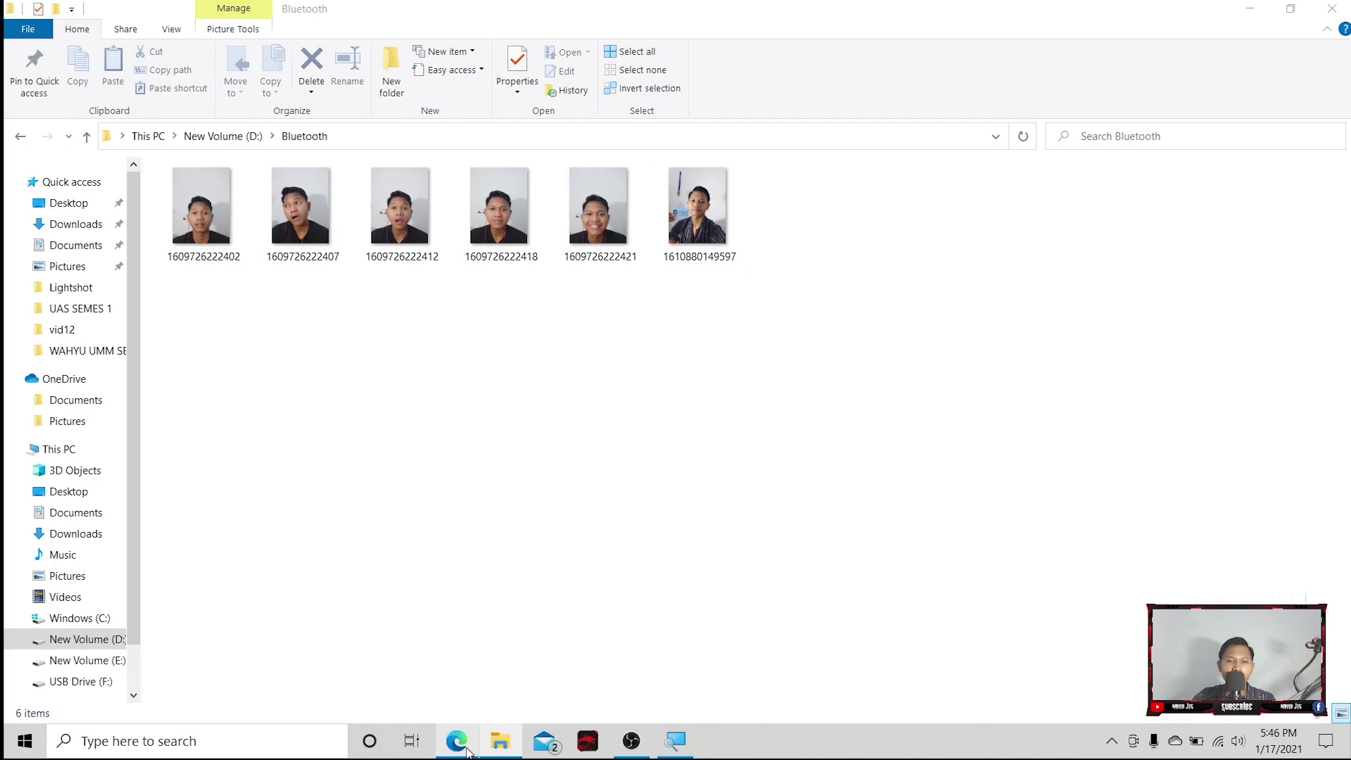
pyautogui.click(467, 751)
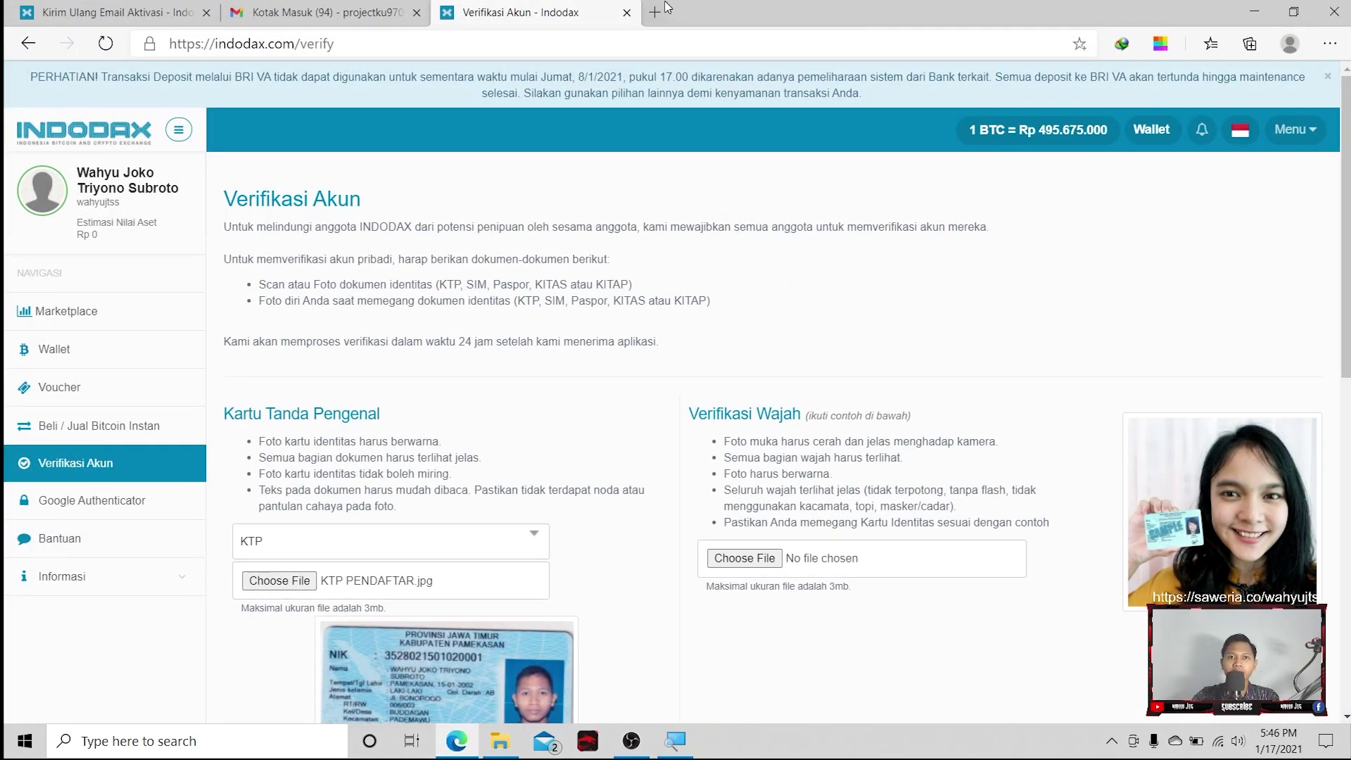
# In a new tab, search the web for 'comprees jpg'.
pyautogui.click(664, 7)
pyautogui.write('COM\\\\')
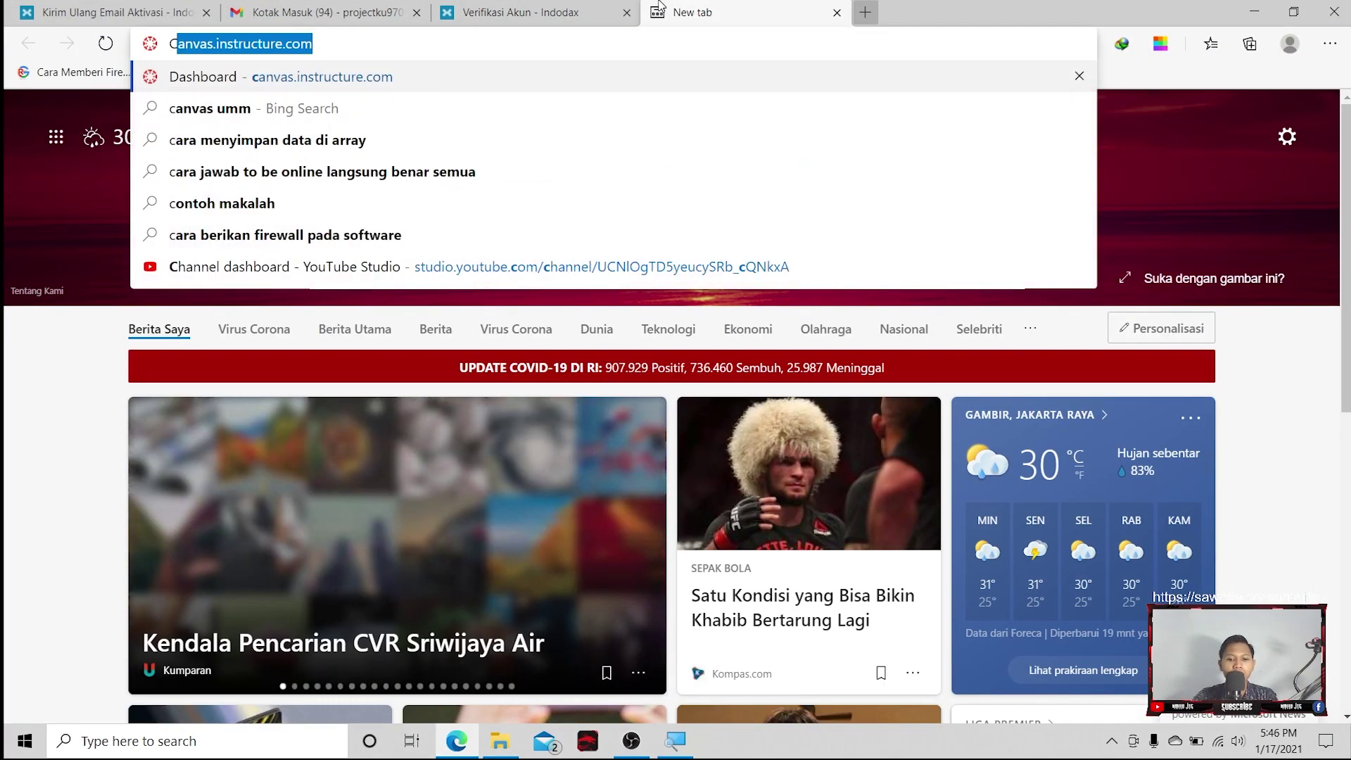
pyautogui.press('BackSpace')
pyautogui.press('BackSpace')
pyautogui.press('BackSpace')
pyautogui.press('BackSpace')
pyautogui.press('BackSpace')
pyautogui.press('BackSpace')
pyautogui.write('comprees')
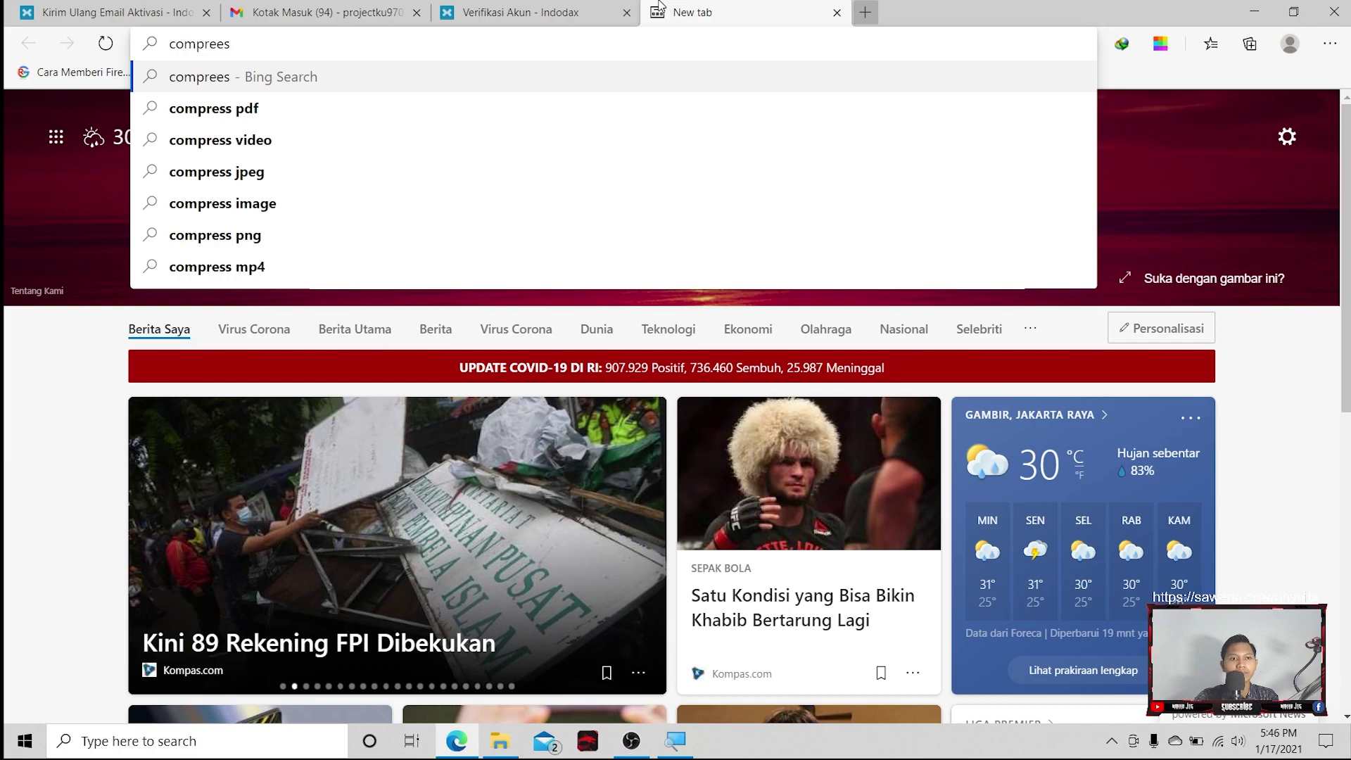
pyautogui.write(' jpg')
pyautogui.press('Return')
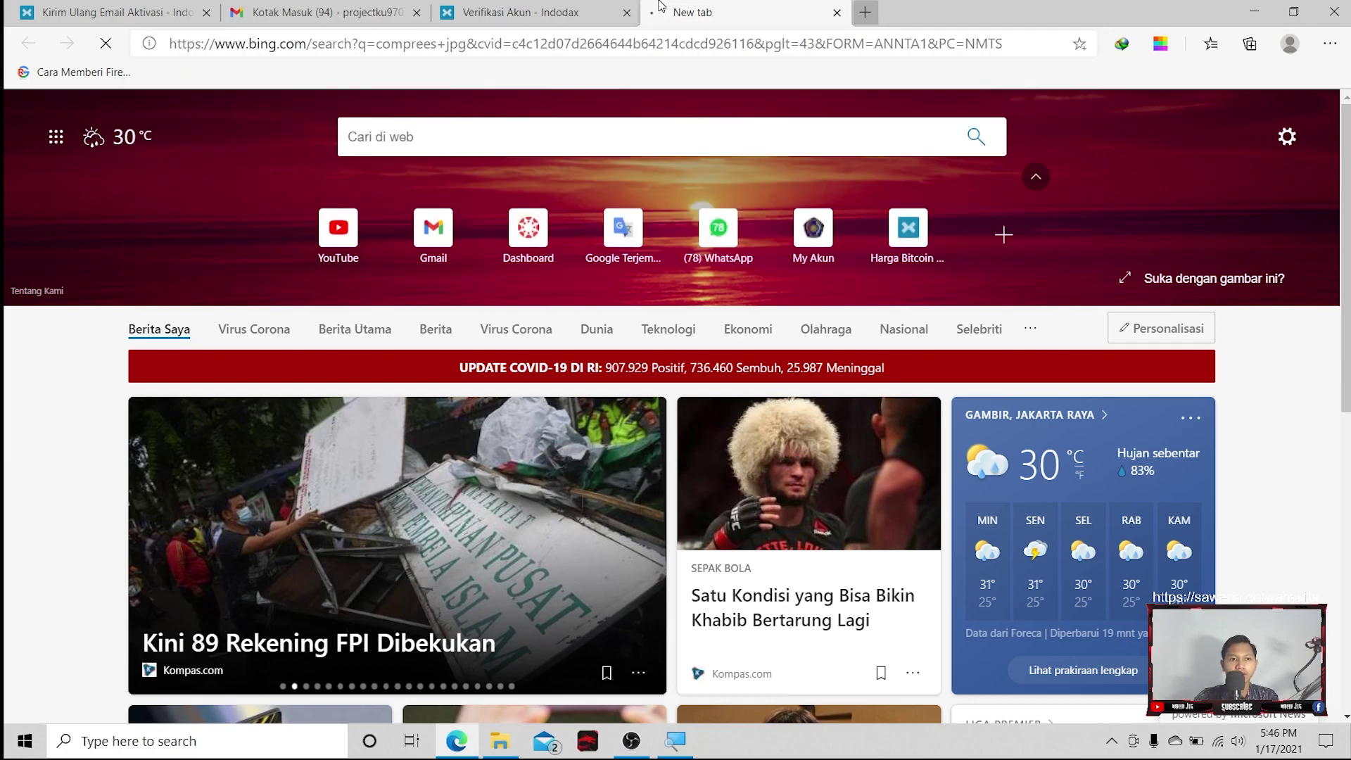
# Open the compressjpeg.com result in its own tab and switch to it.
pyautogui.rightClick(332, 219)
pyautogui.press('Escape')
pyautogui.middleClick(408, 243)
pyautogui.click(961, 12)
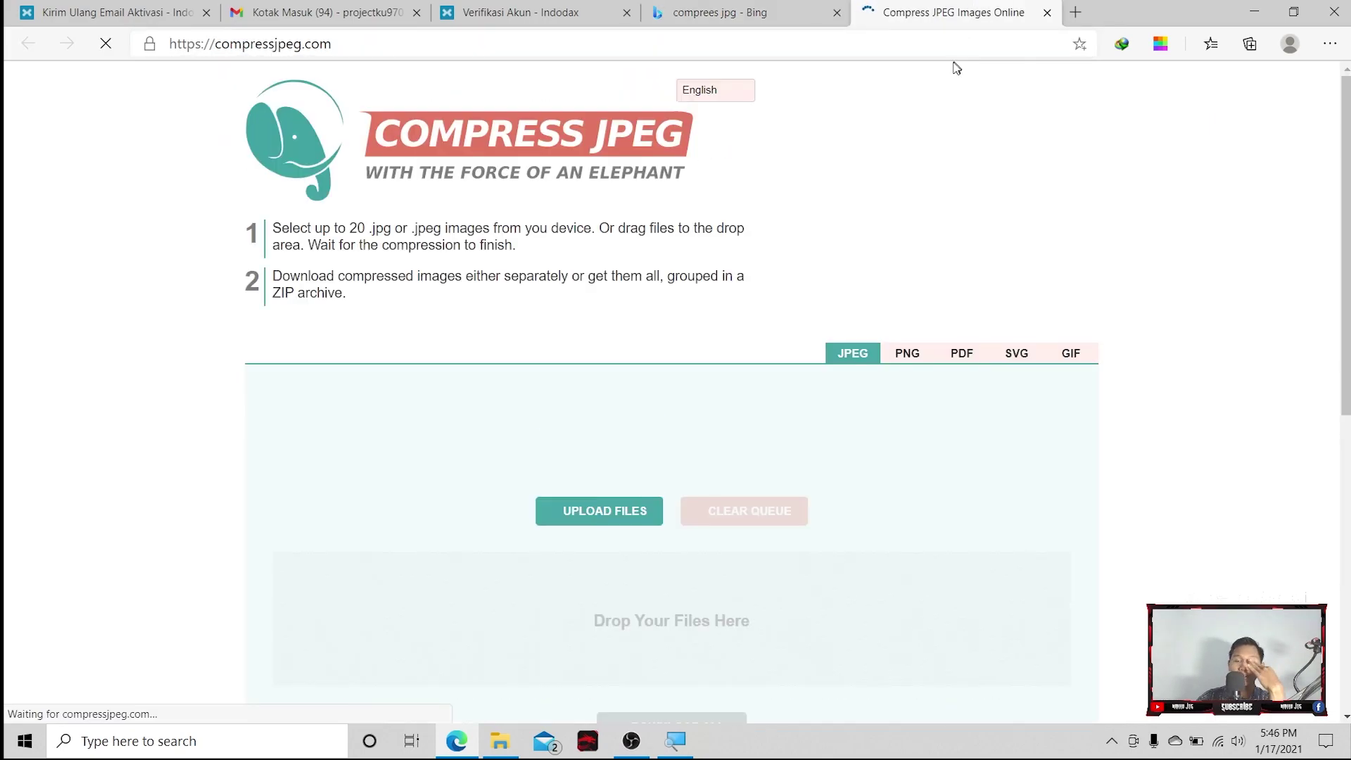
pyautogui.scroll(-1, 846, 487)
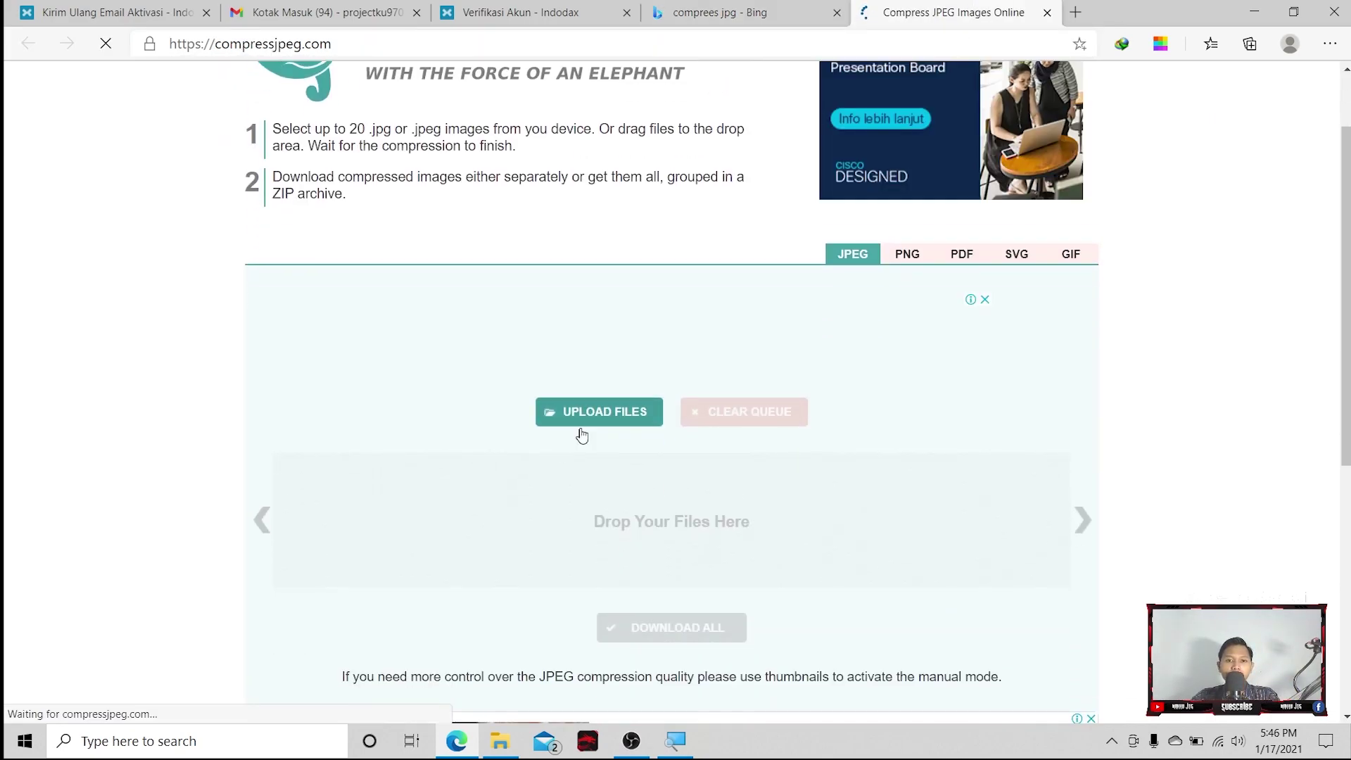
pyautogui.click(567, 413)
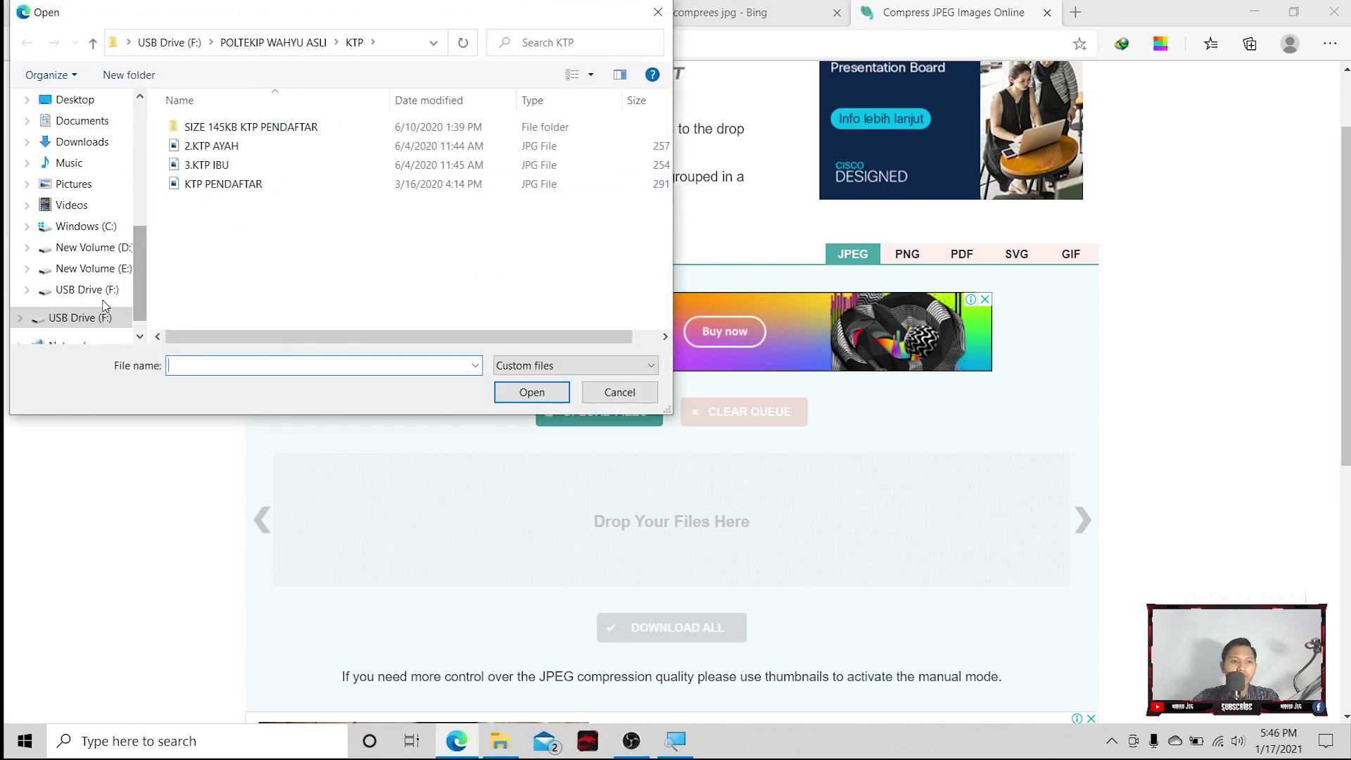
pyautogui.click(81, 247)
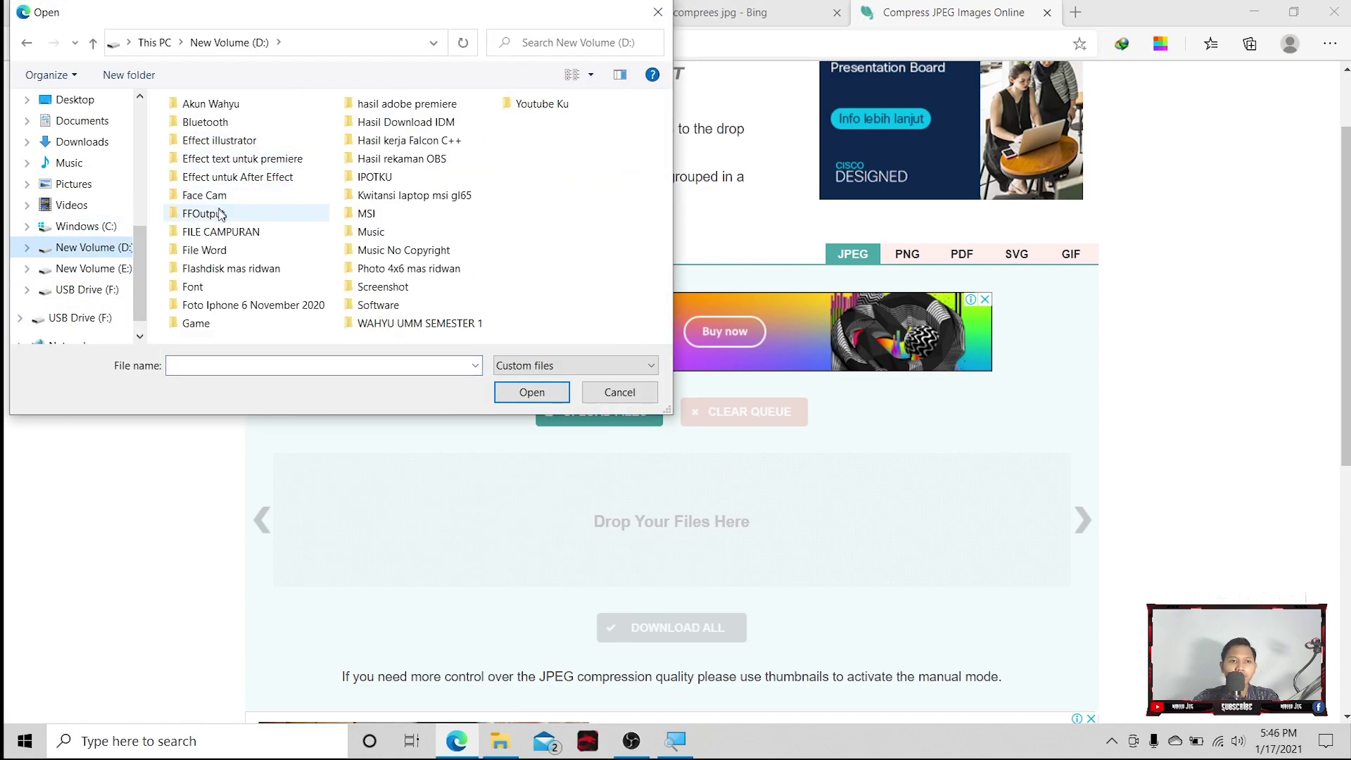
pyautogui.doubleClick(212, 124)
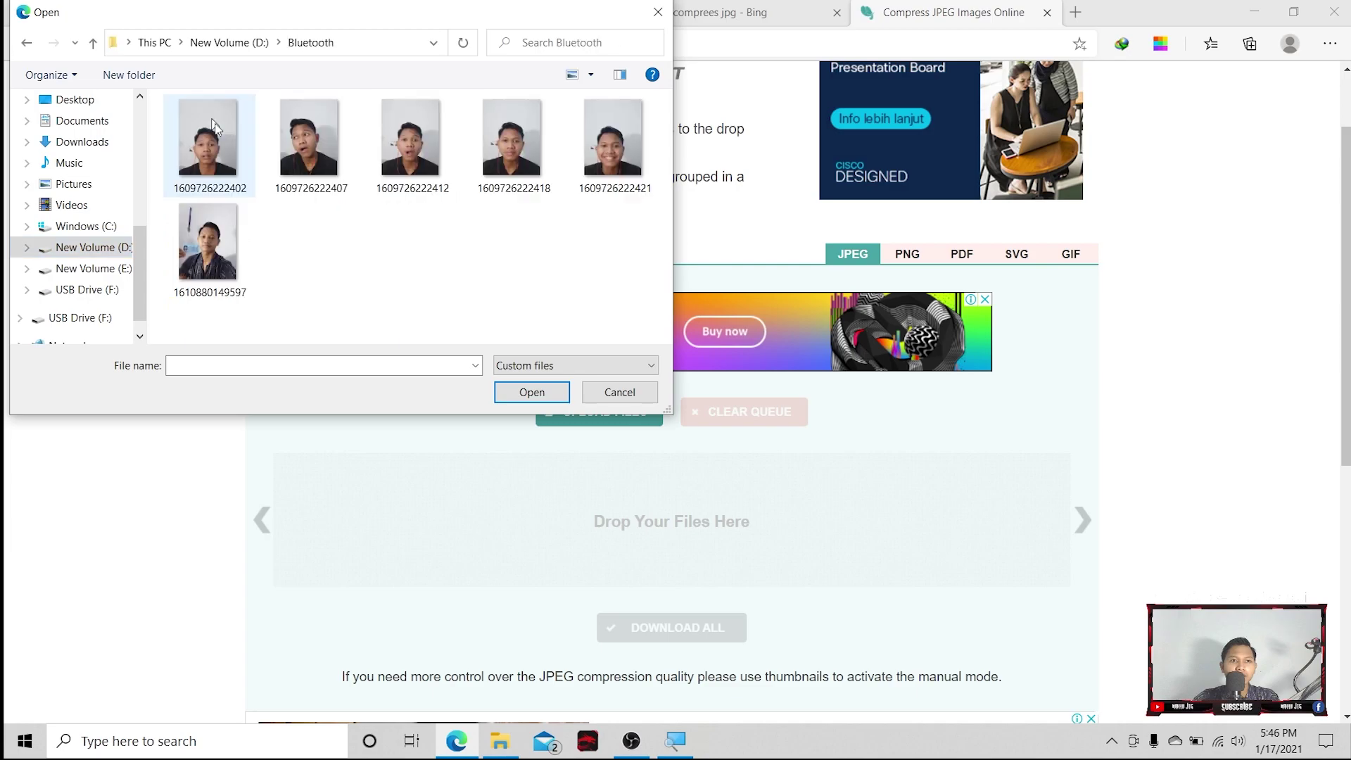
pyautogui.doubleClick(208, 266)
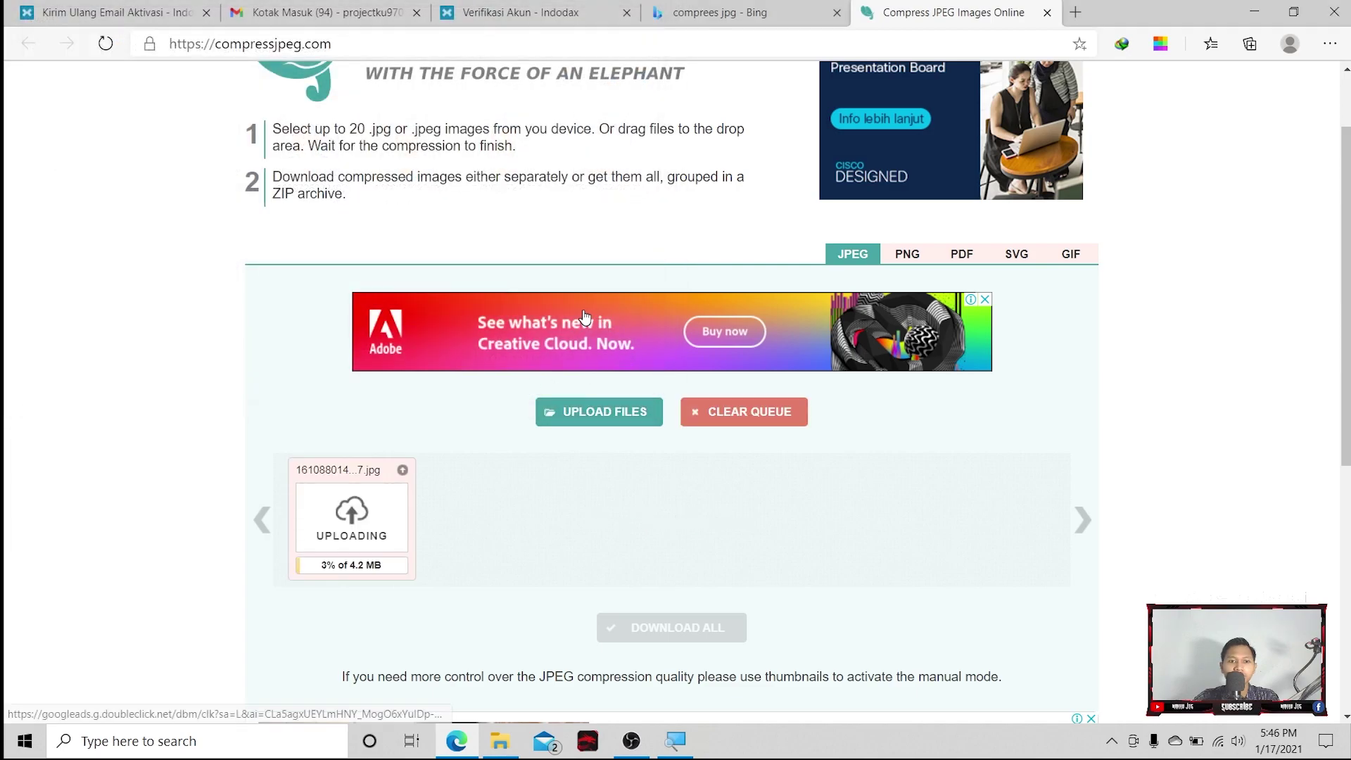
pyautogui.scroll(-1, 415, 556)
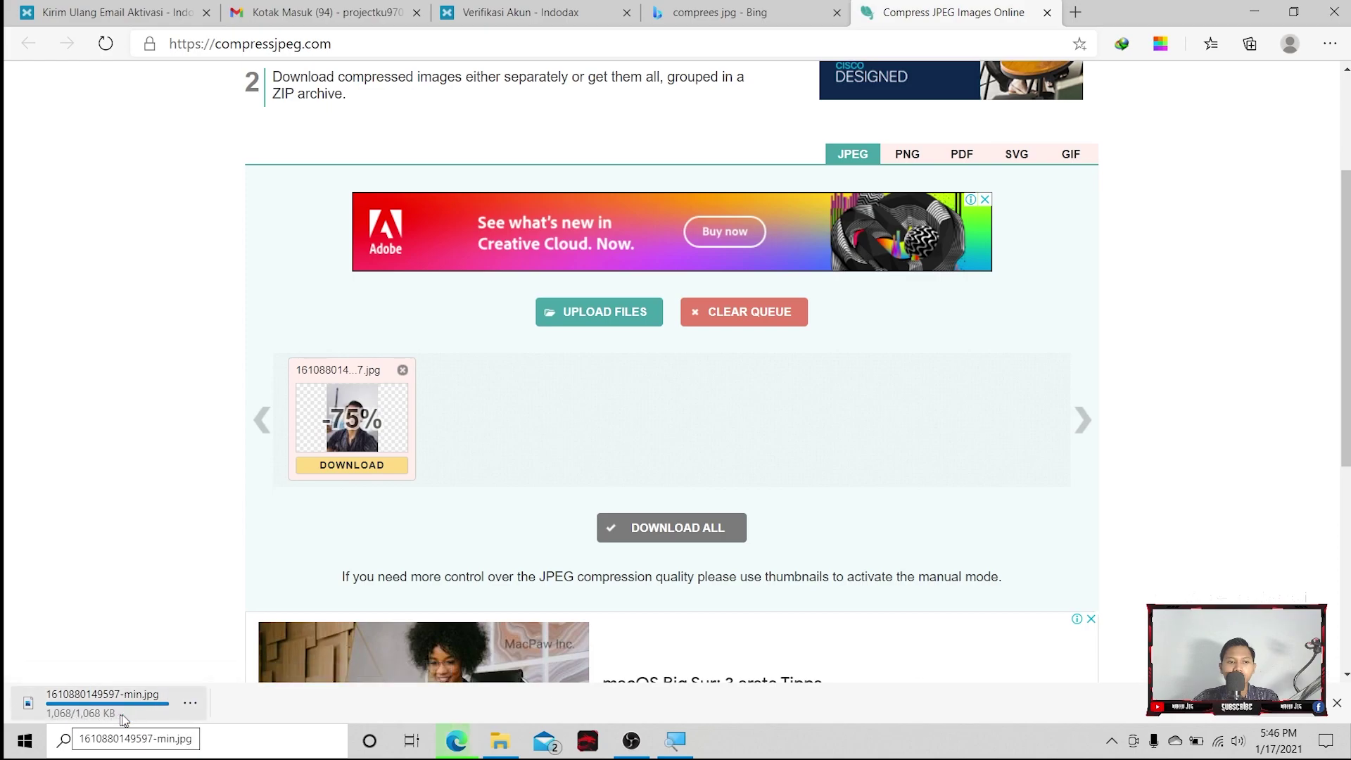
pyautogui.click(190, 702)
pyautogui.click(263, 551)
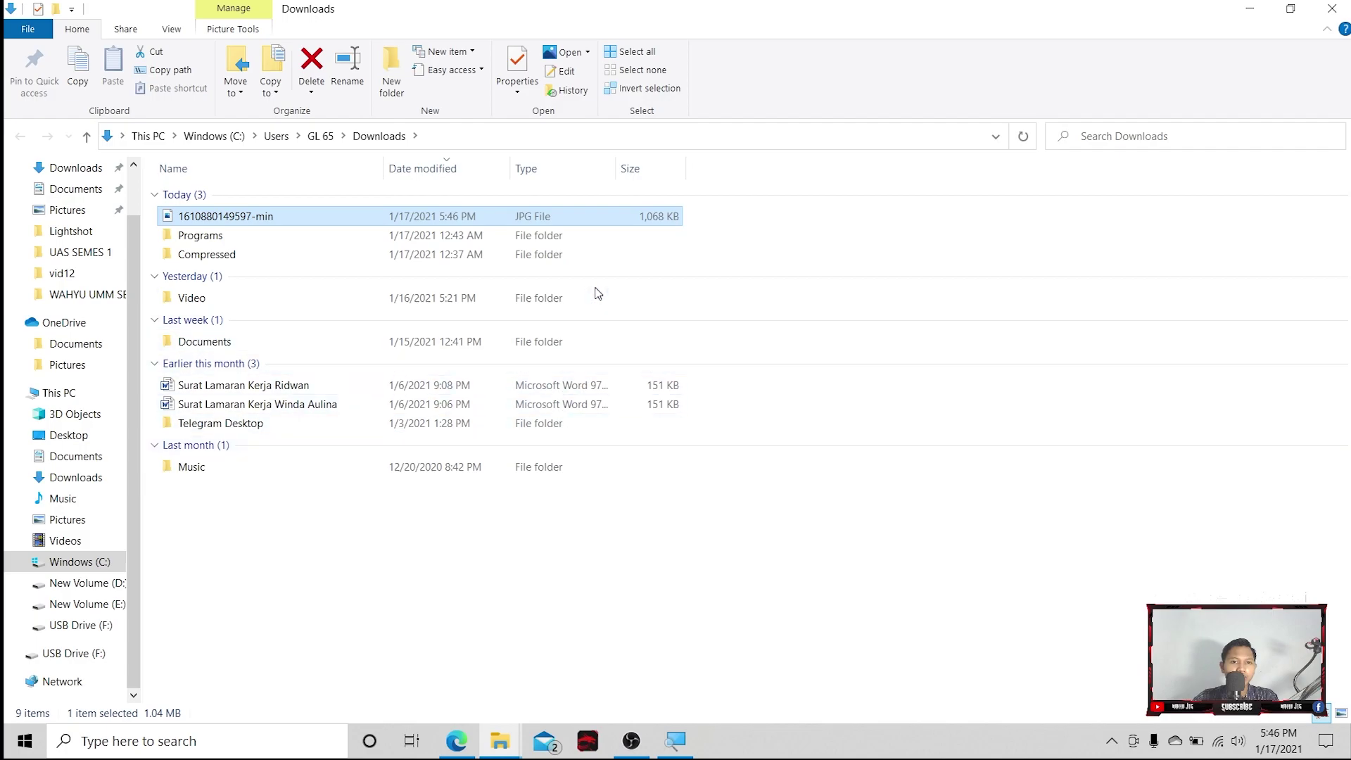
pyautogui.click(1242, 7)
pyautogui.click(570, 7)
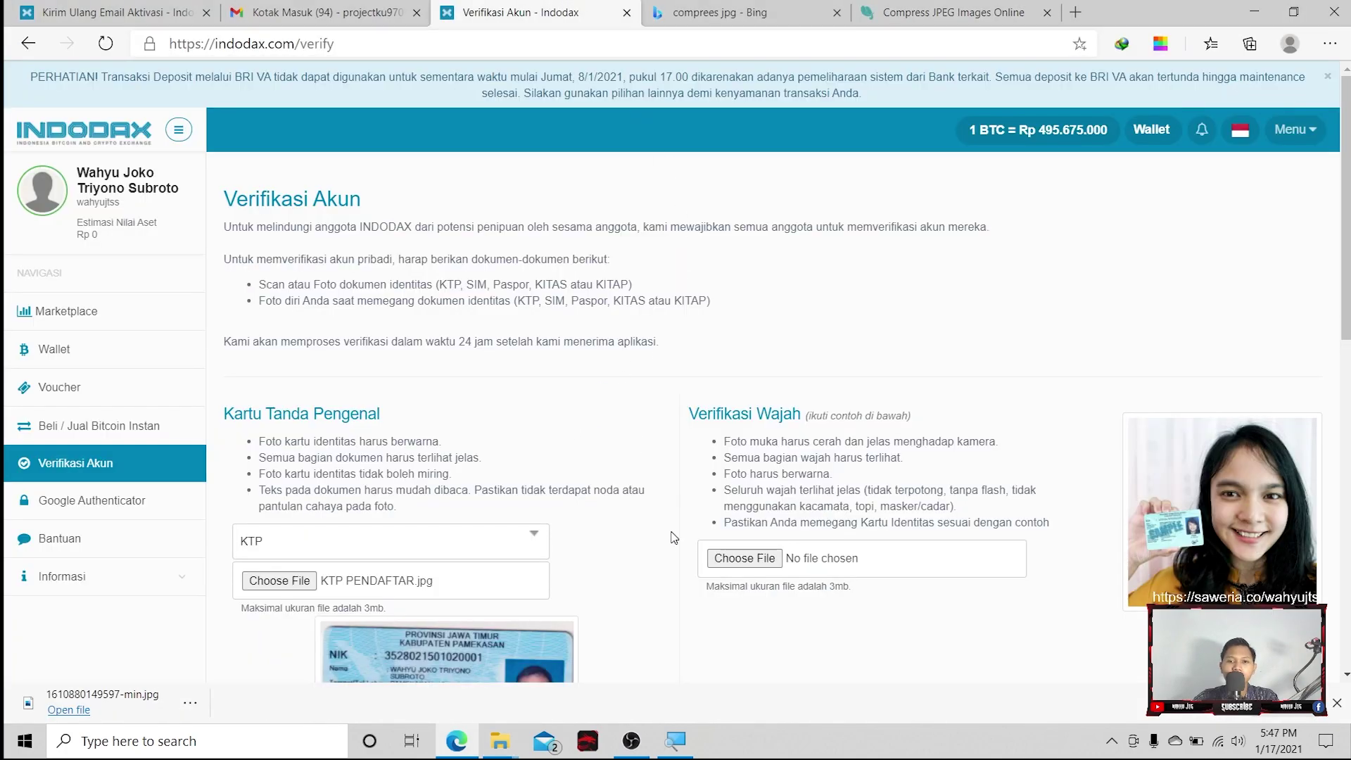
pyautogui.scroll(-1, 684, 546)
pyautogui.click(743, 541)
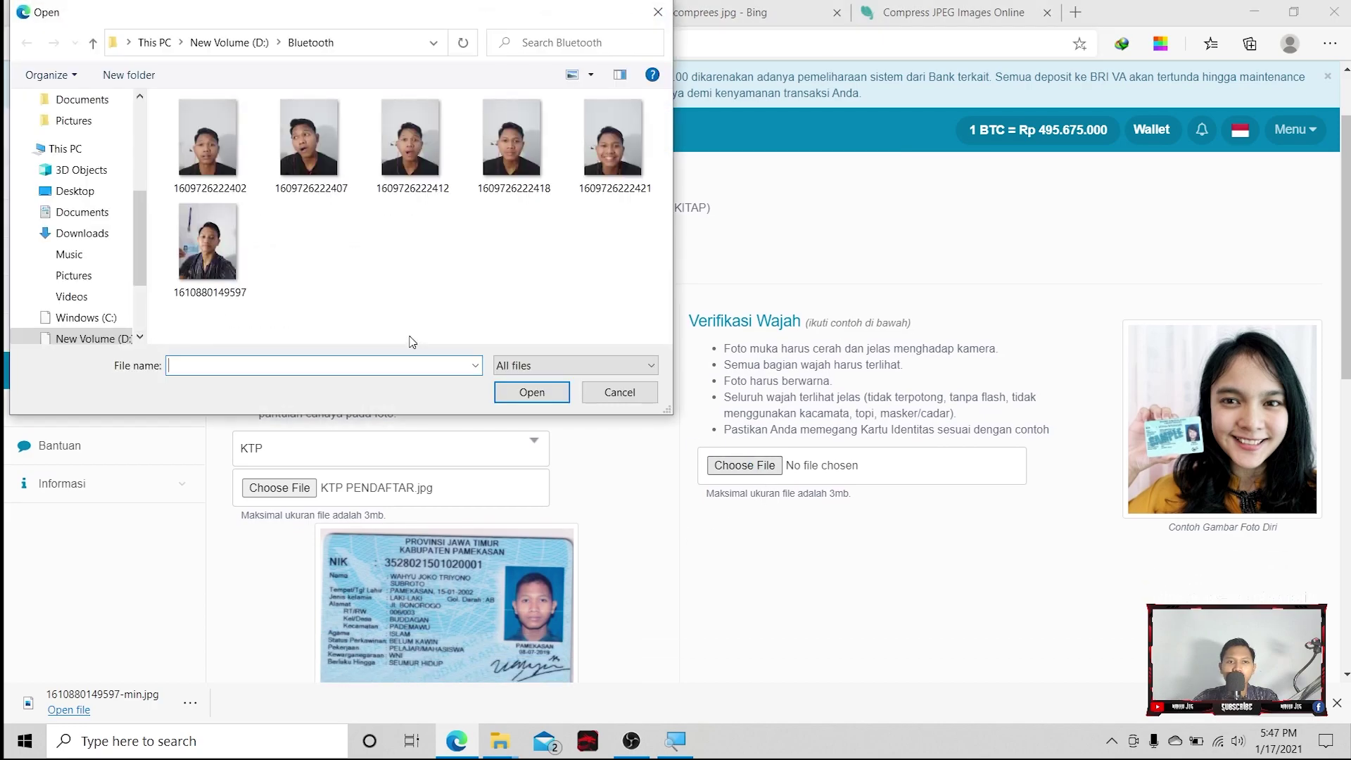
pyautogui.scroll(4, 88, 140)
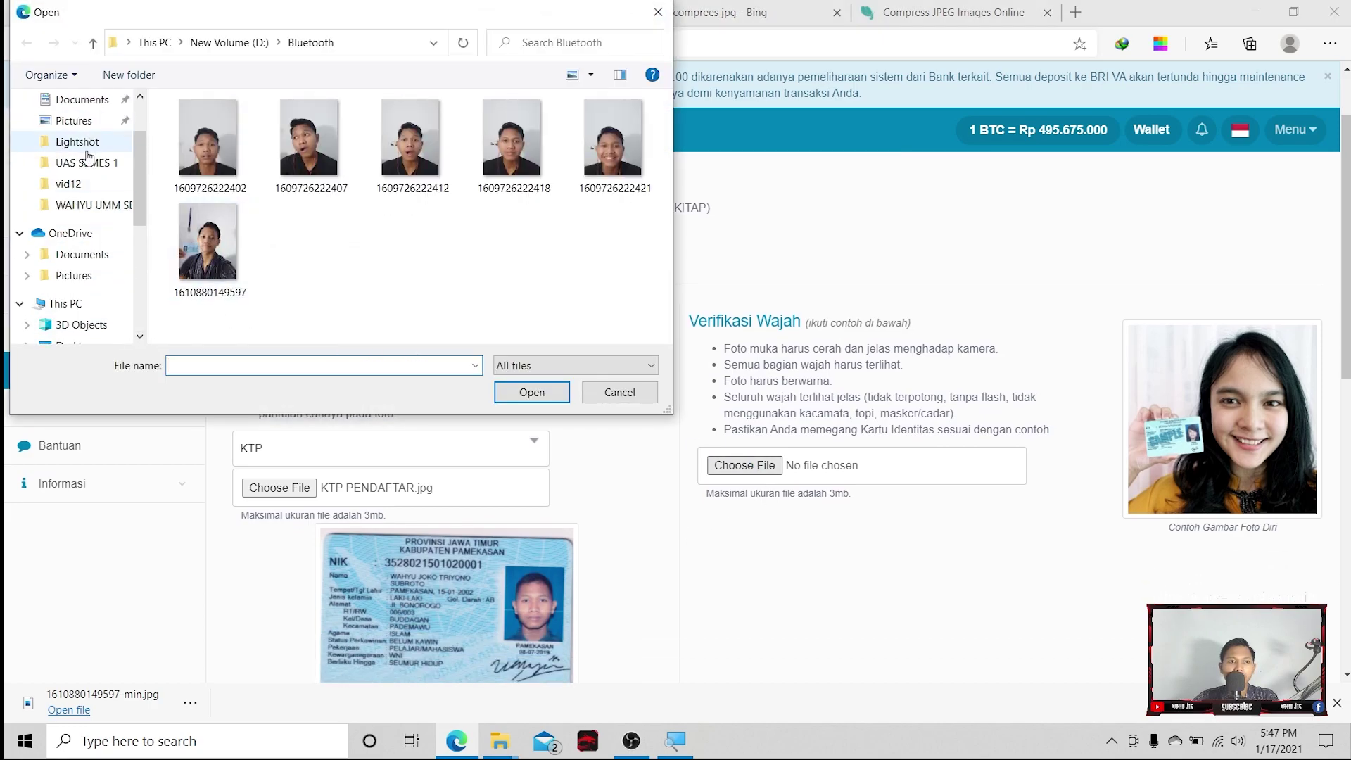
pyautogui.click(91, 156)
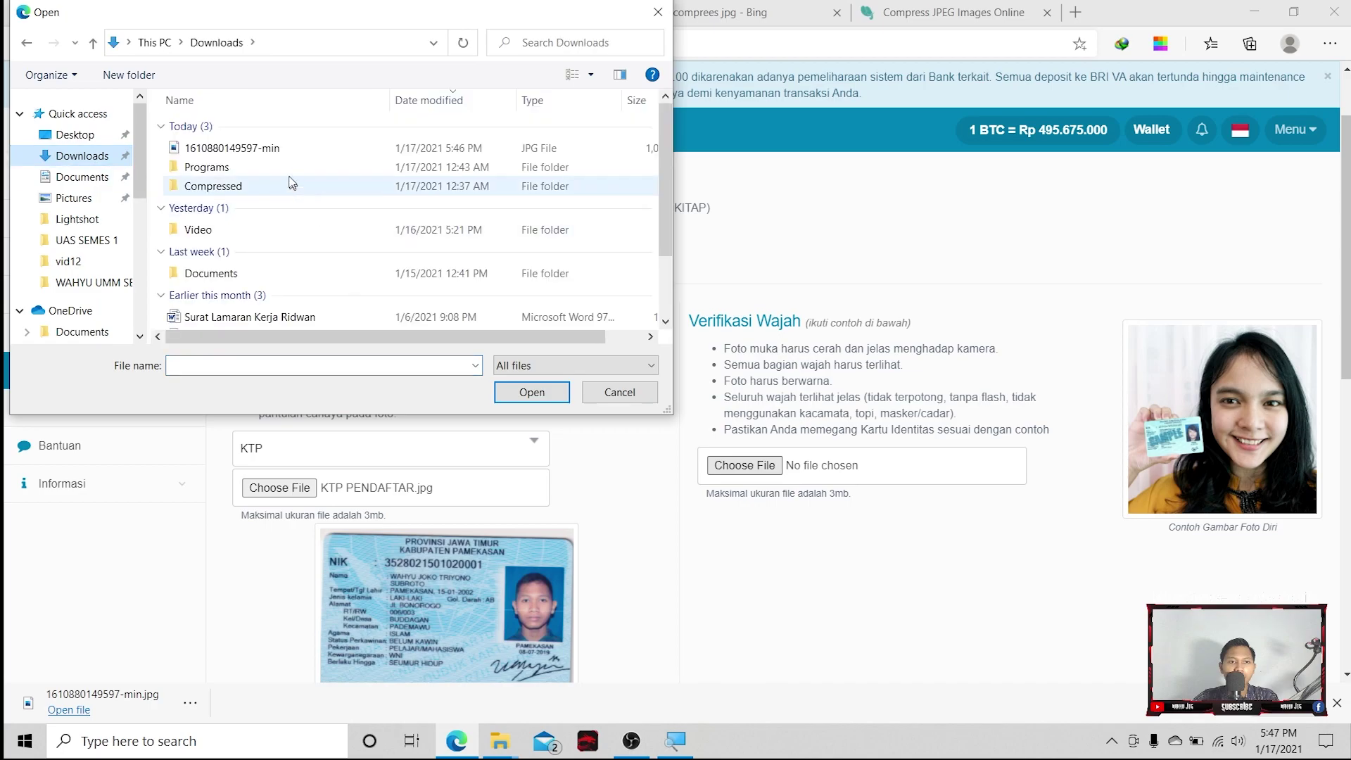
pyautogui.click(532, 392)
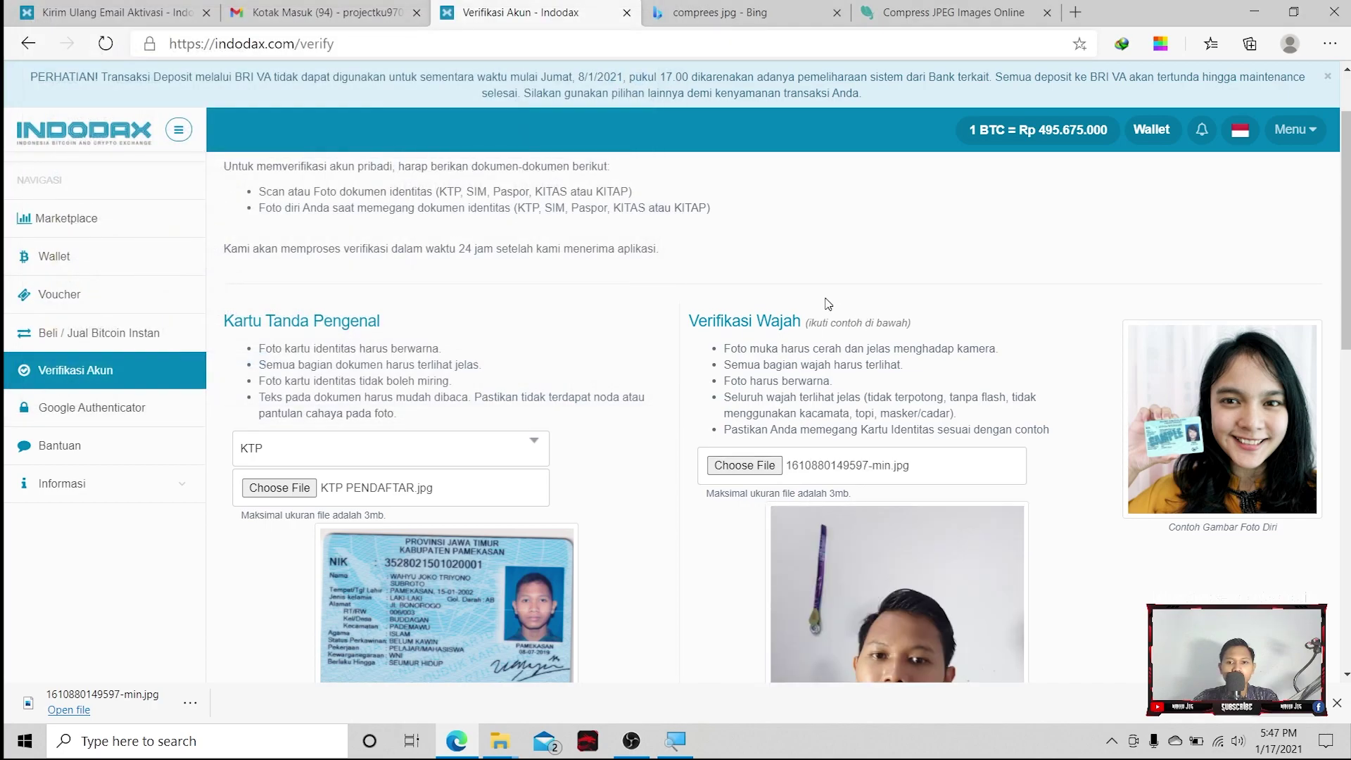
# Submit the verification data and acknowledge the application-received alert.
pyautogui.scroll(-10, 828, 304)
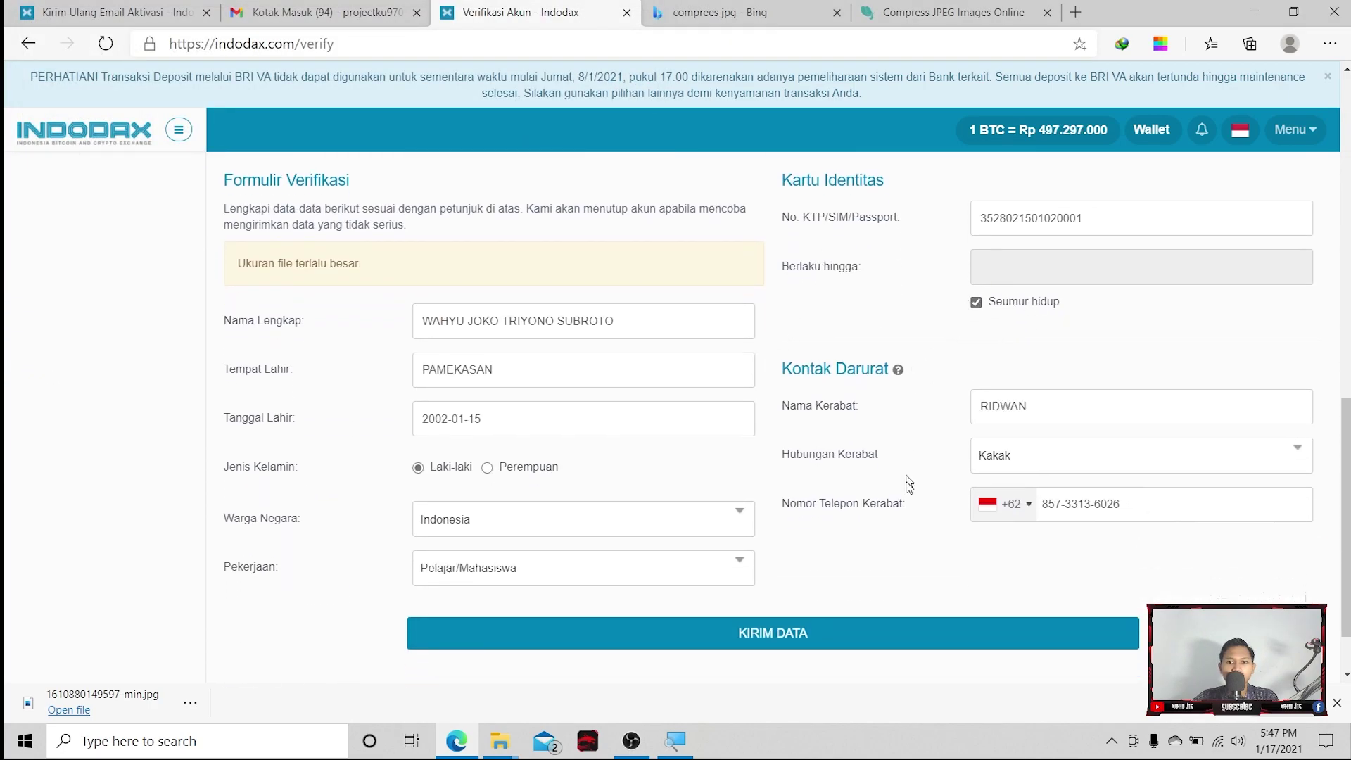
pyautogui.scroll(-2, 825, 548)
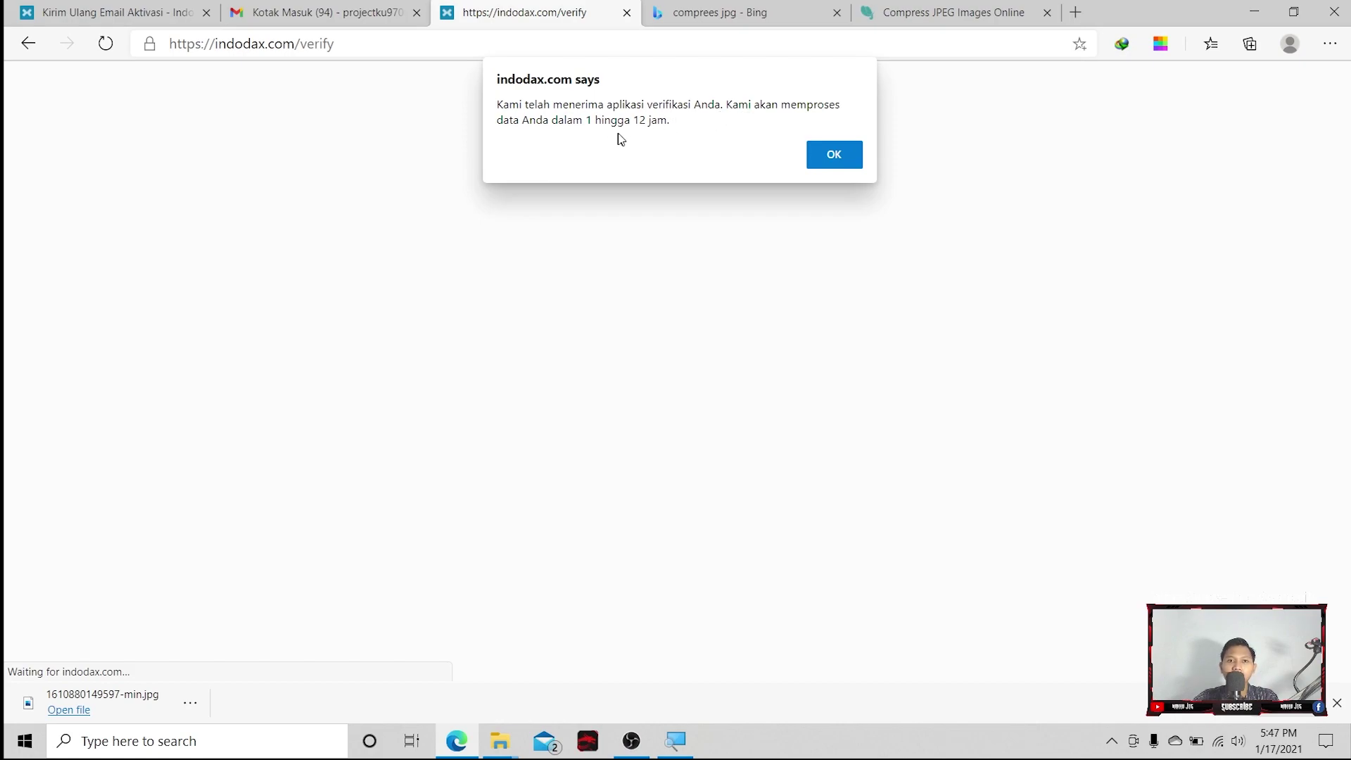
pyautogui.click(833, 156)
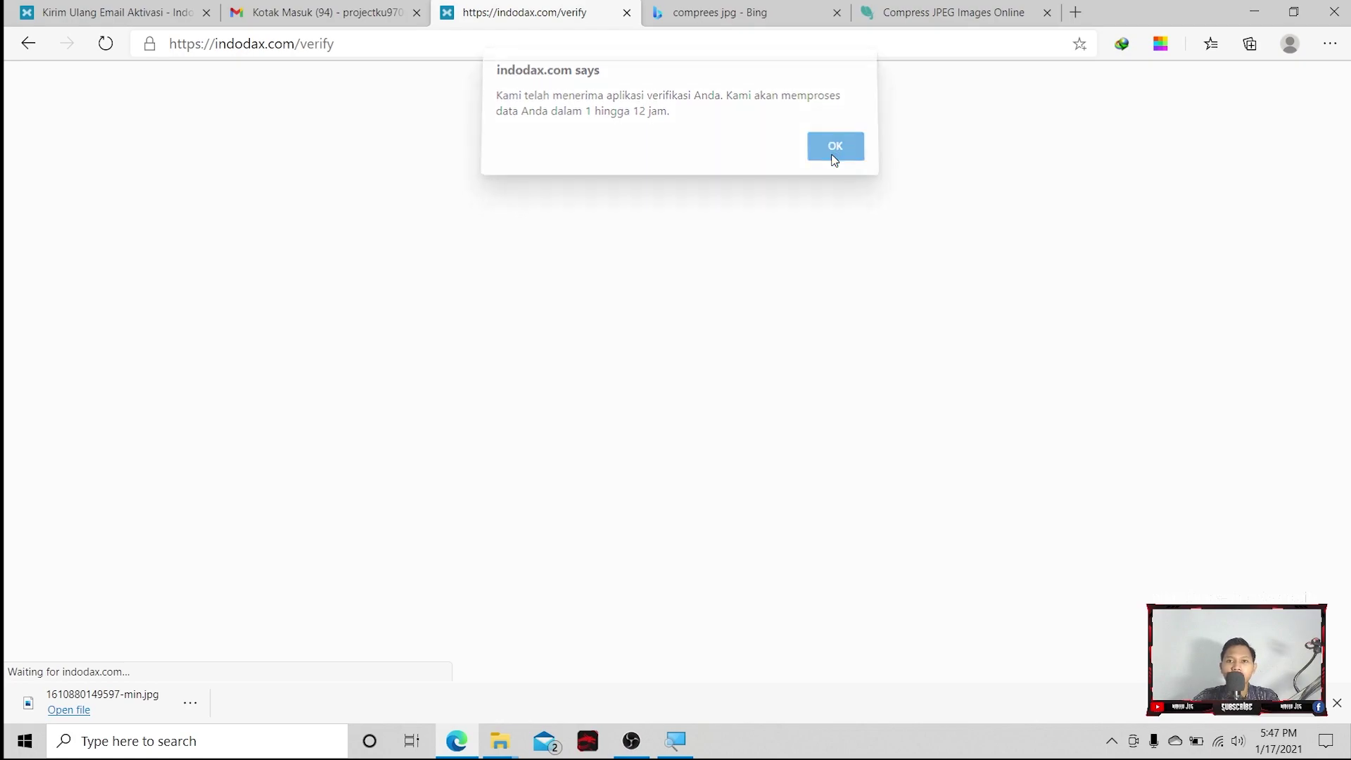